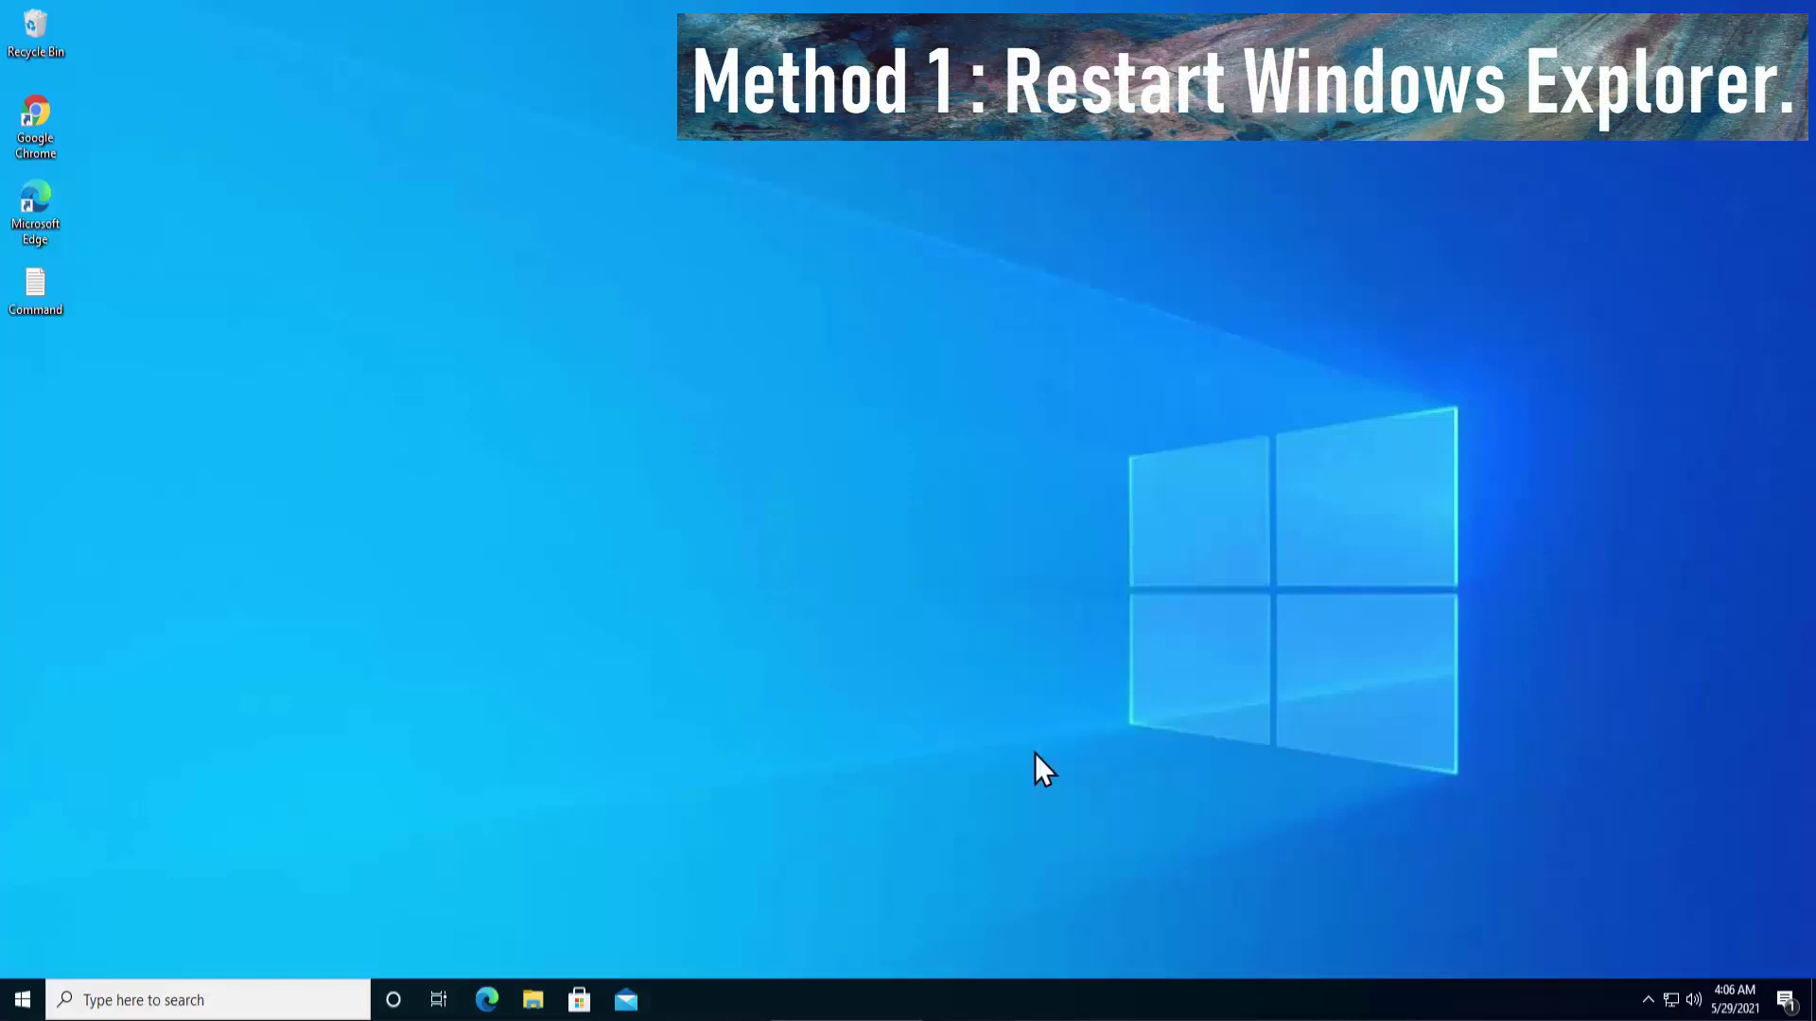
Open Task Manager, restart the Windows Explorer process, and close Task Manager
right_click(819, 1010)
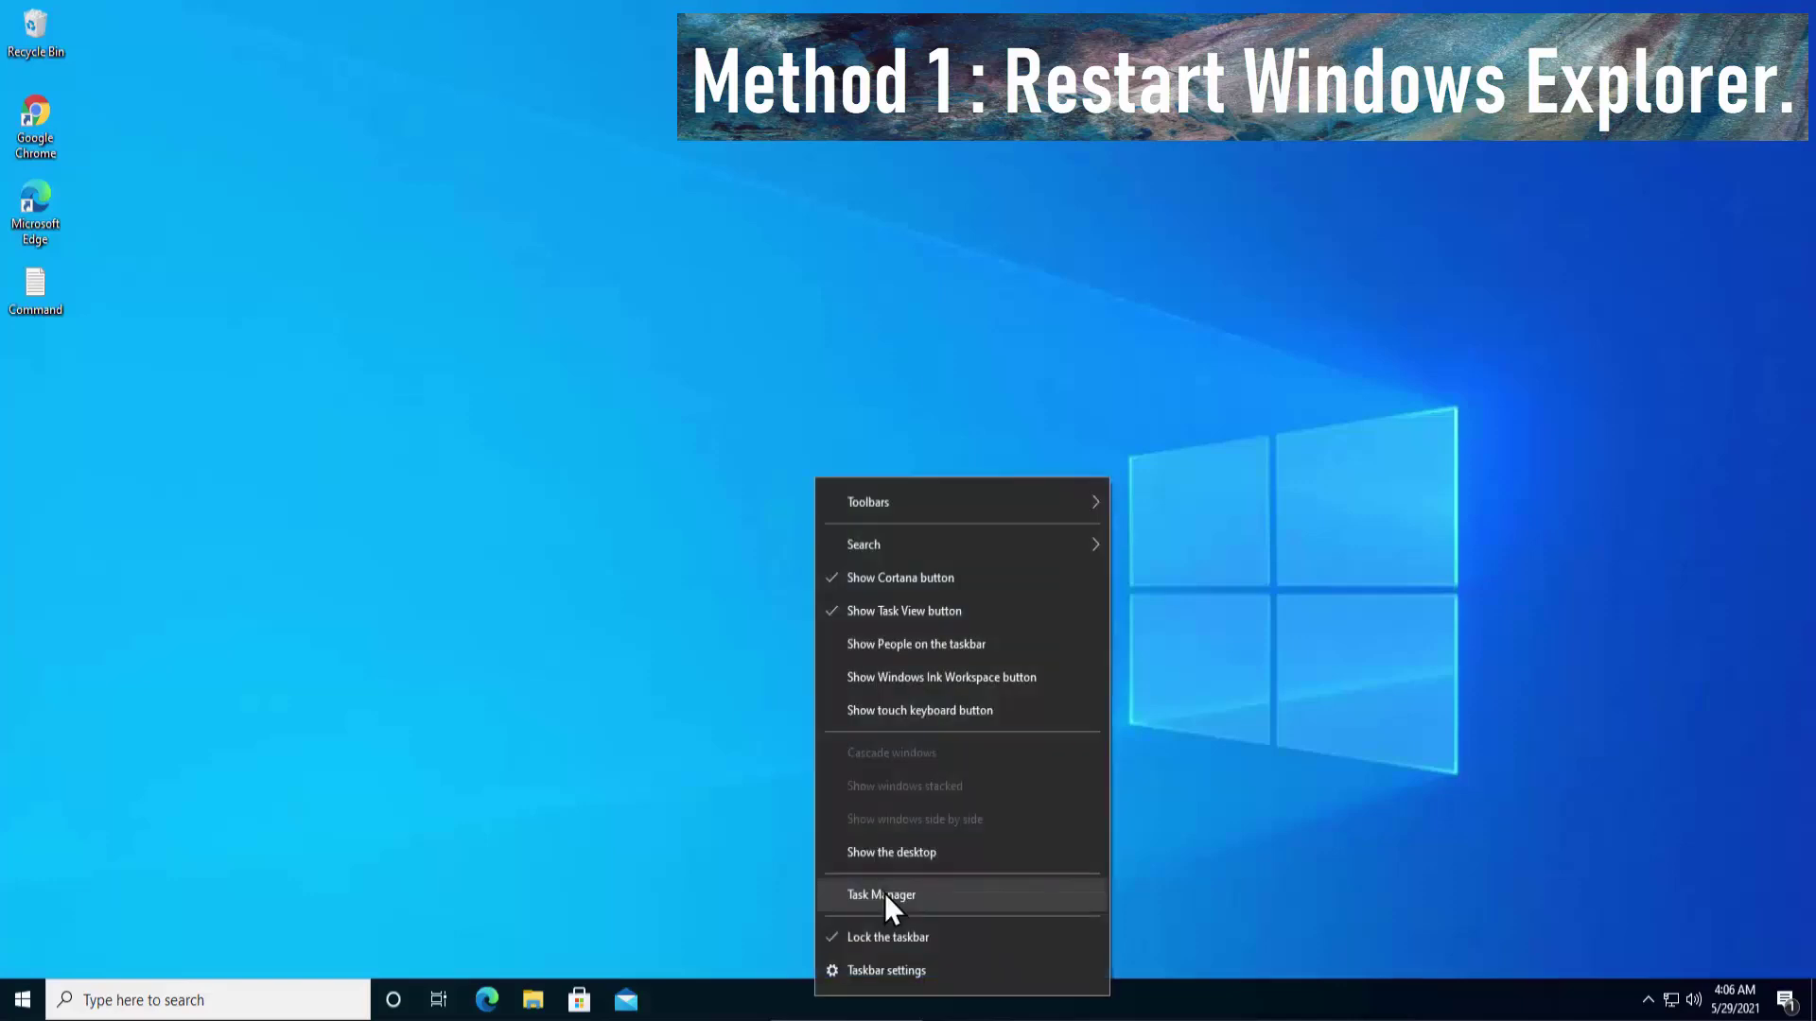
left_click(883, 895)
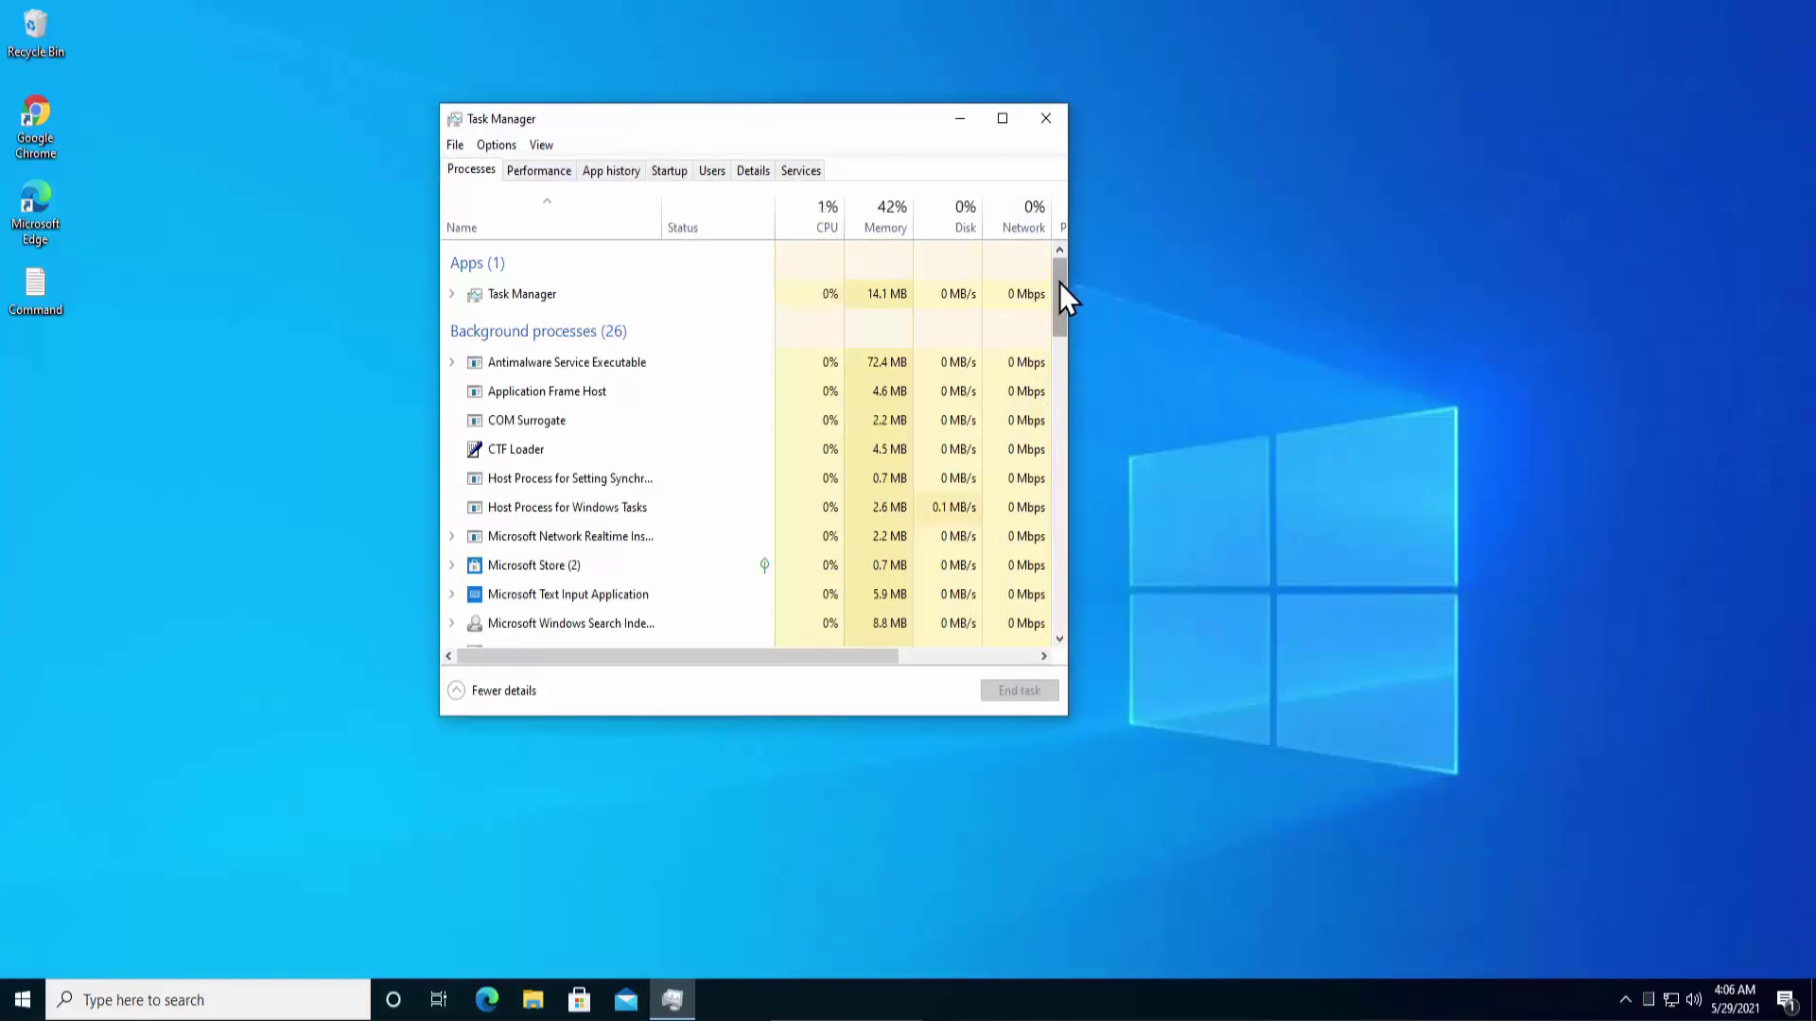
left_click_drag(1059, 282, 1060, 611)
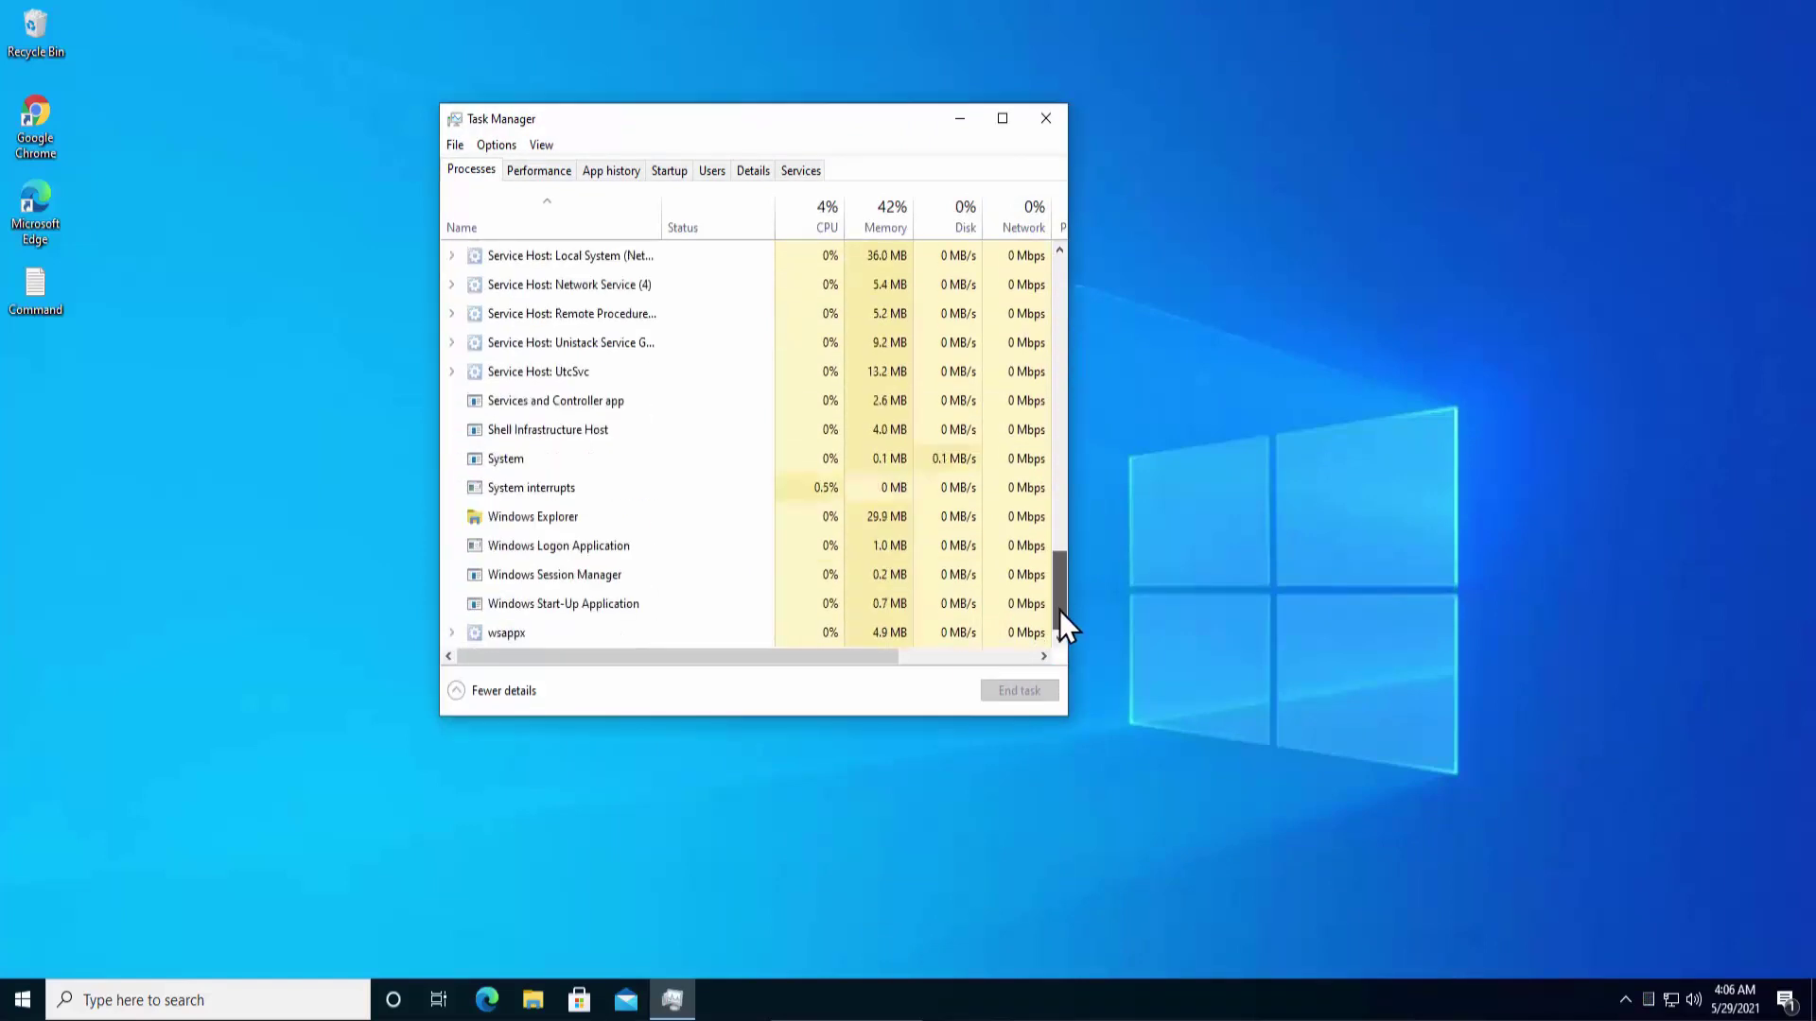
left_click(620, 518)
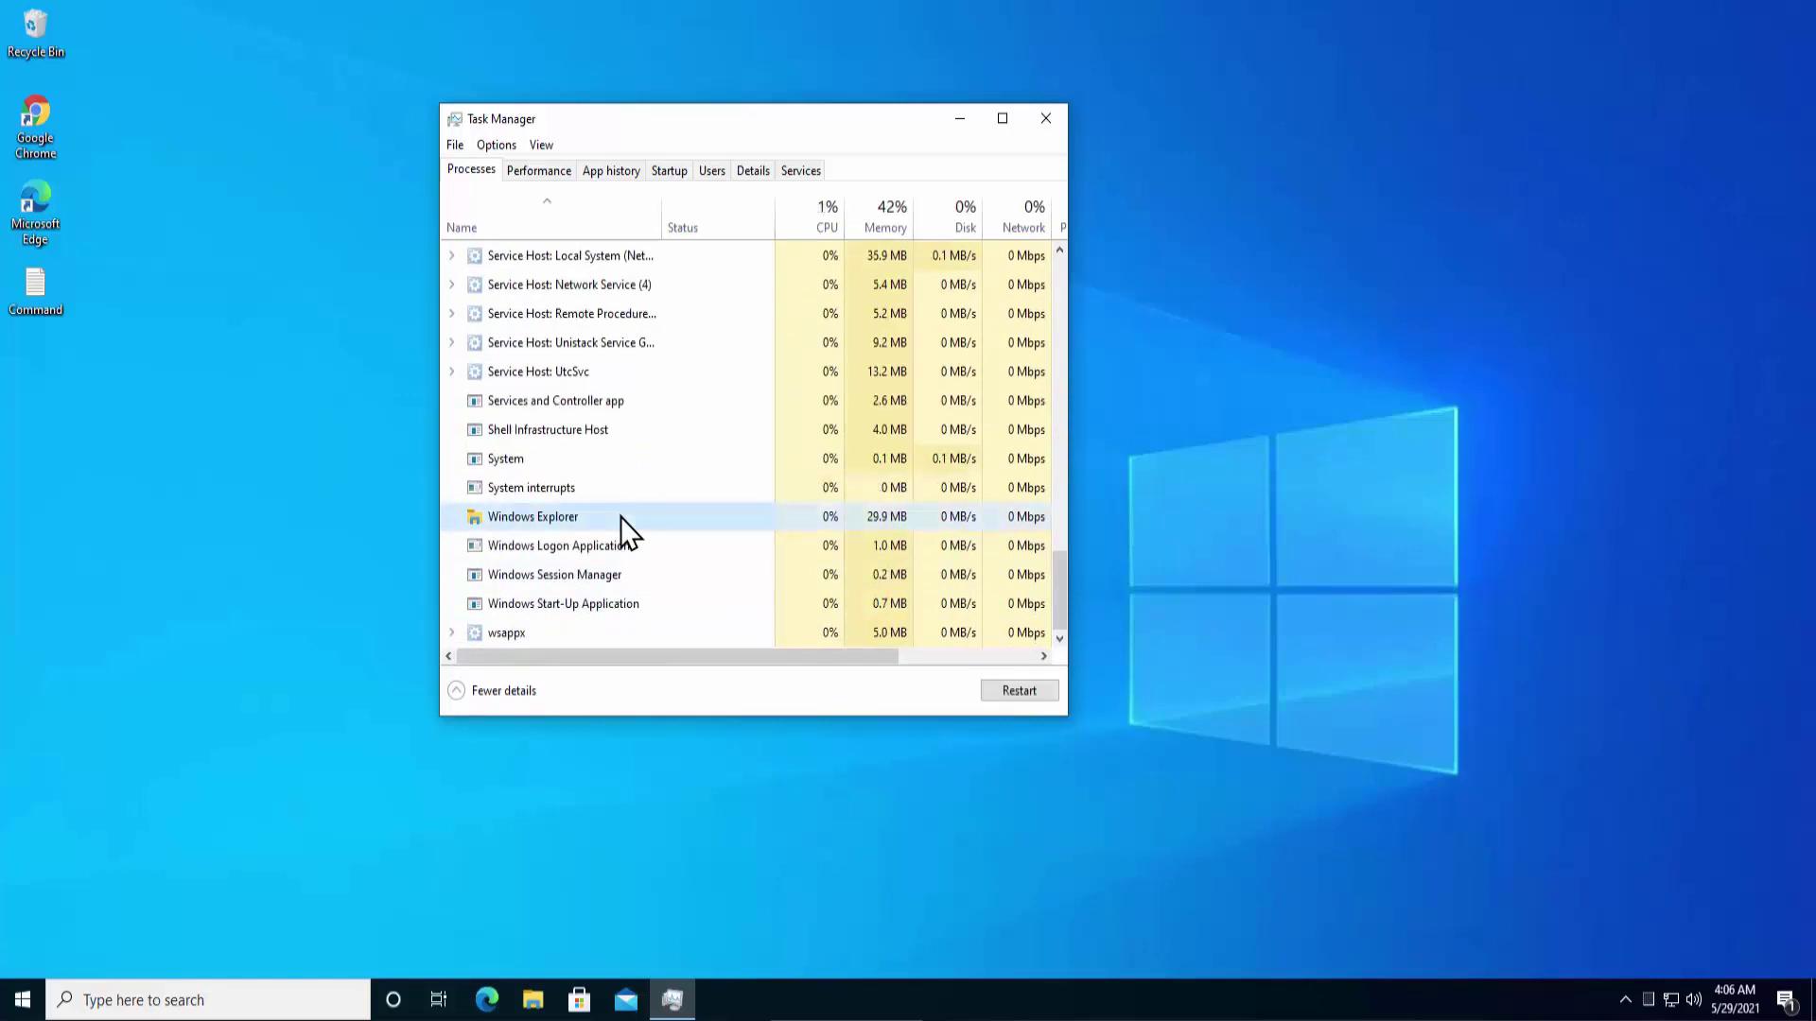
right_click(620, 518)
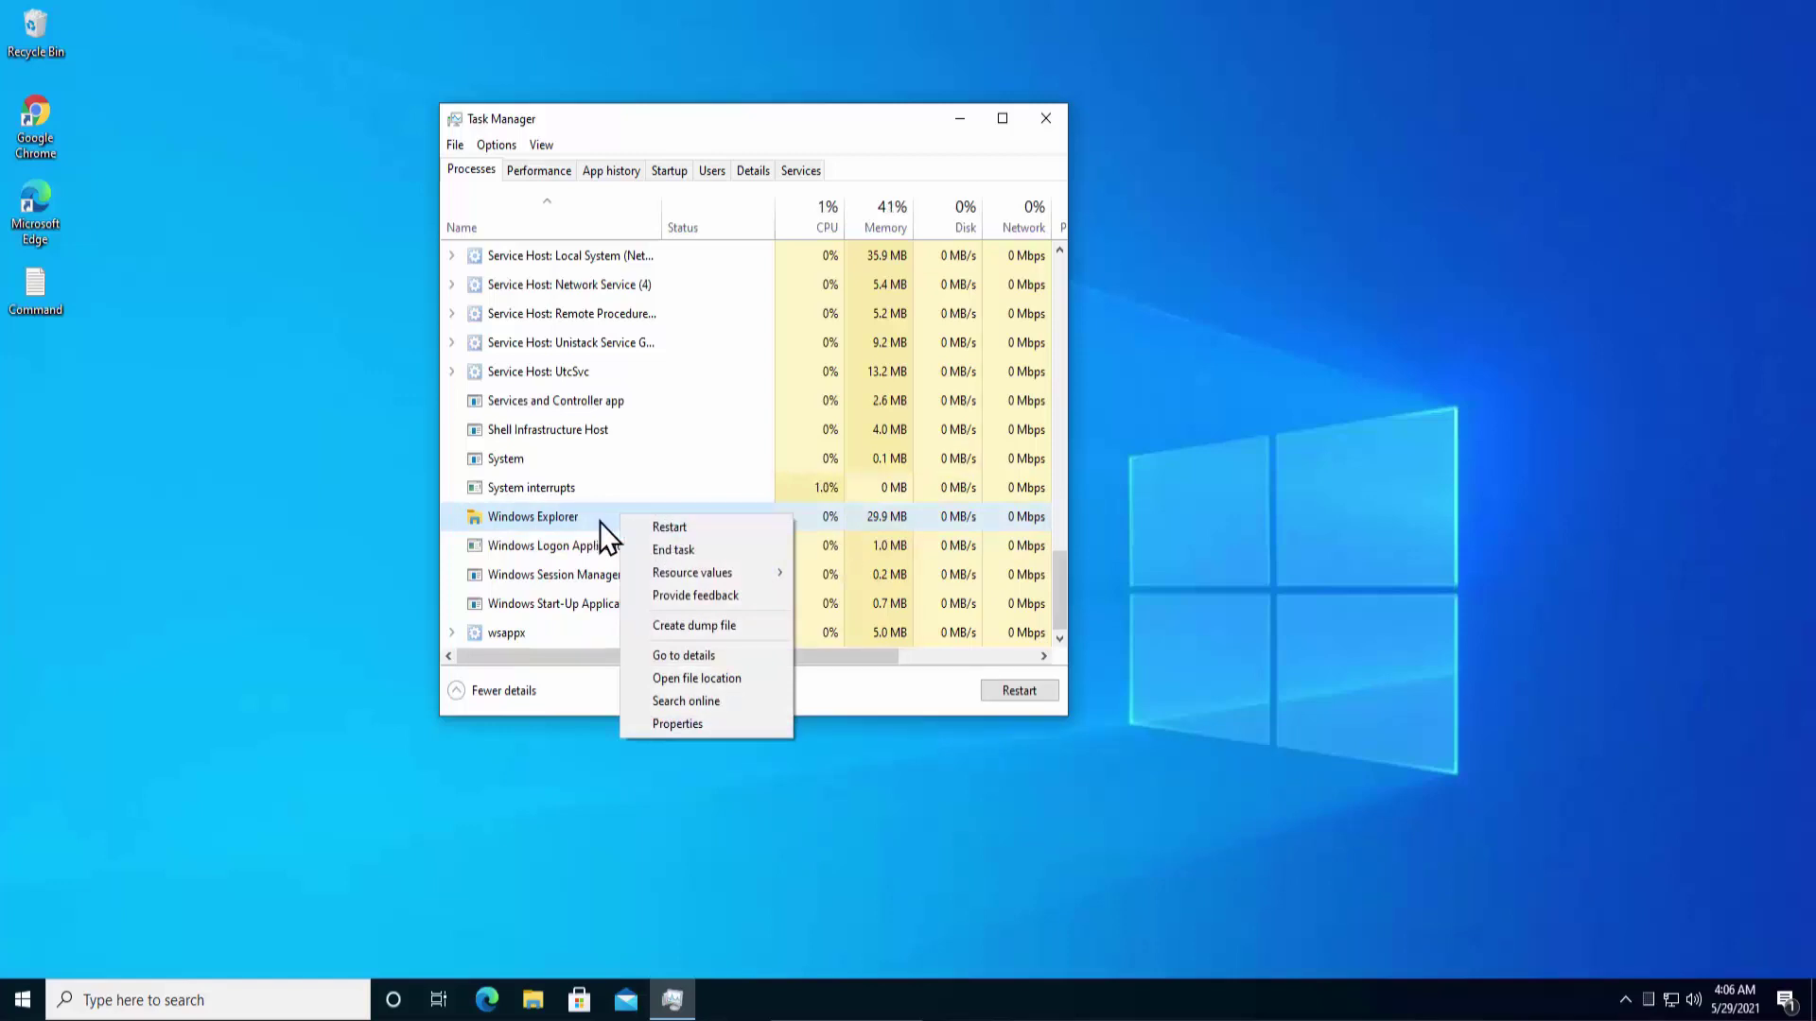
left_click(1010, 696)
left_click(1057, 119)
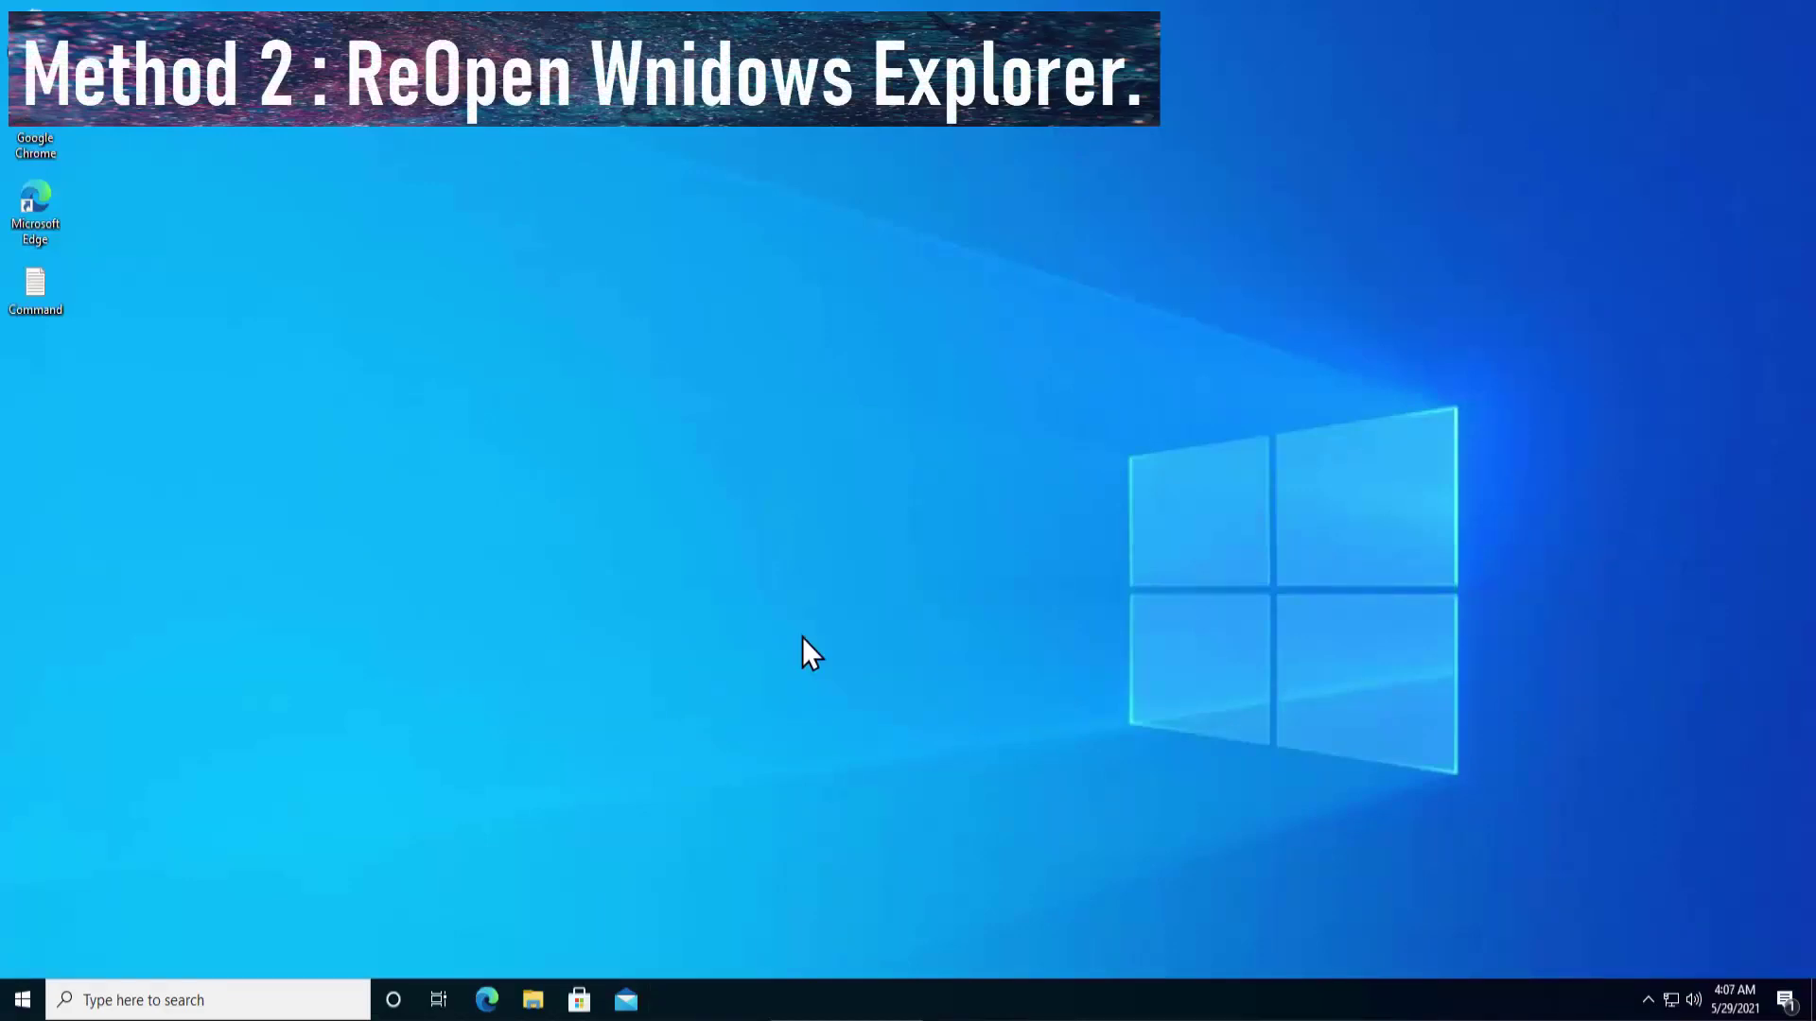
Run explorer.exe as a new task from Task Manager, and close the File Explorer and Task Manager windows
right_click(856, 1008)
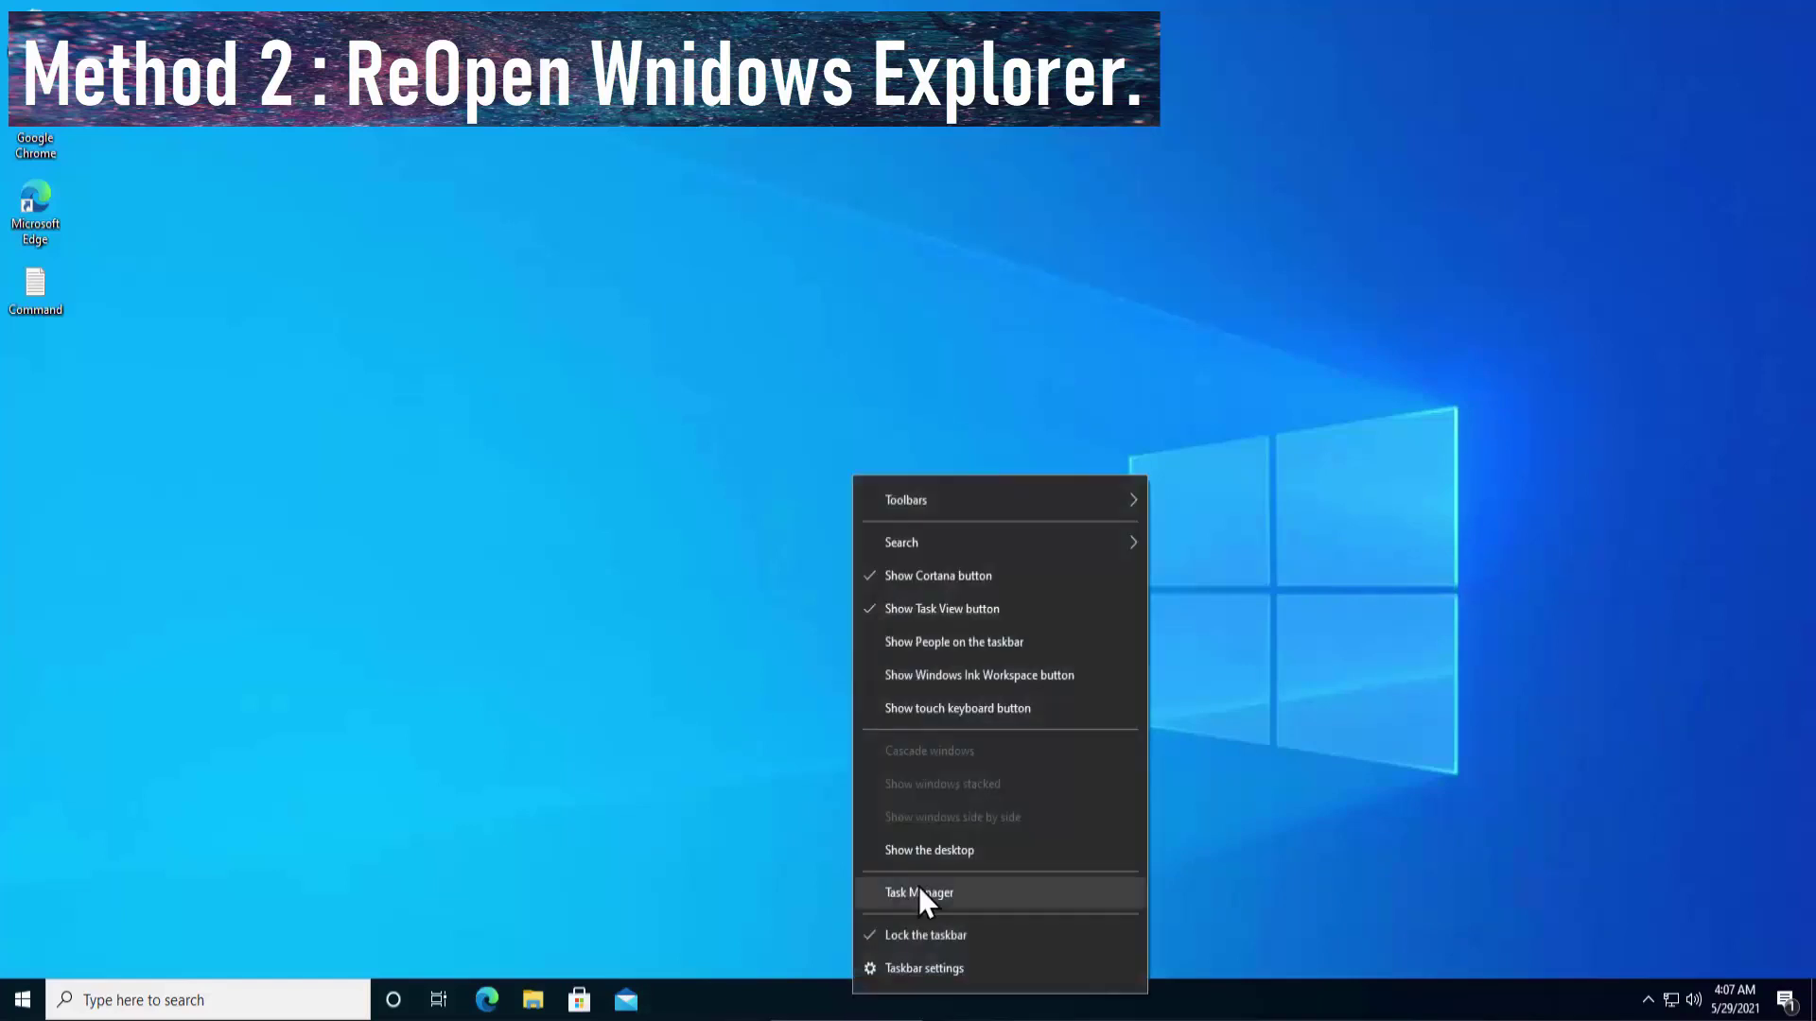
left_click(919, 891)
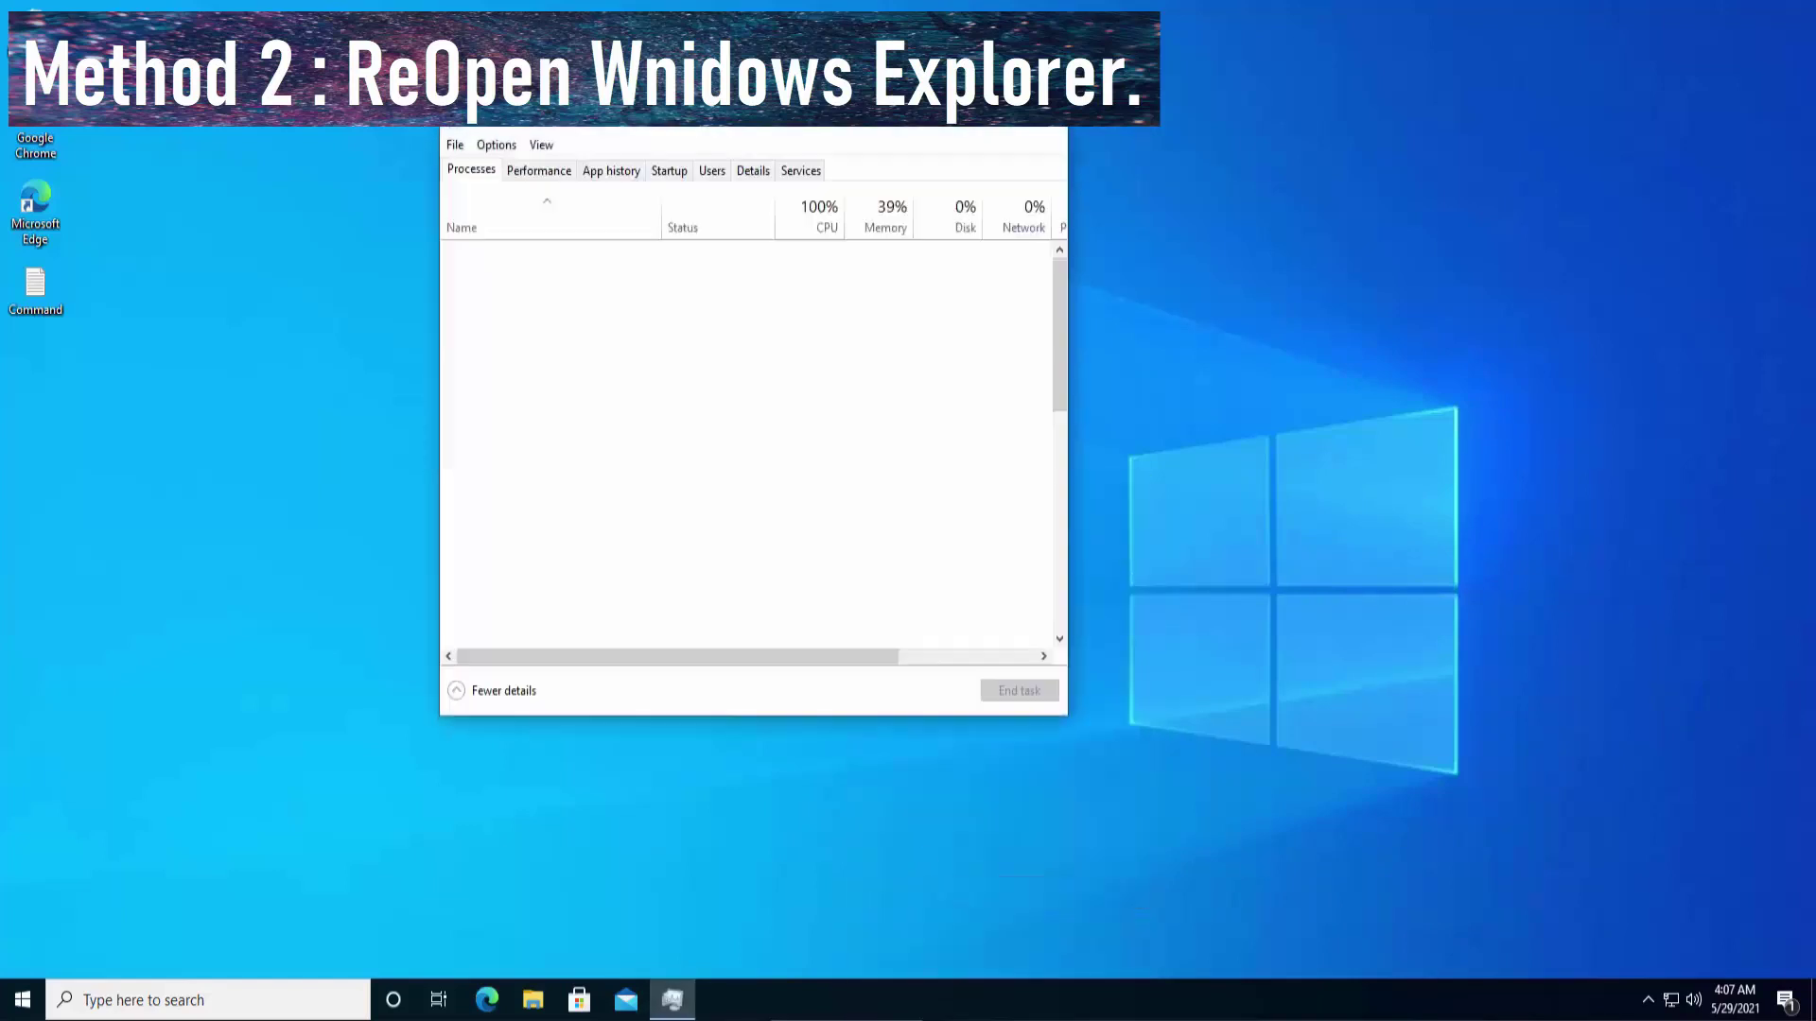
left_click(451, 146)
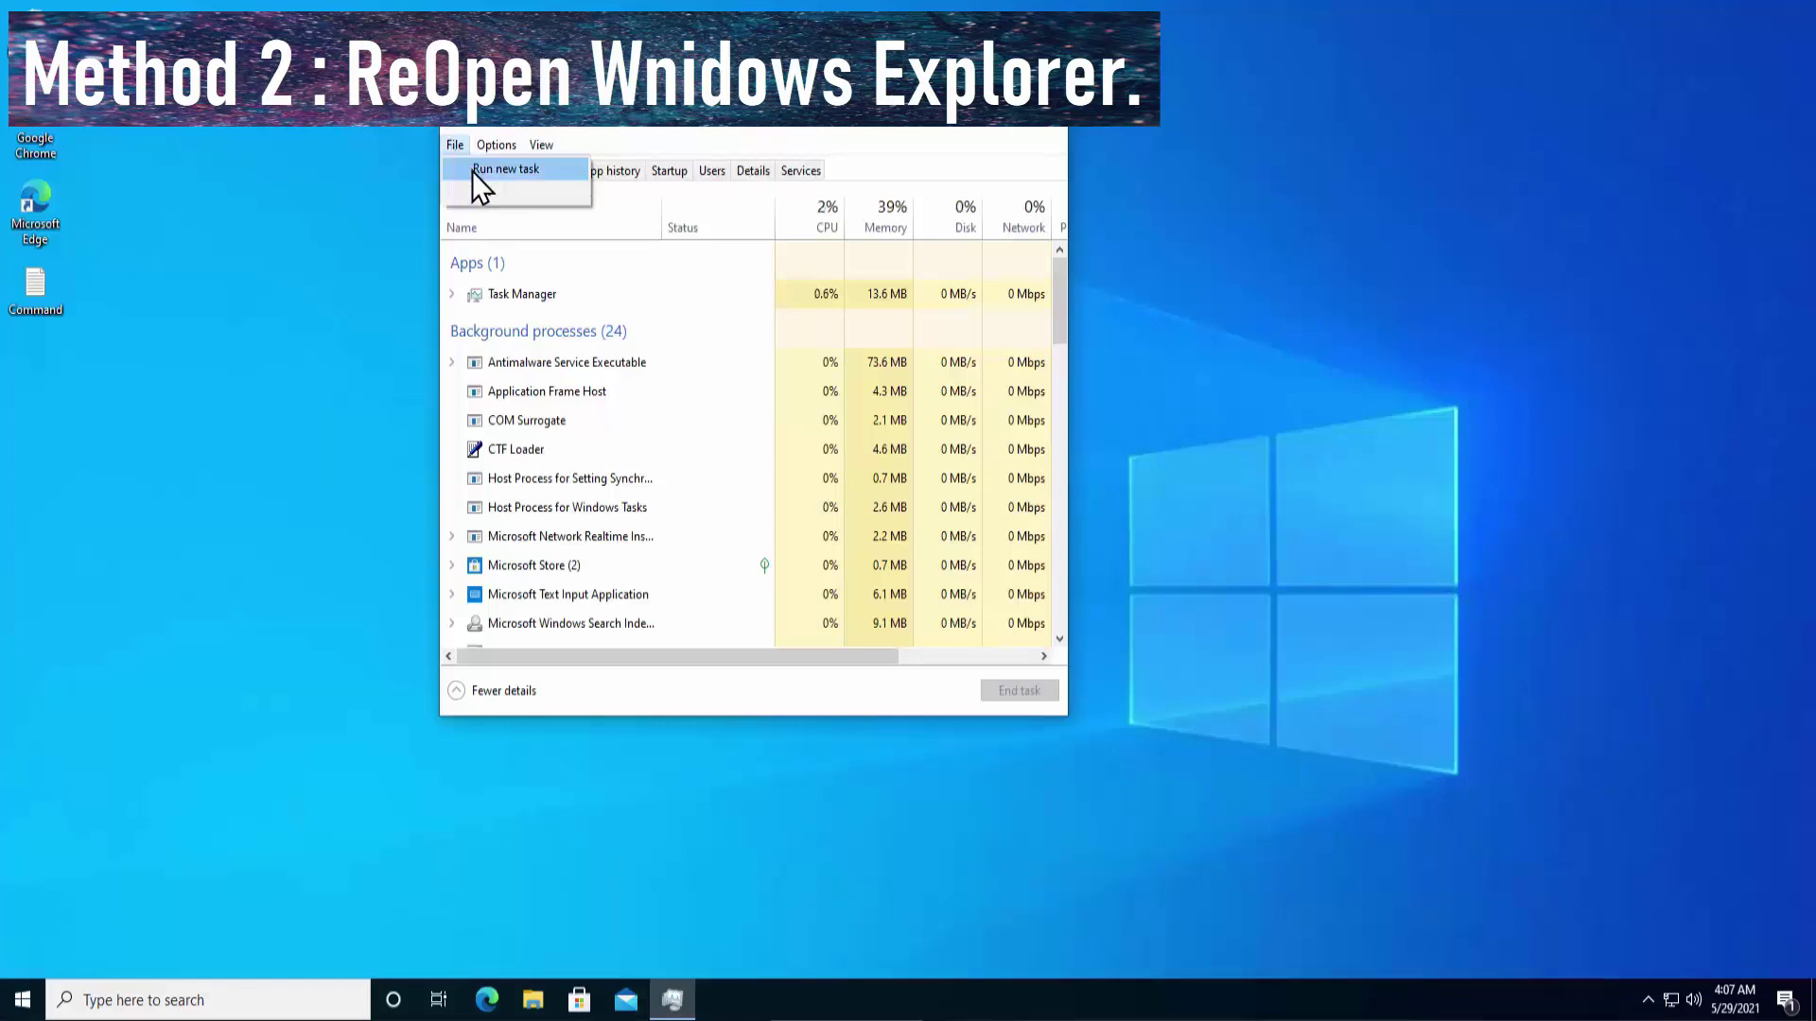
left_click(474, 175)
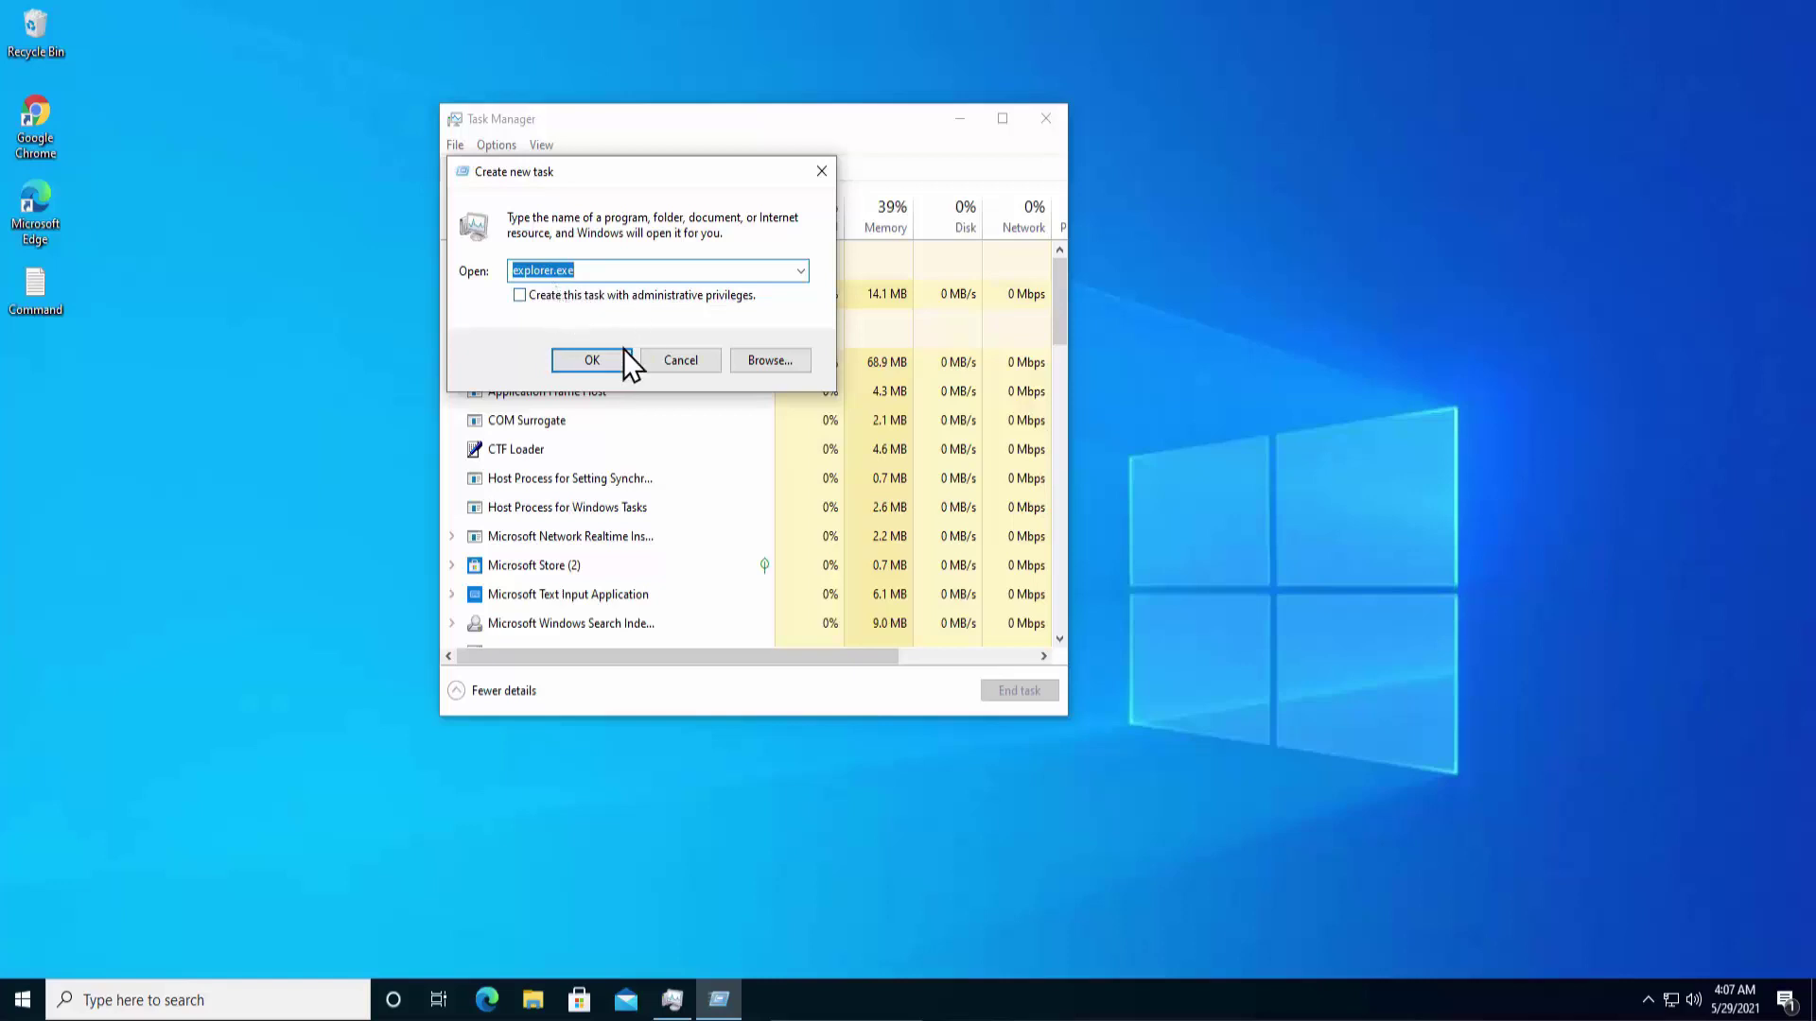
left_click(593, 362)
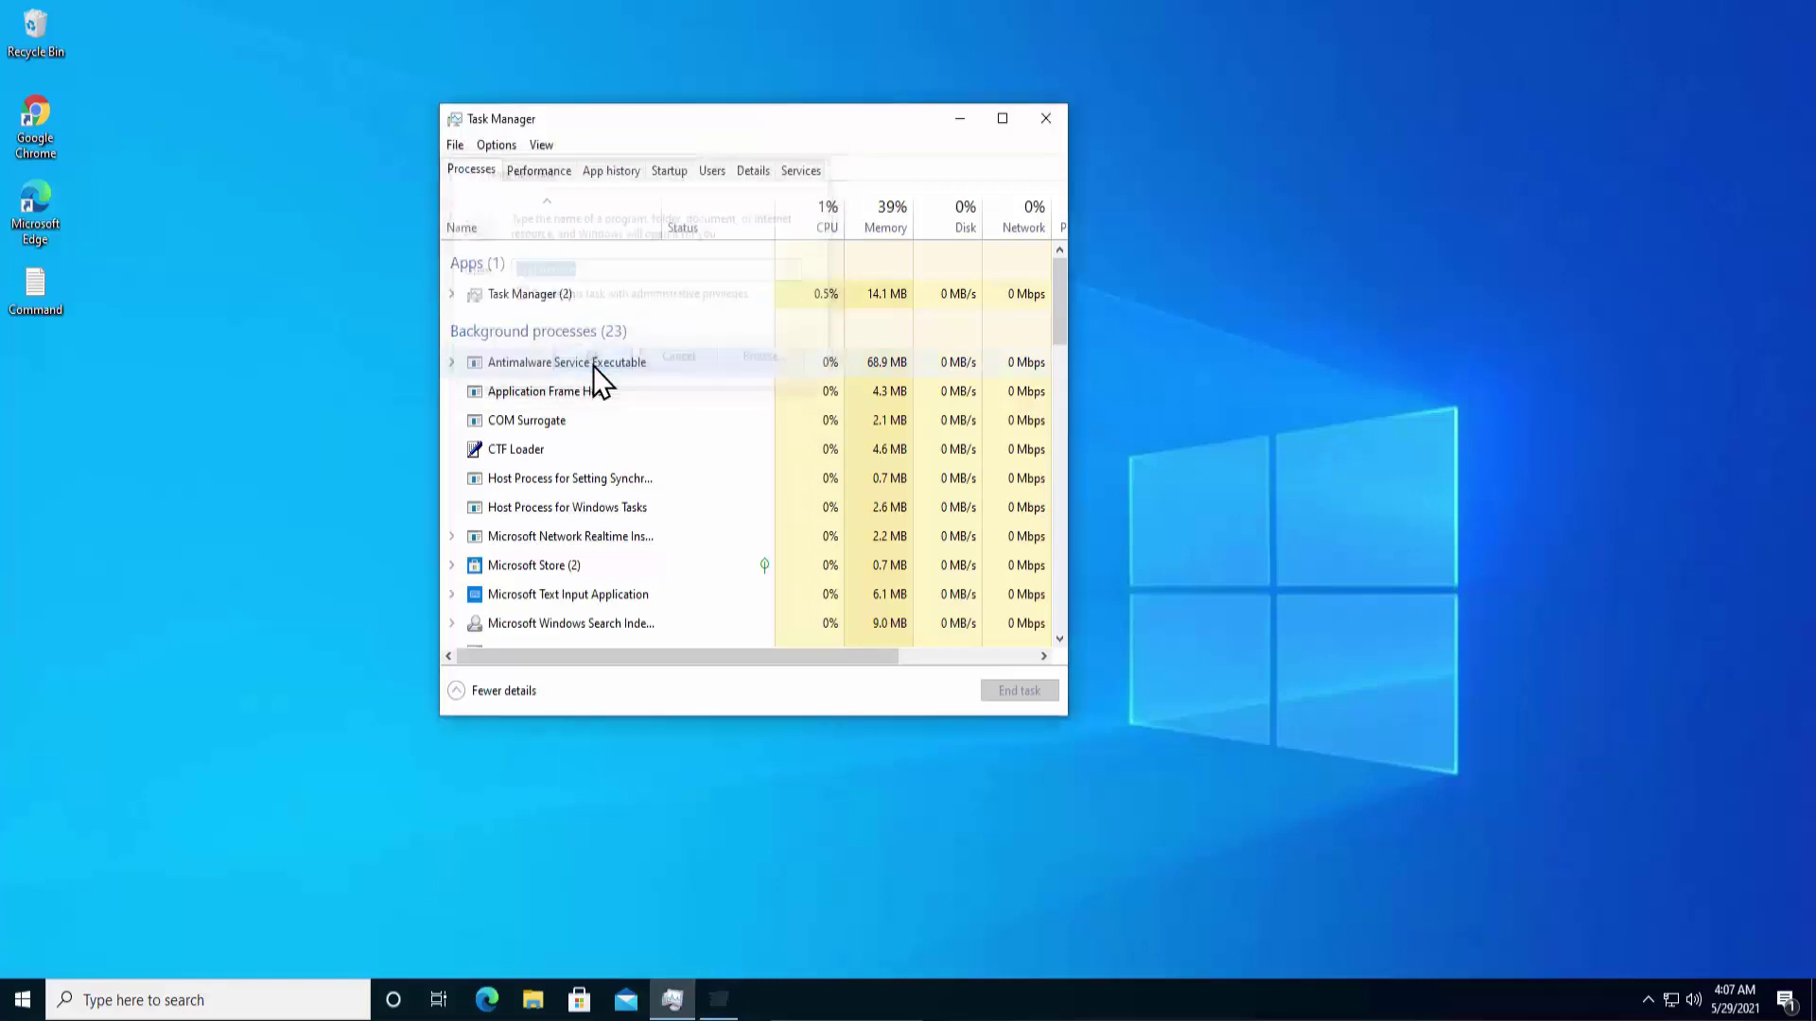
left_click(1598, 159)
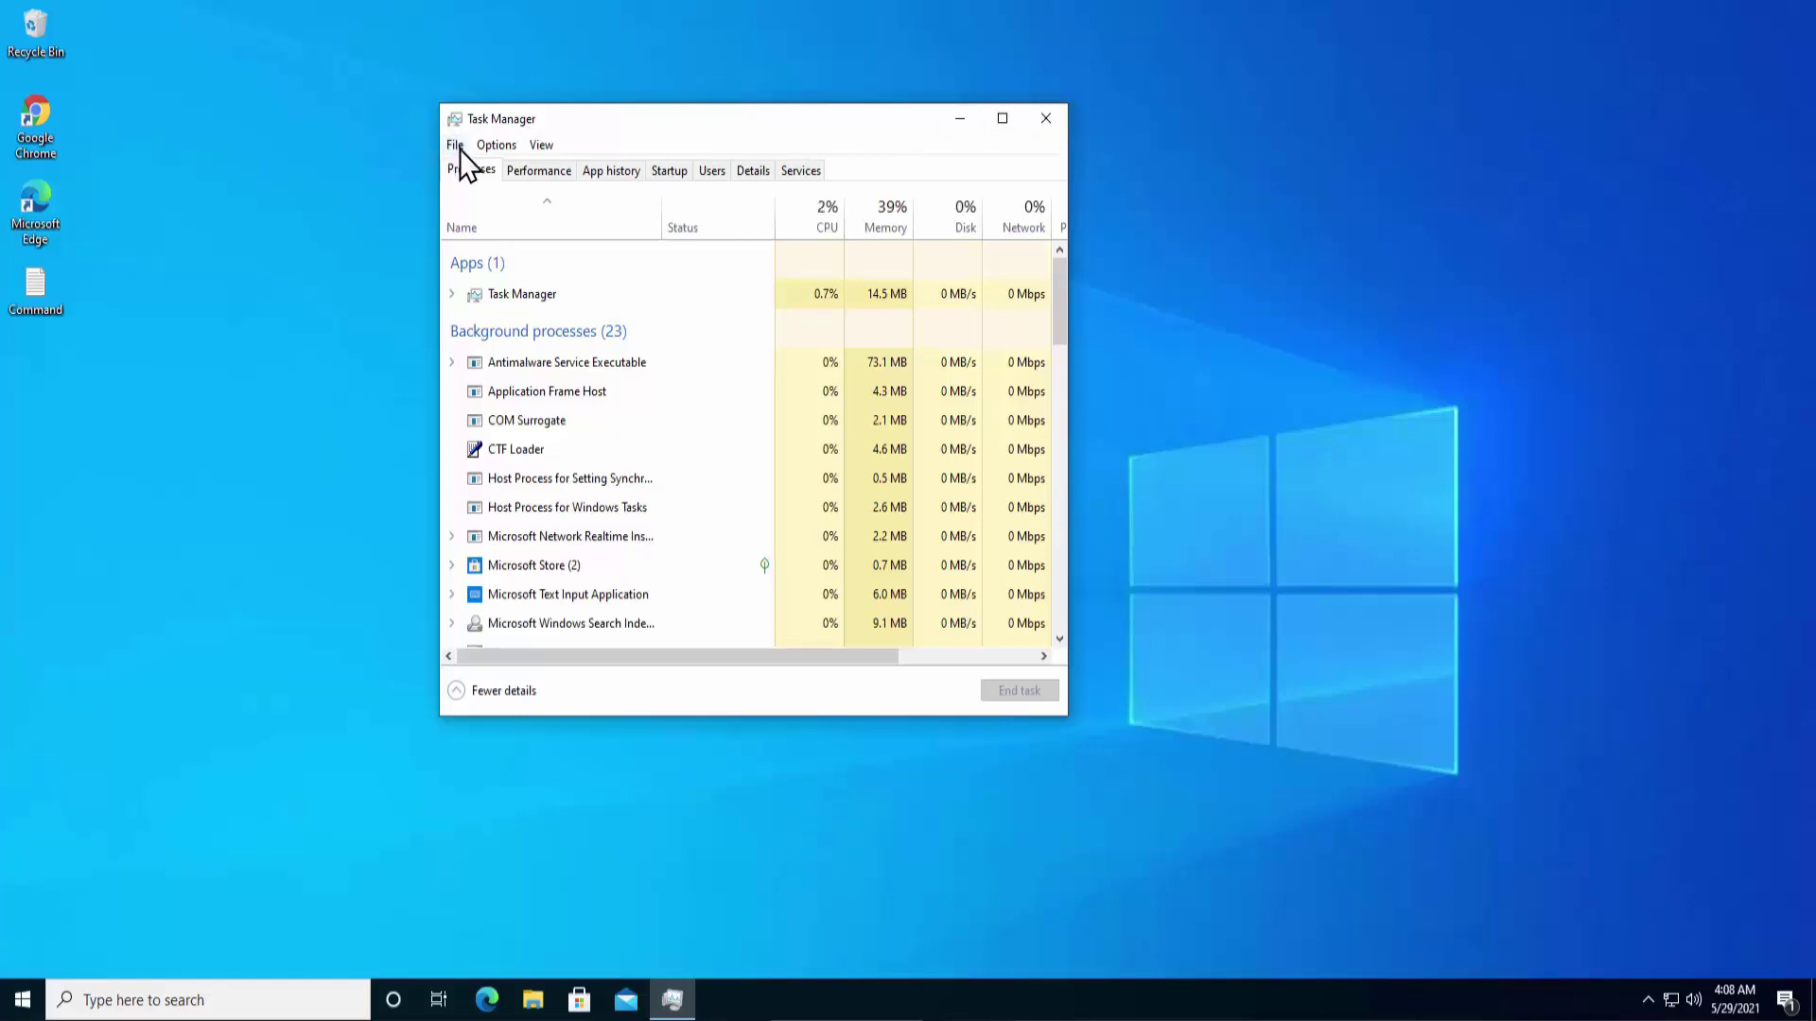
left_click(1044, 123)
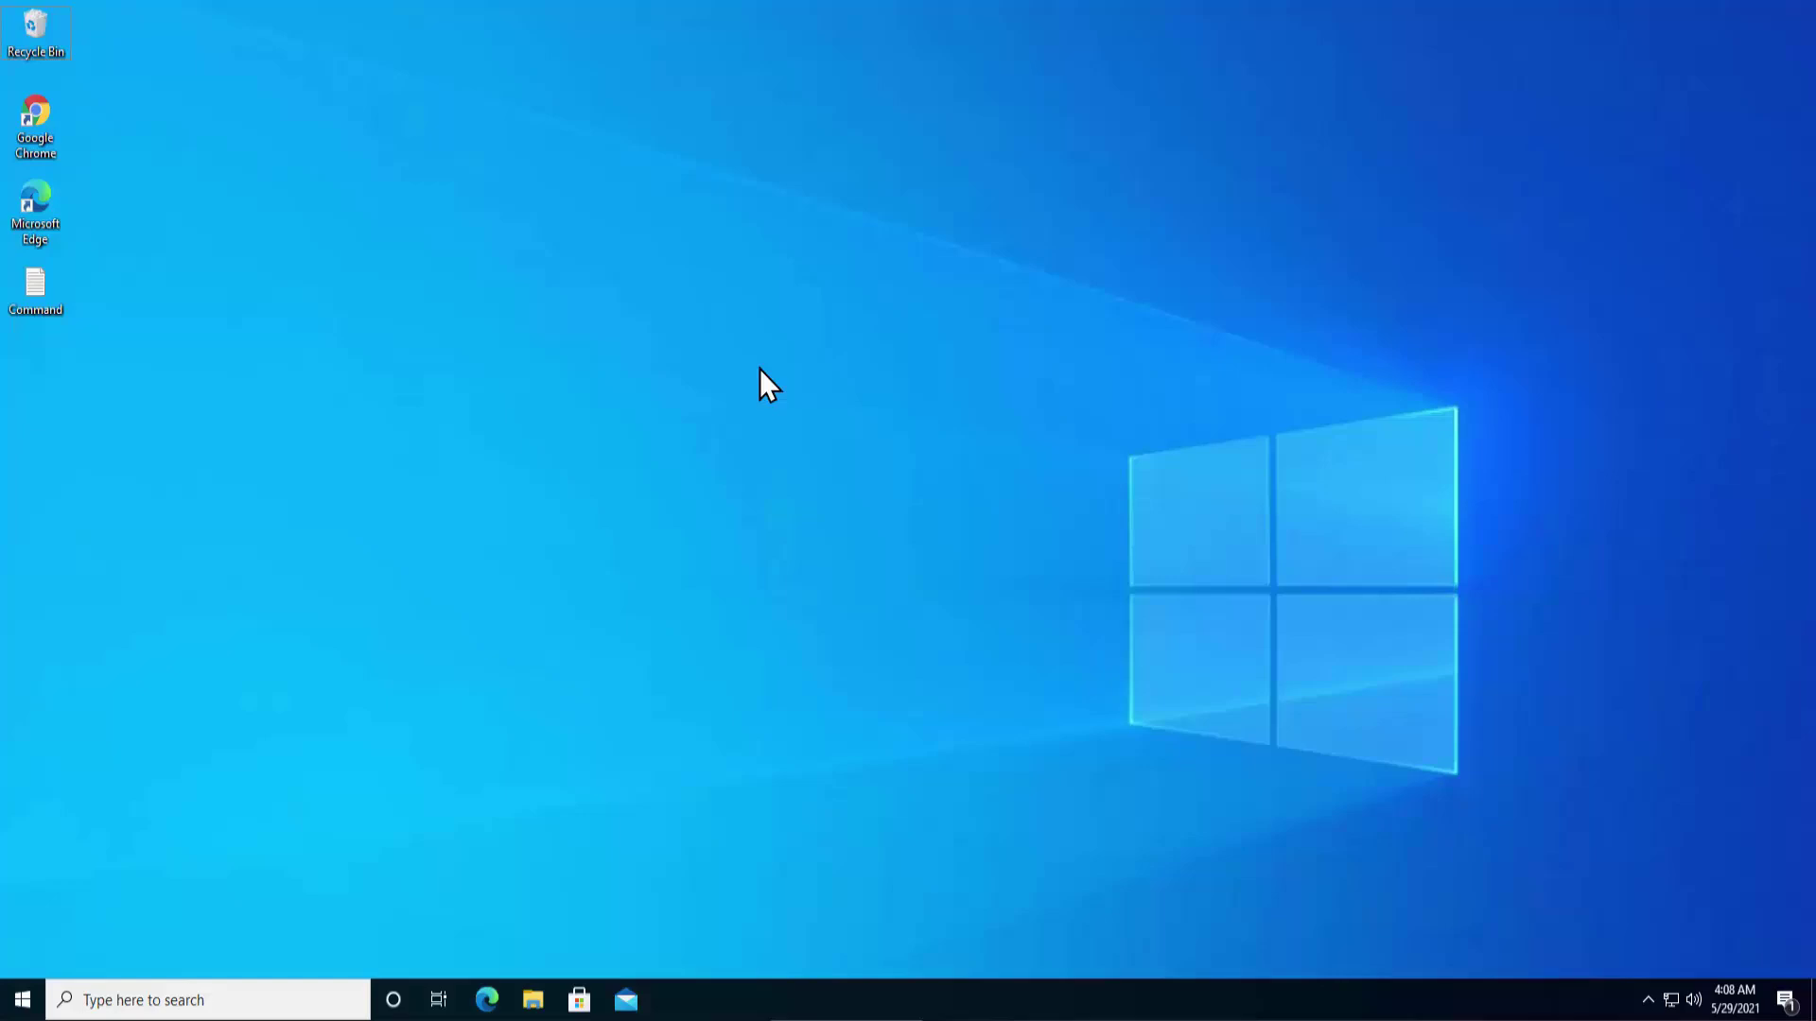
key("ctrl+shift+Escape")
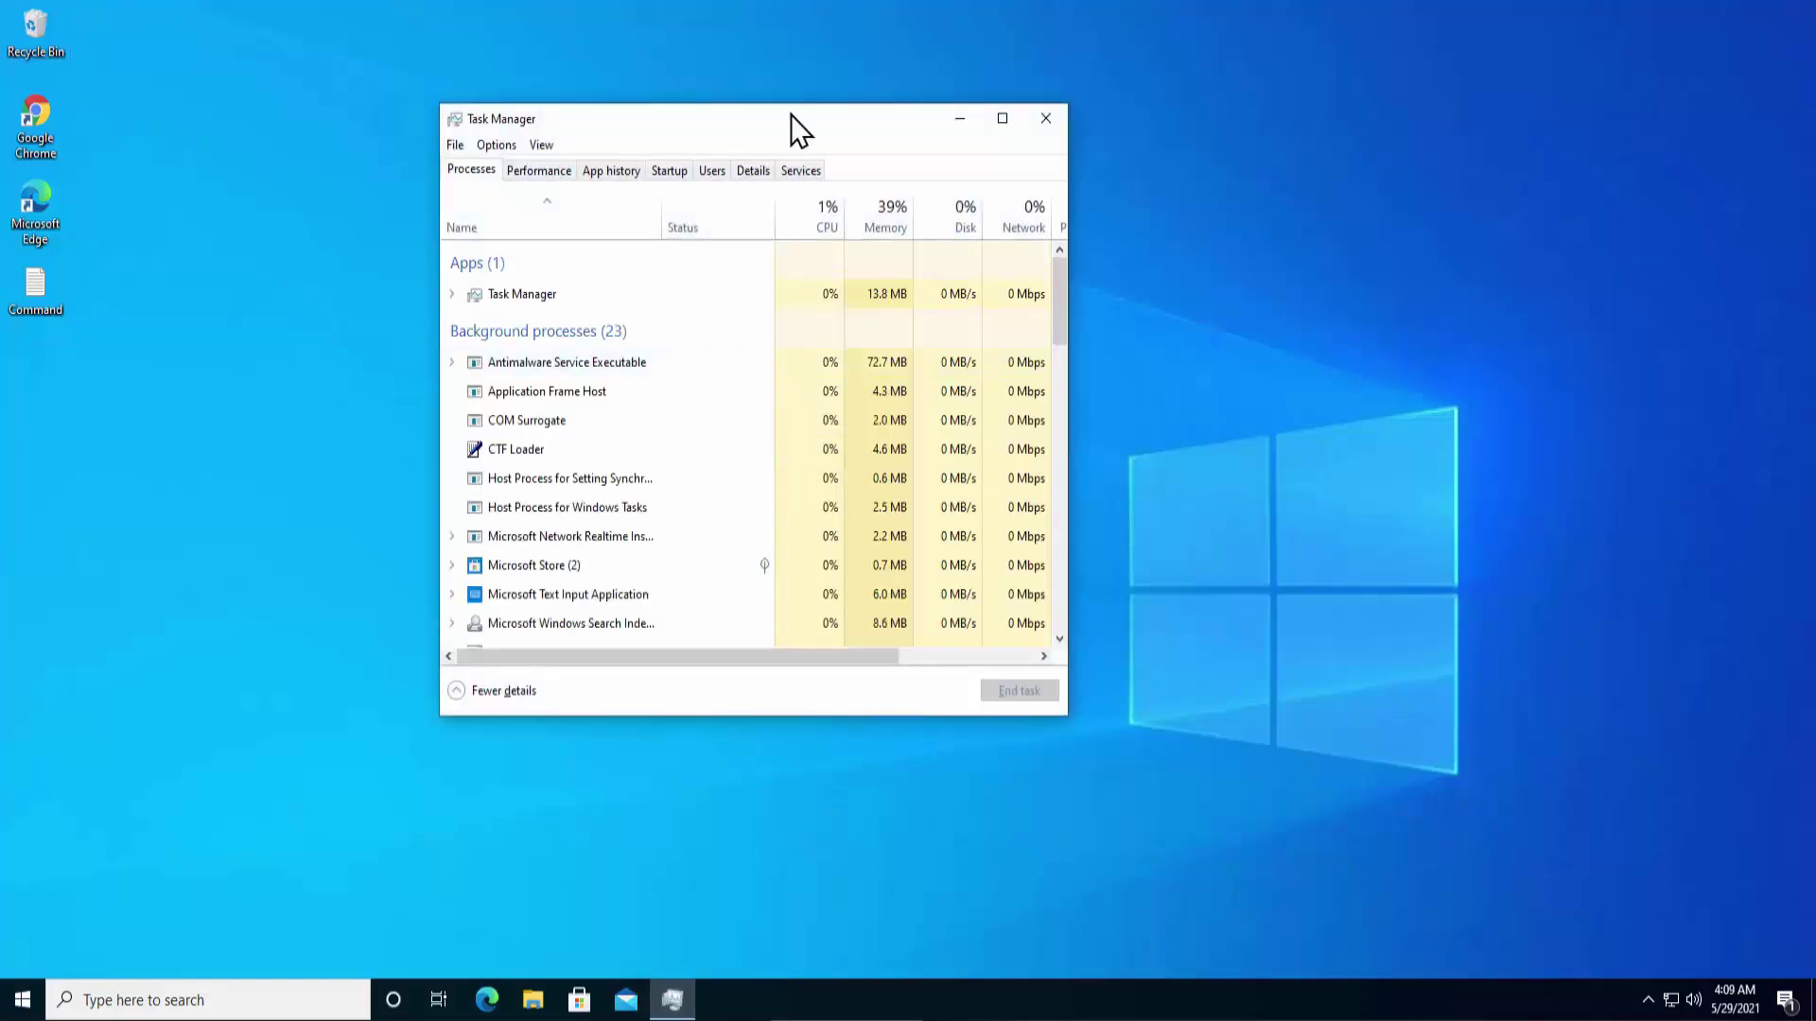
left_click(452, 151)
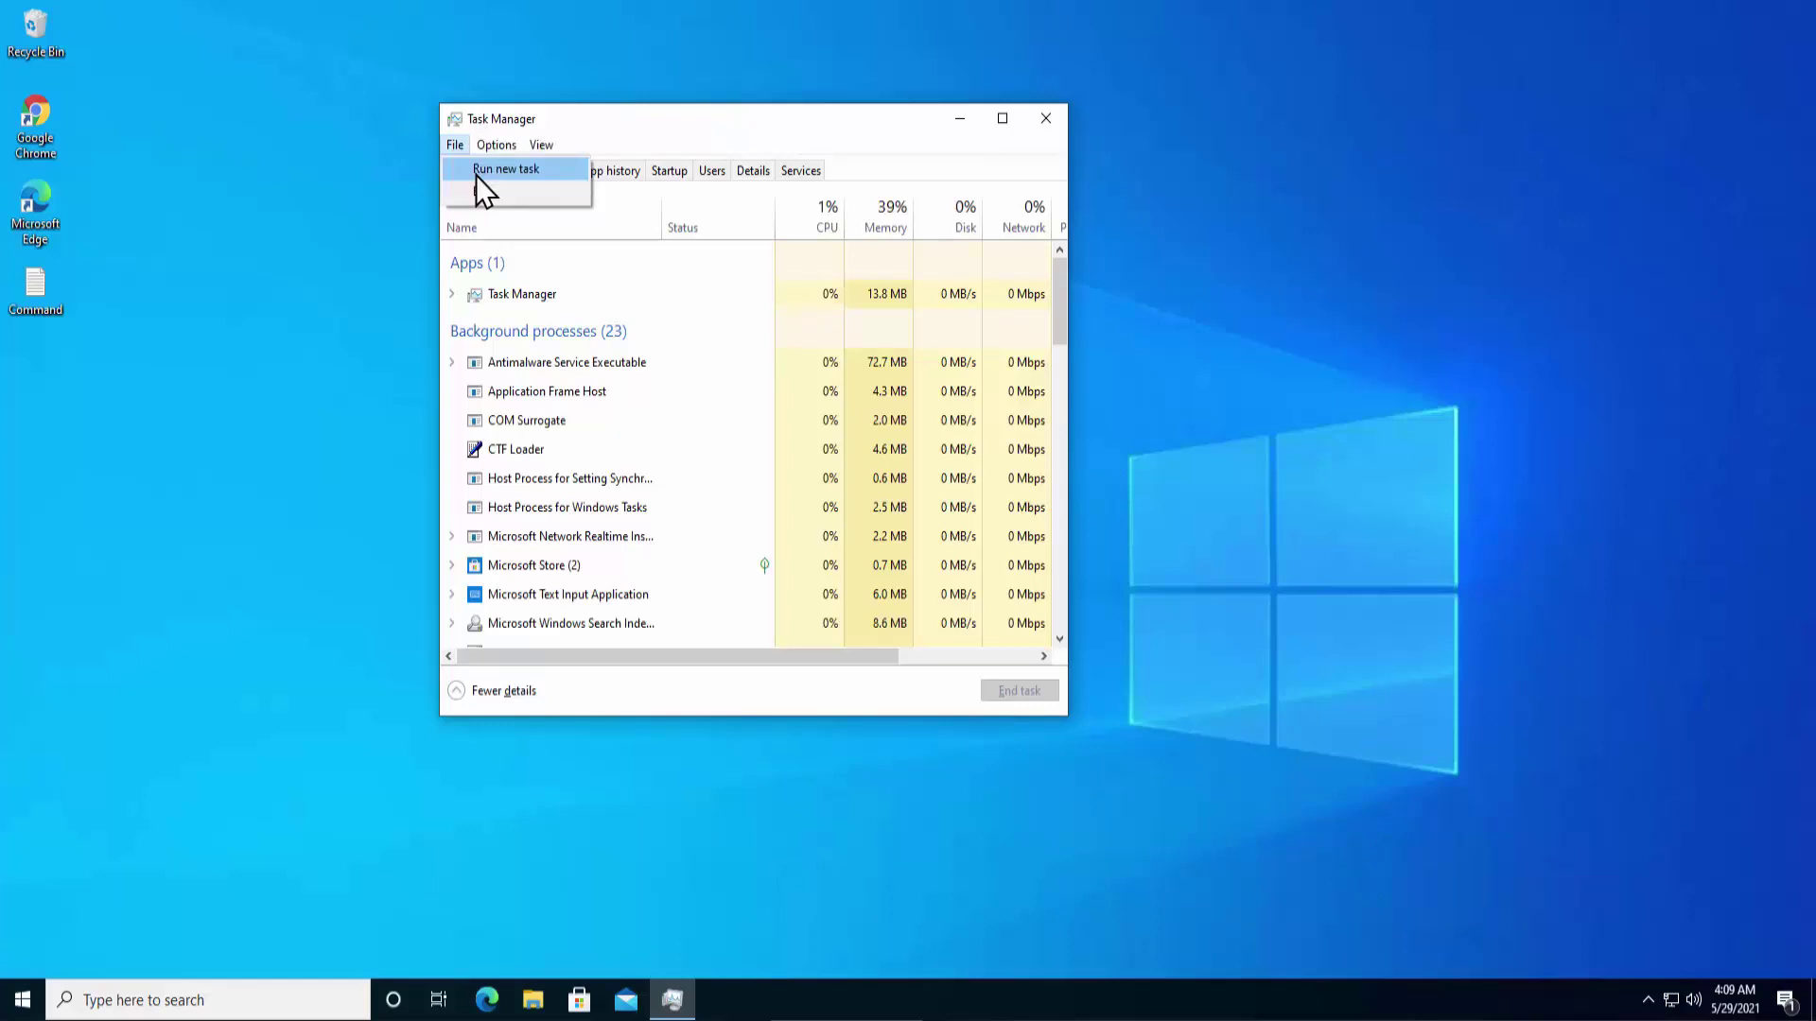
left_click(475, 174)
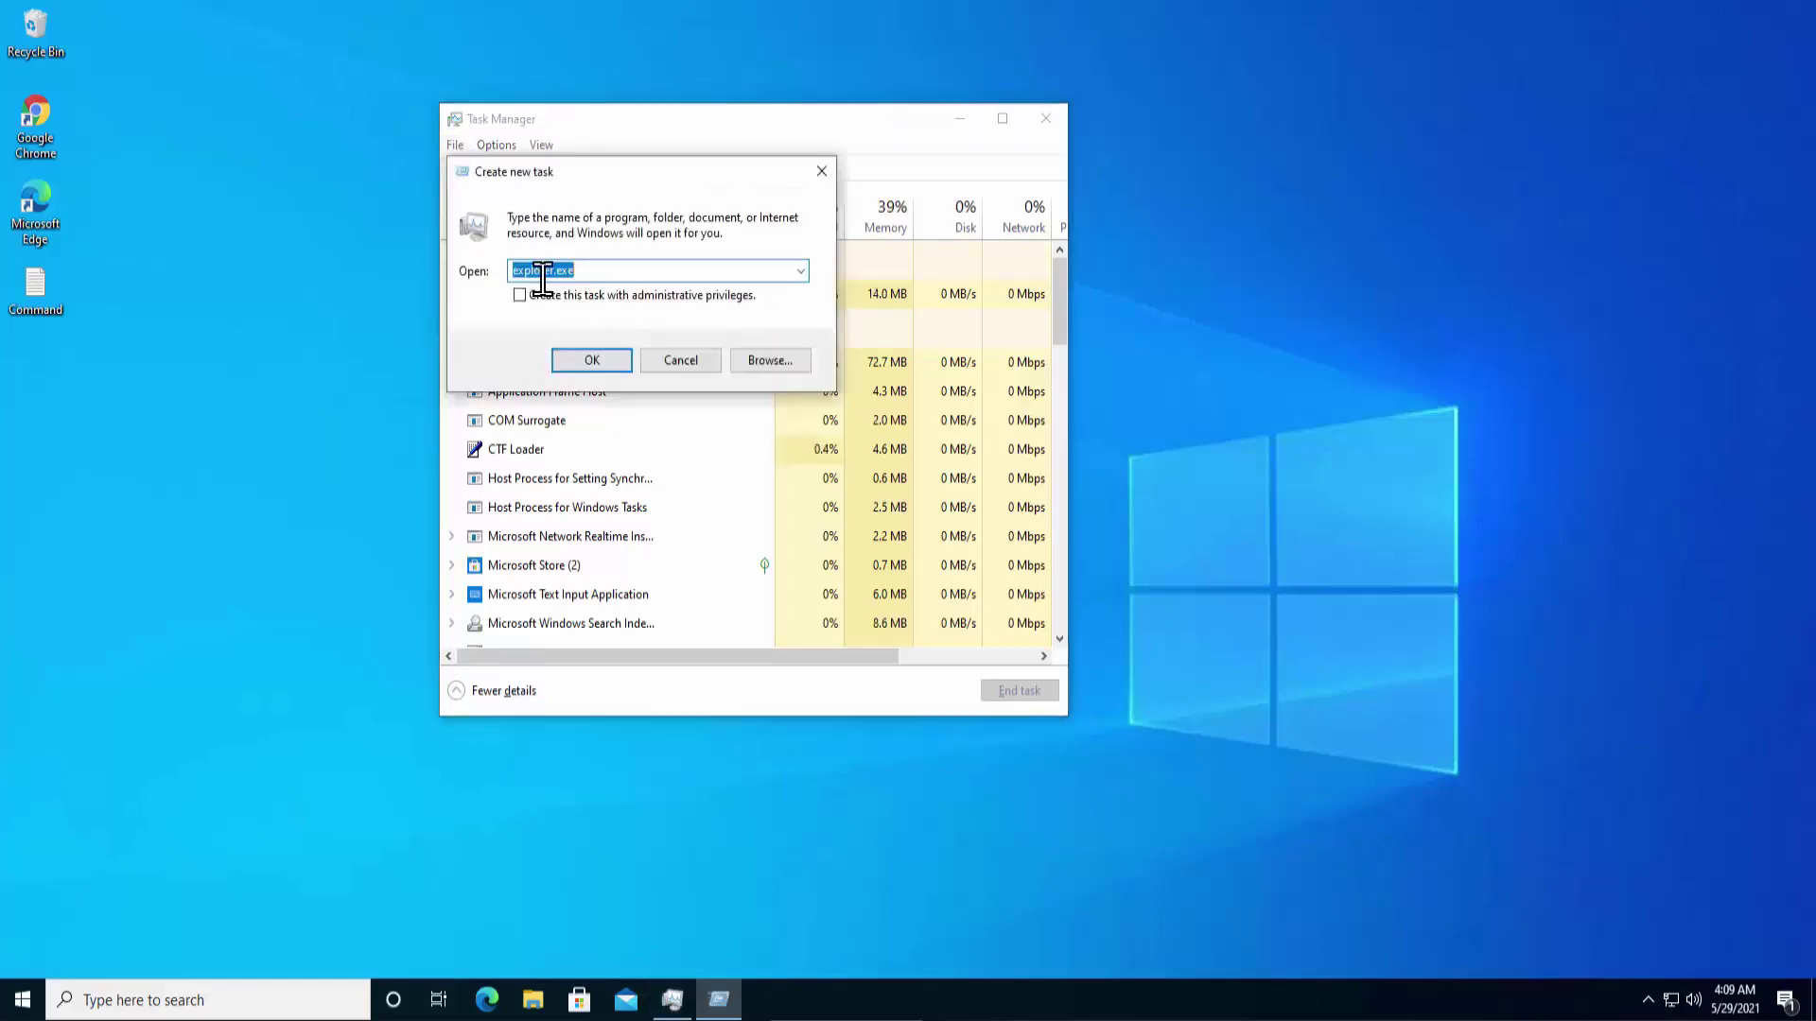
left_click(699, 364)
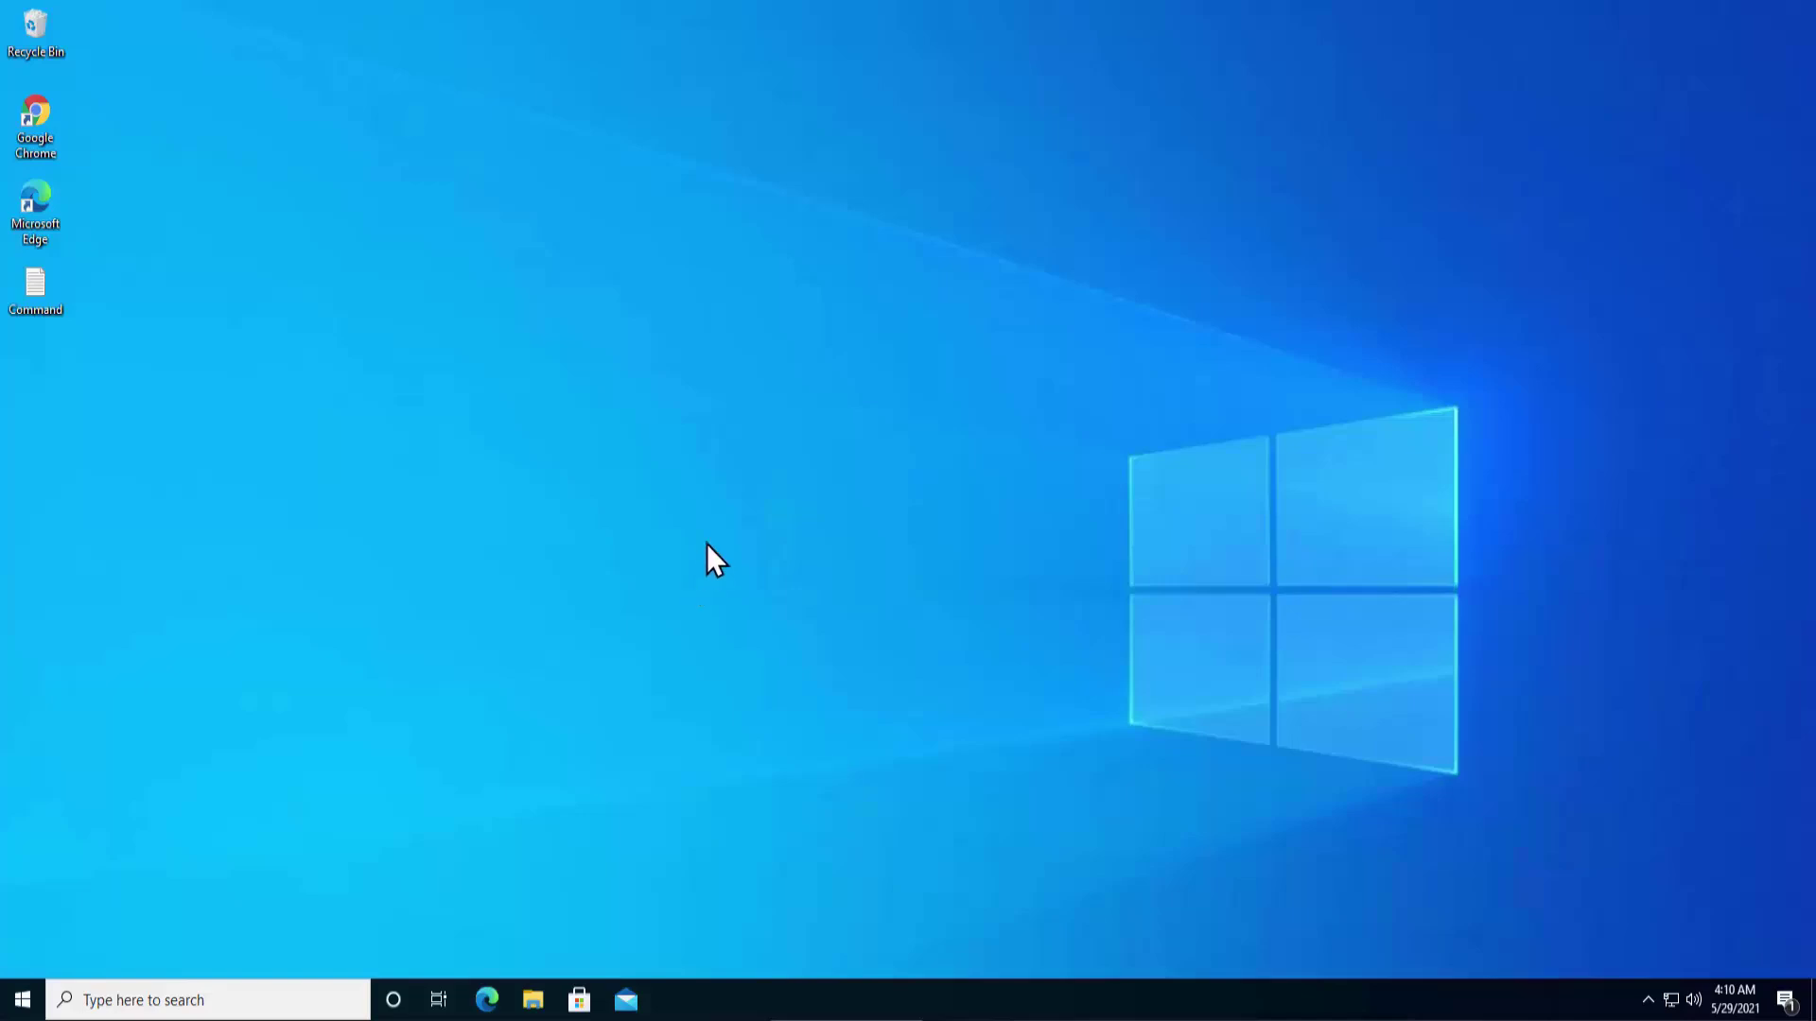
Open File Explorer and turn on the preview pane
left_click(533, 1000)
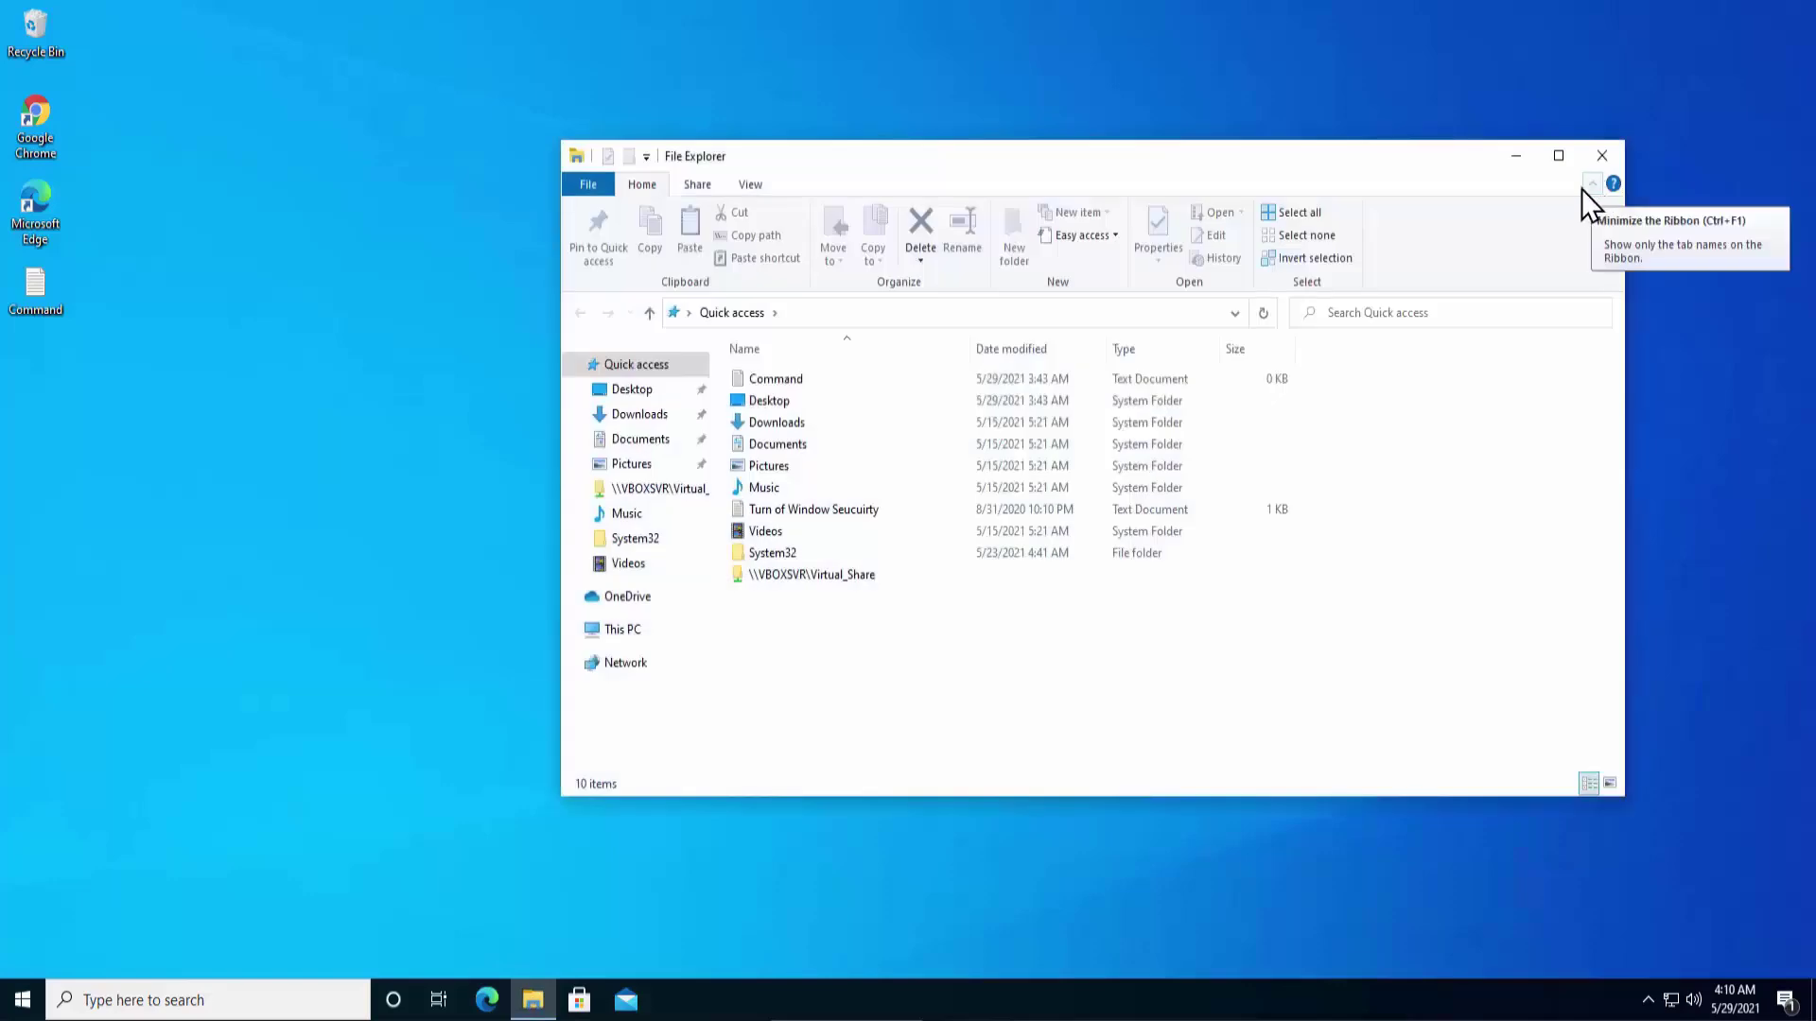
left_click(749, 186)
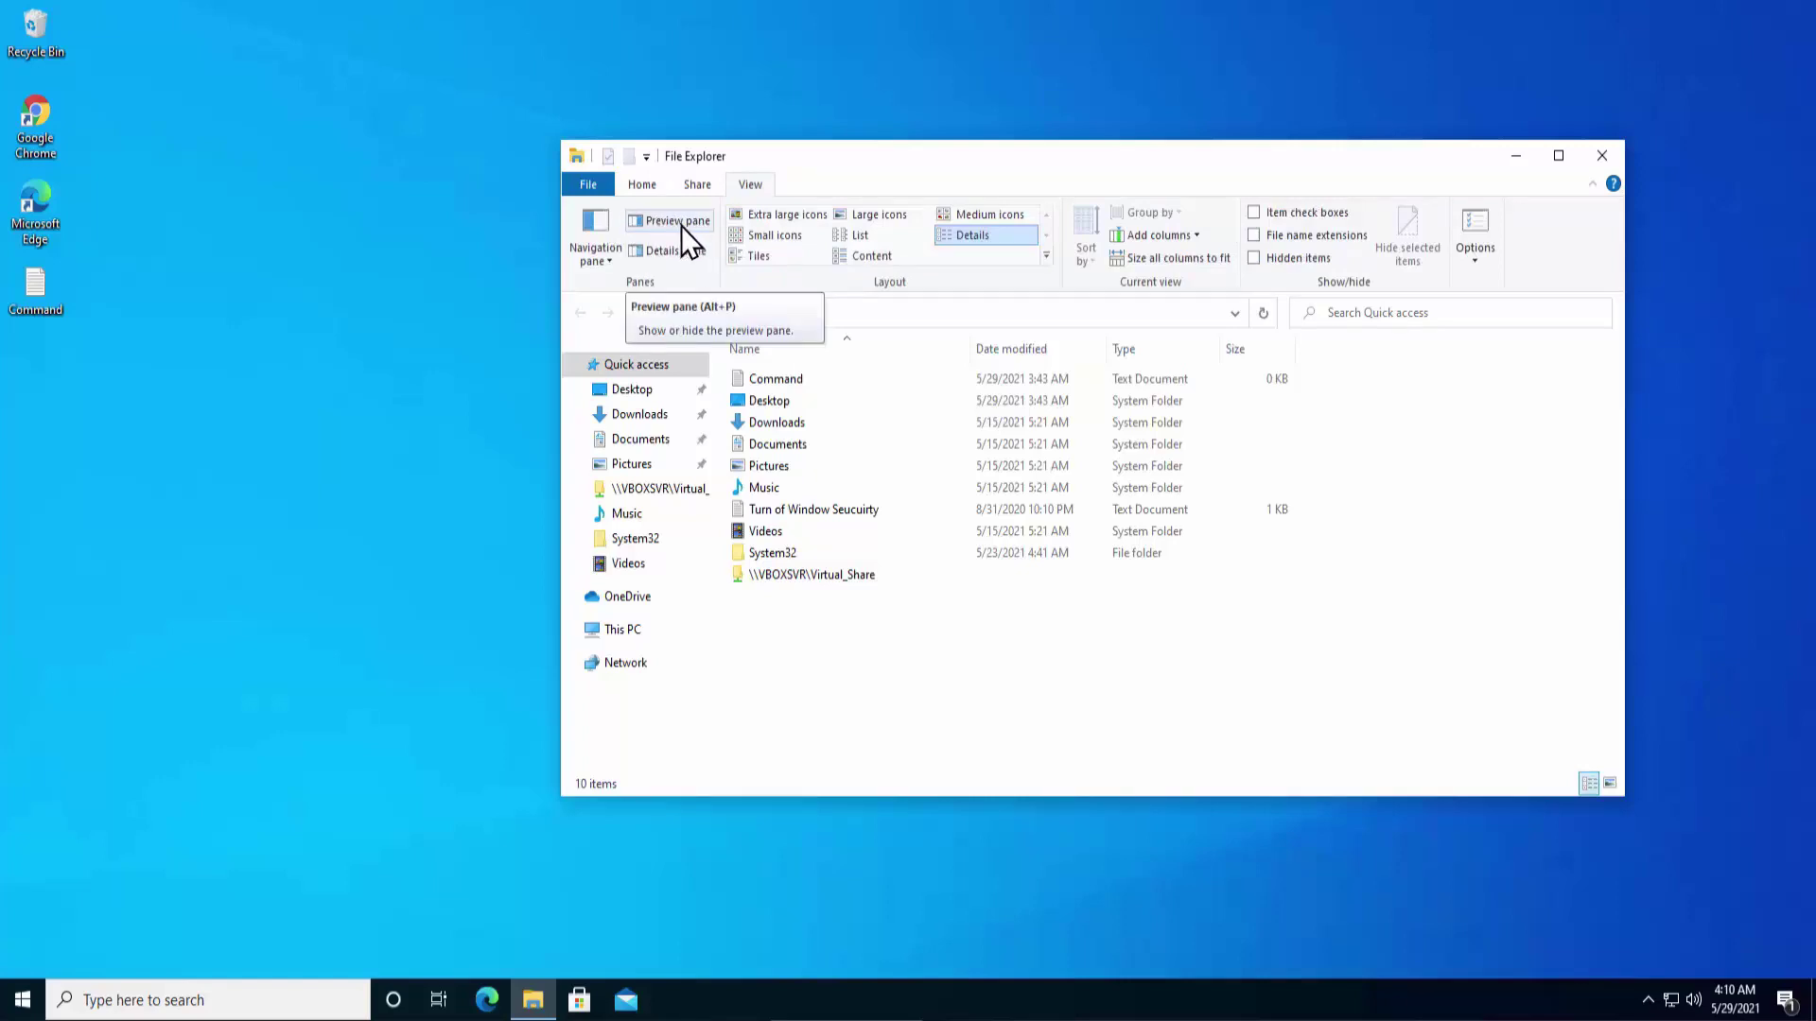
left_click(681, 225)
left_click(681, 225)
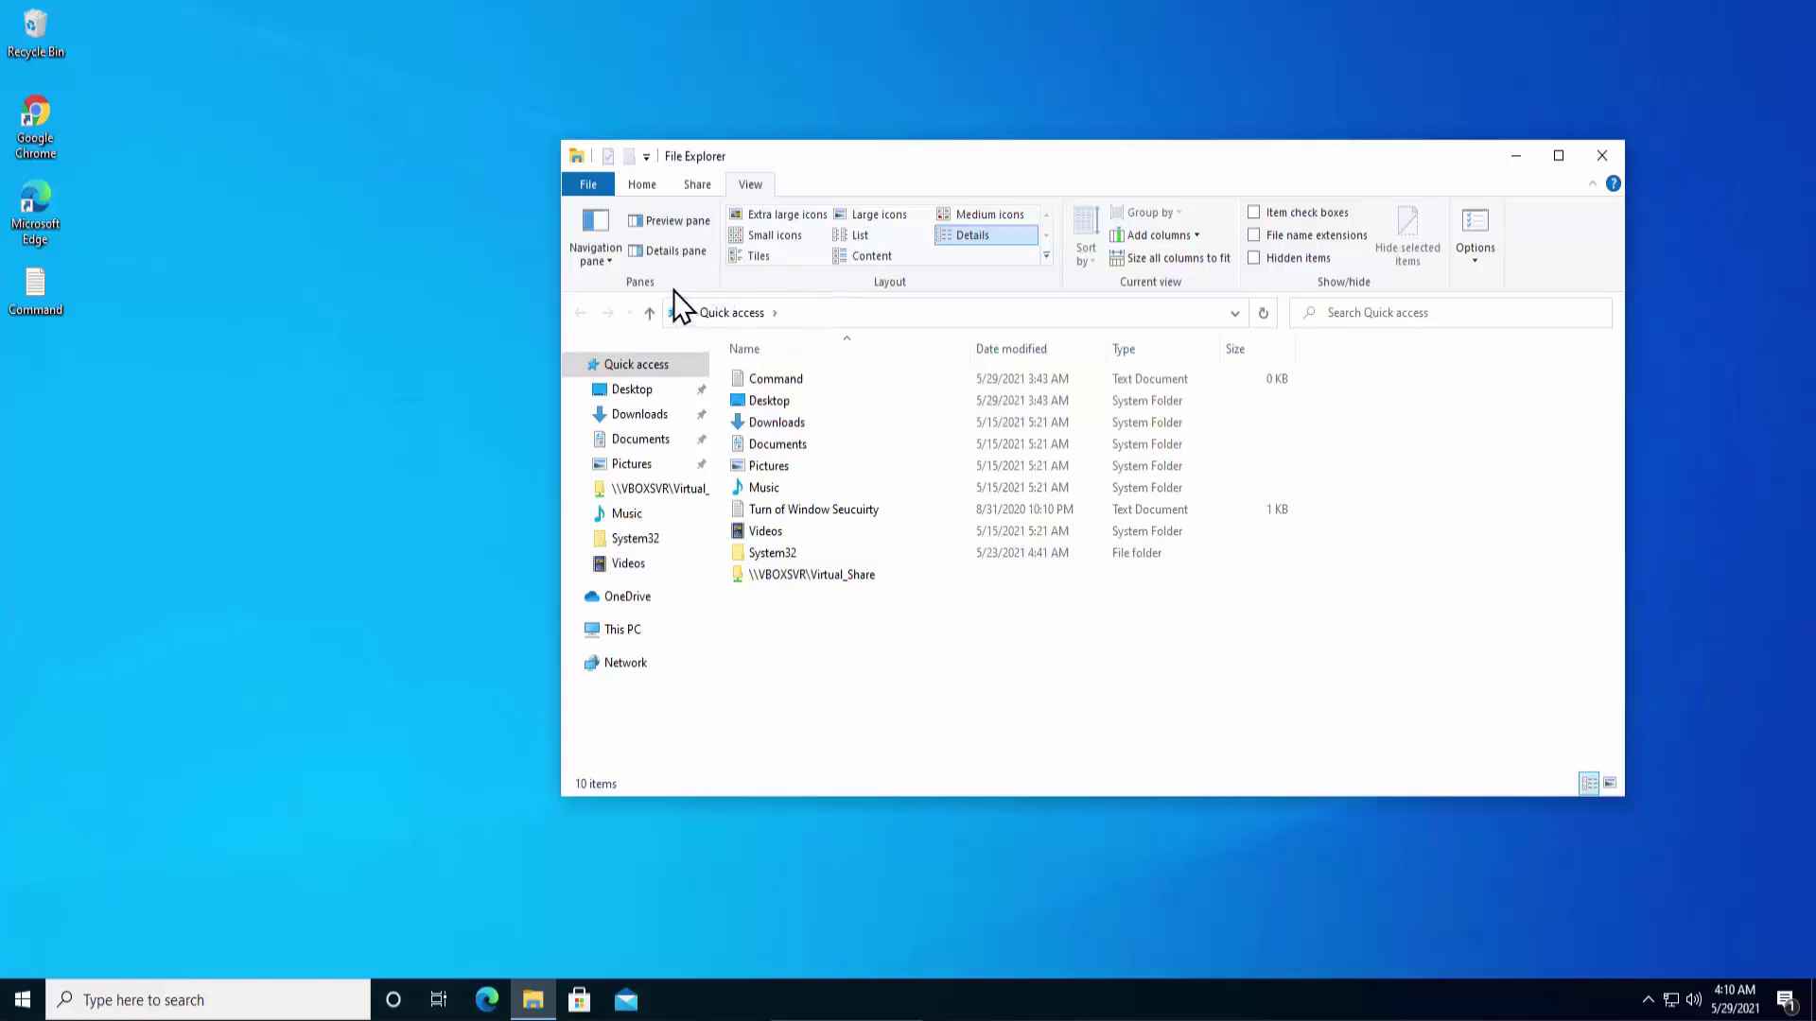
left_click(659, 226)
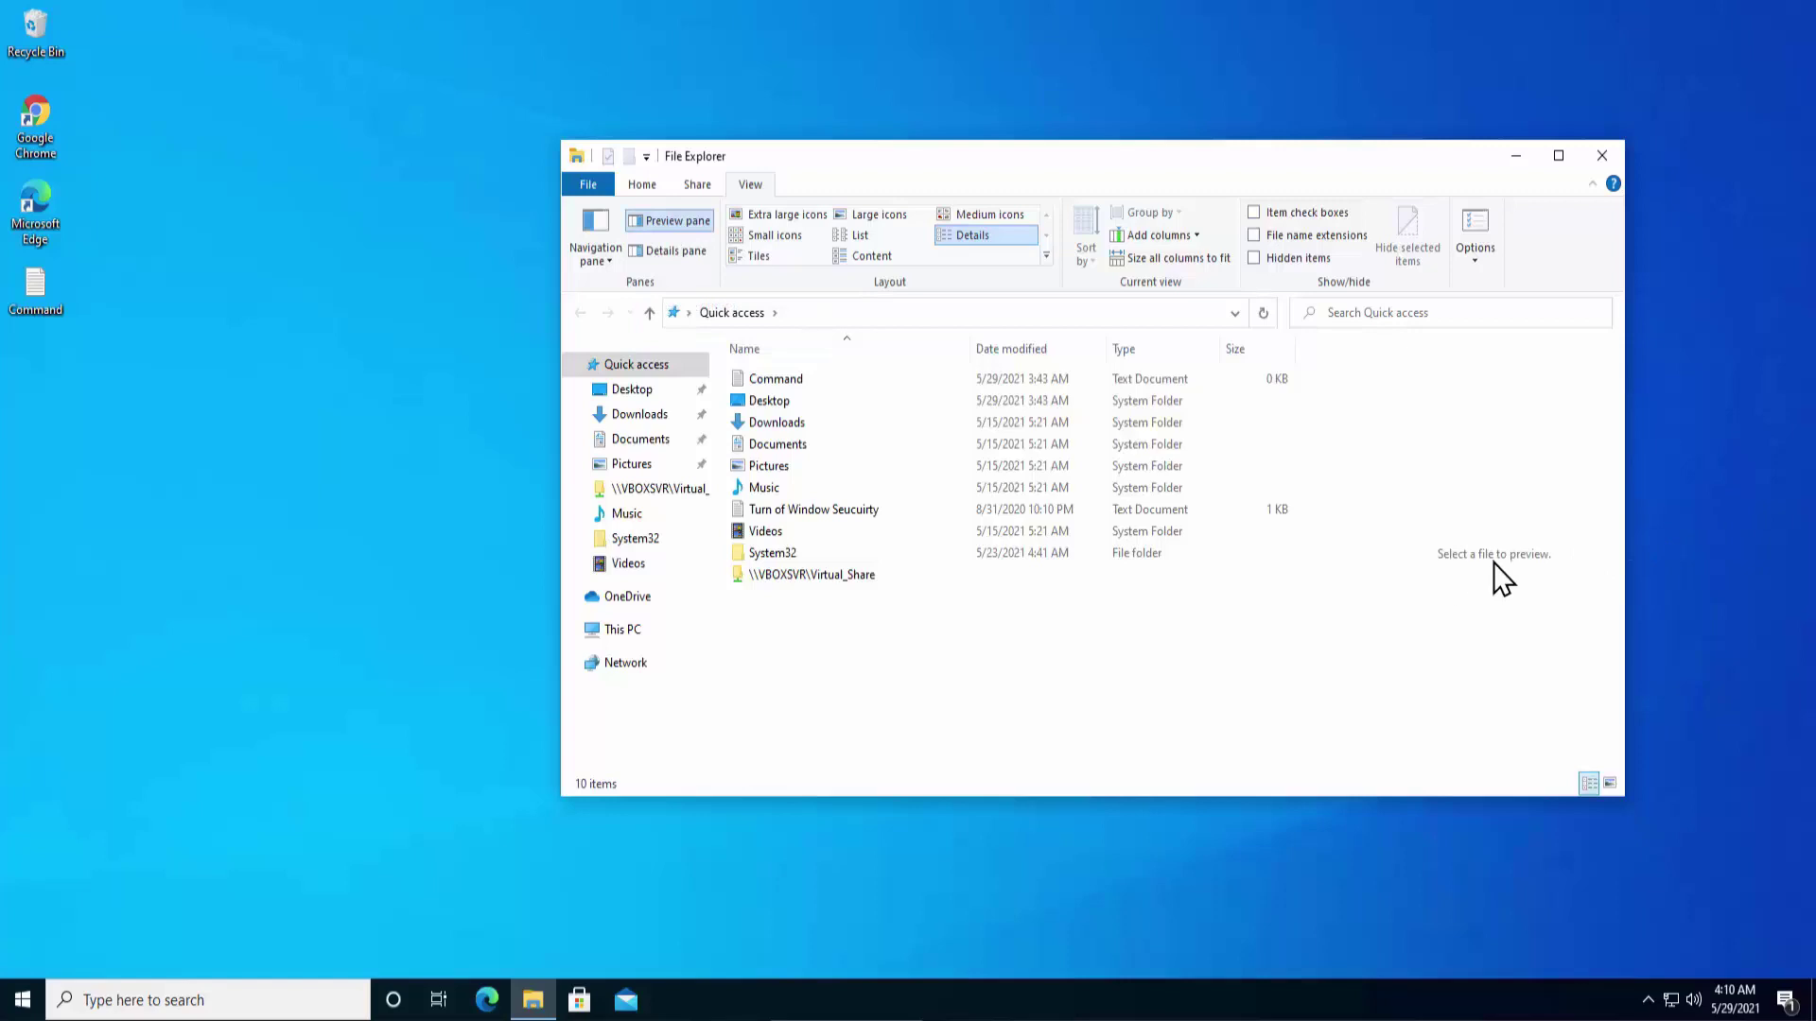
Switch File Explorer to the details pane, show the System32 folder's details in it, and close the window
left_click(689, 256)
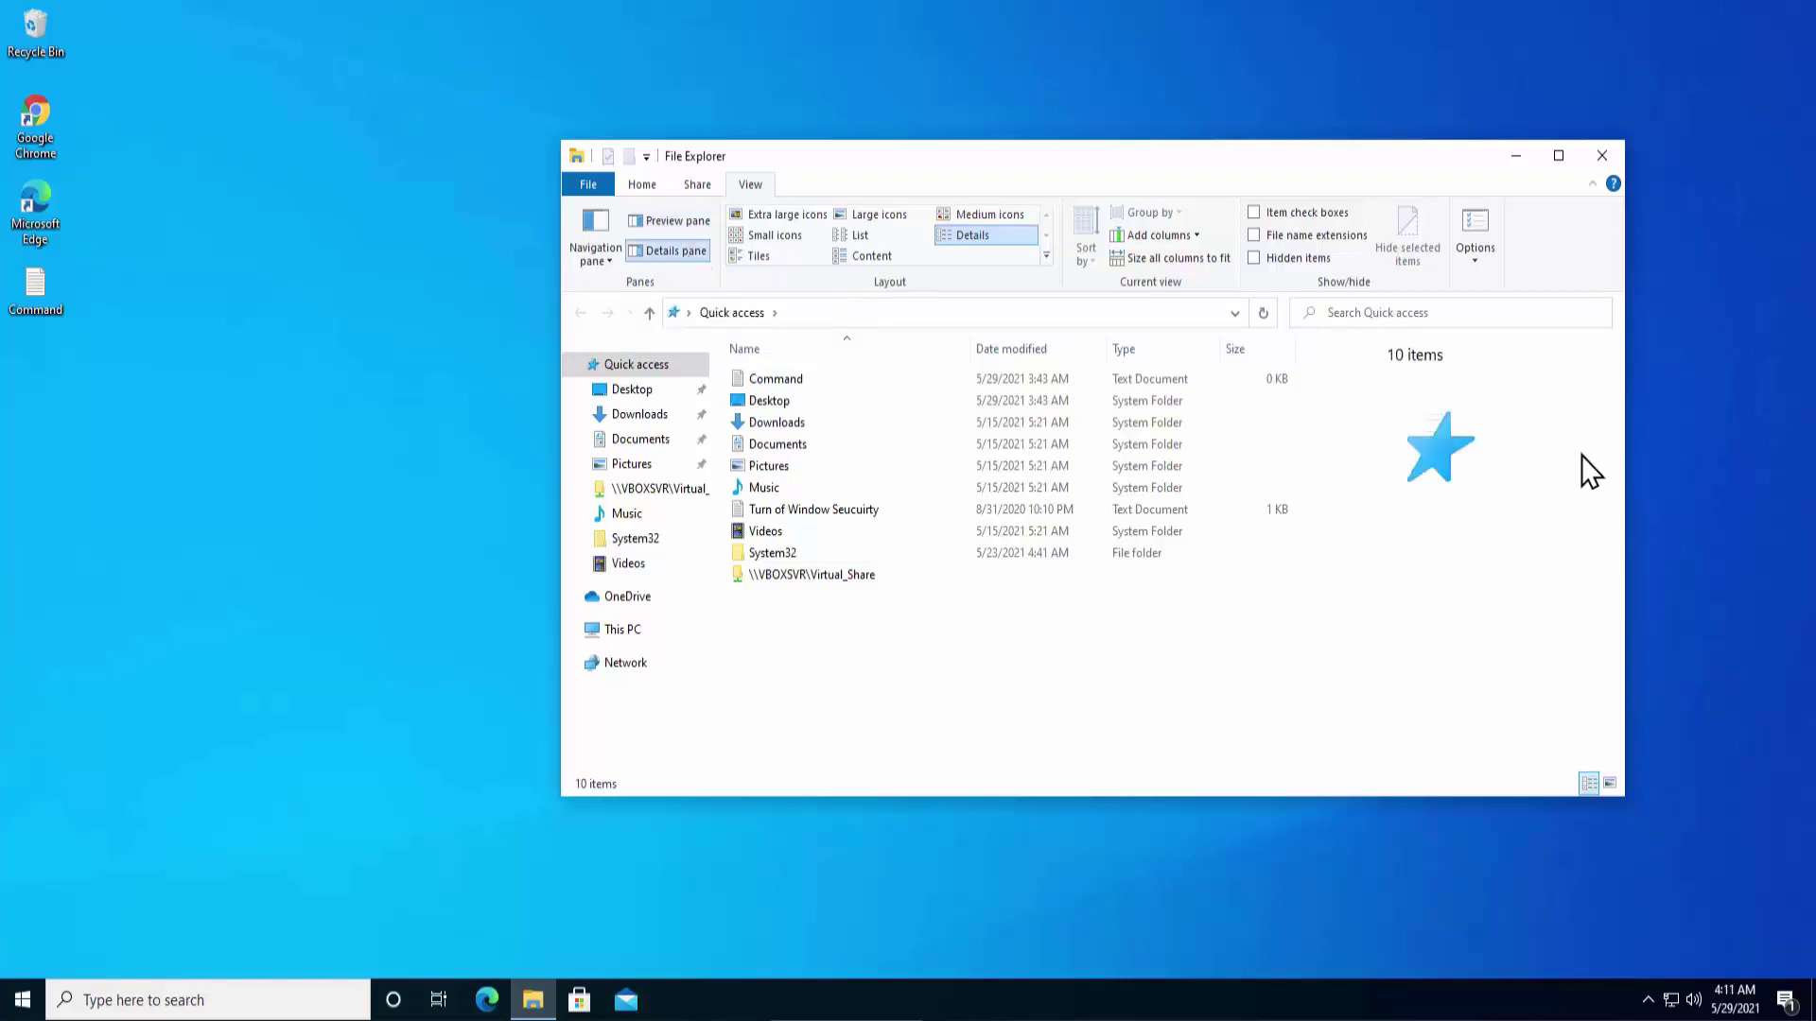
left_click(807, 558)
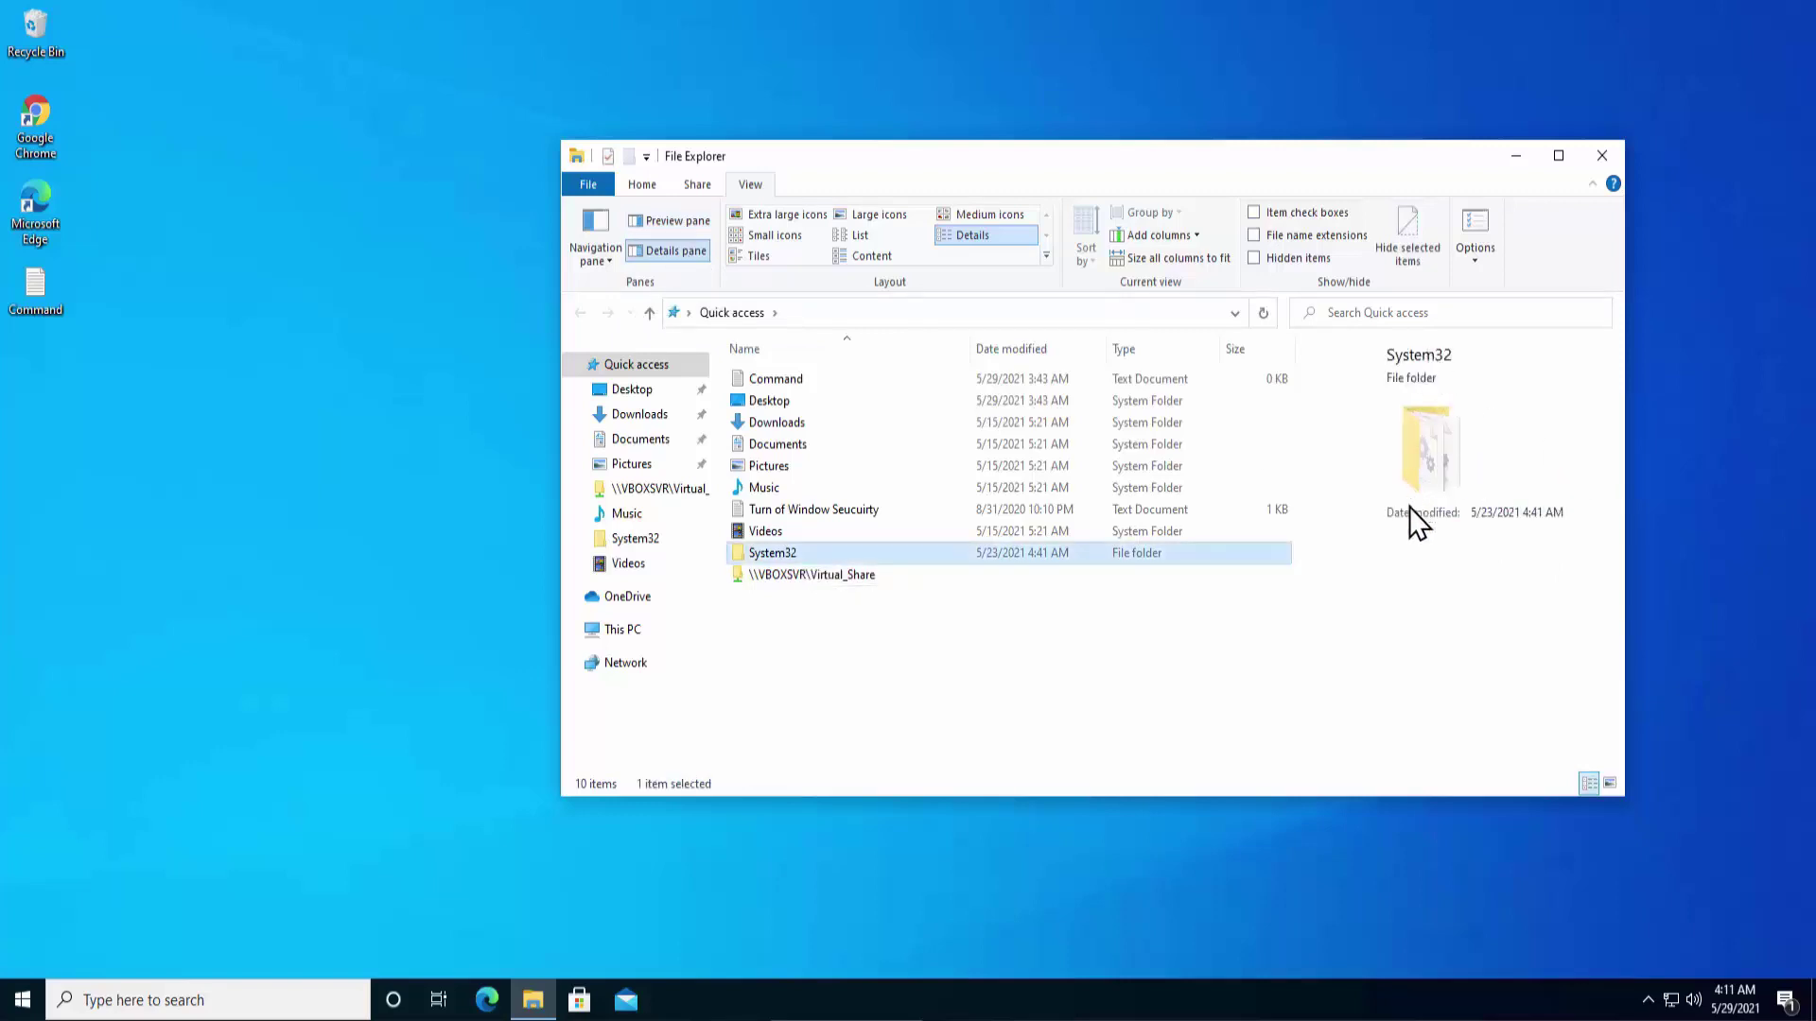
left_click(1599, 161)
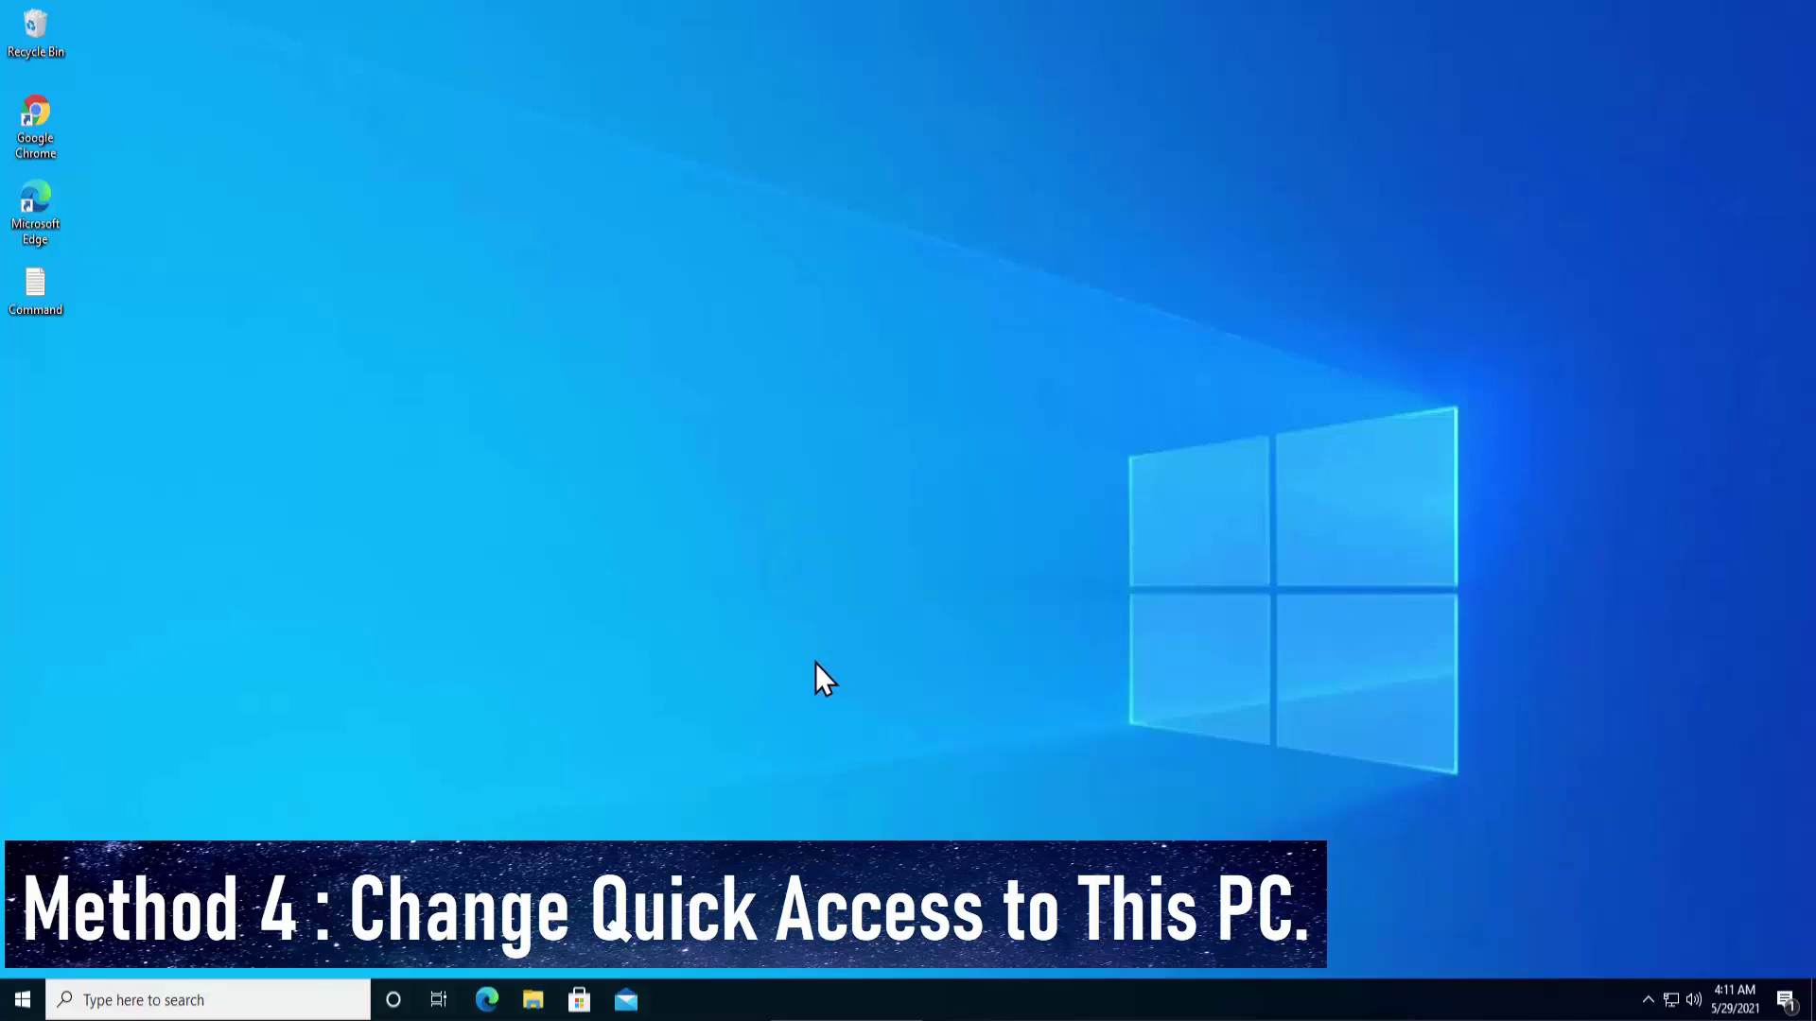
In File Explorer Options, choose This PC as the location File Explorer opens to, and dismiss the dialog without applying
left_click(156, 1001)
type("file")
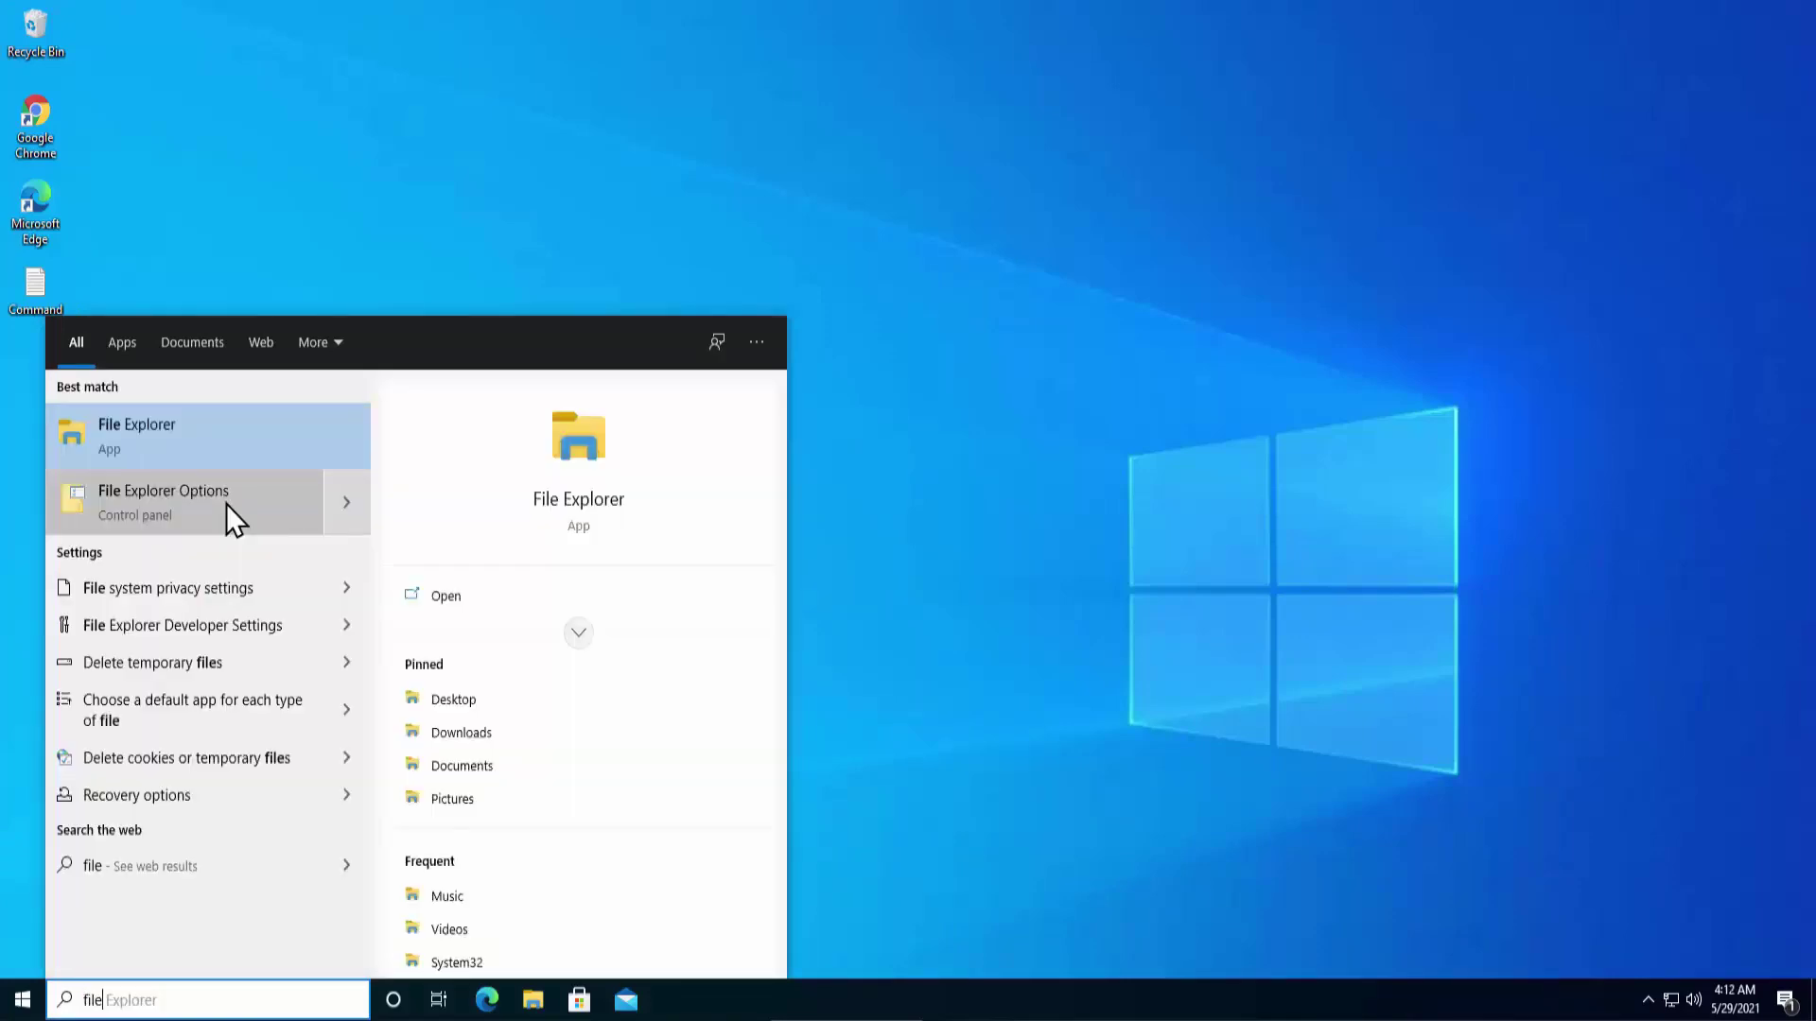
left_click(226, 504)
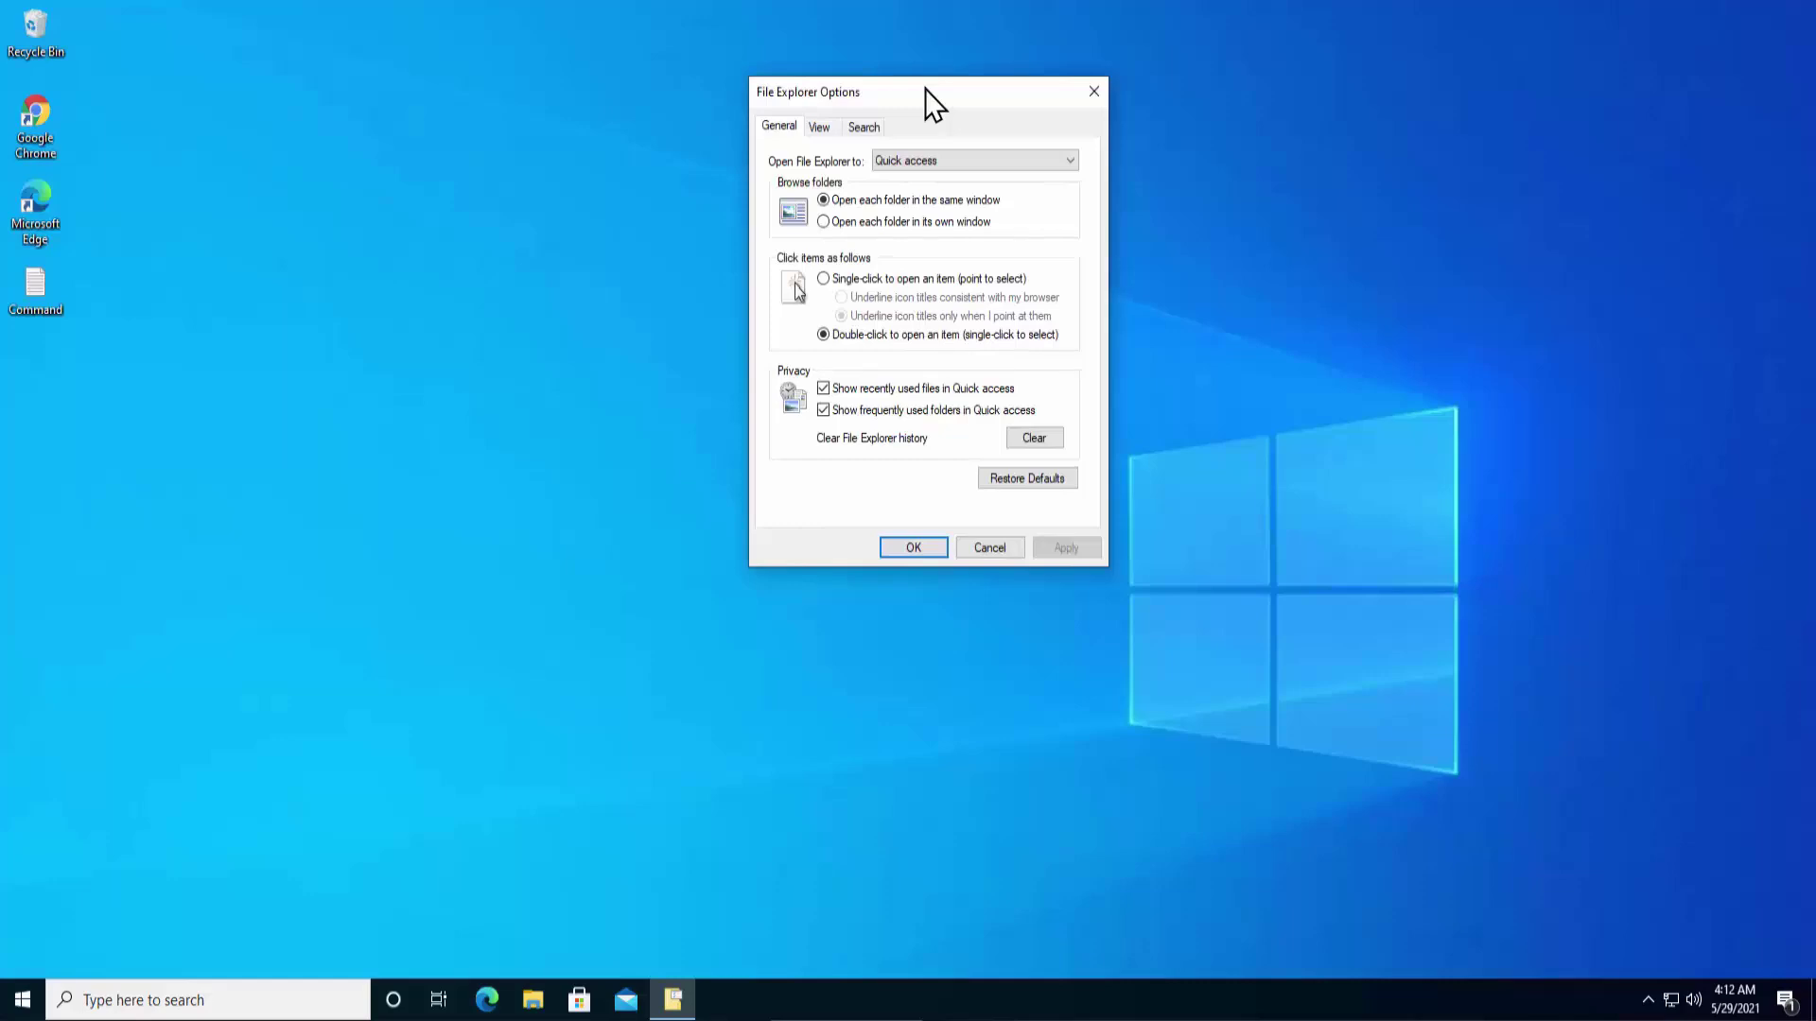
left_click(969, 164)
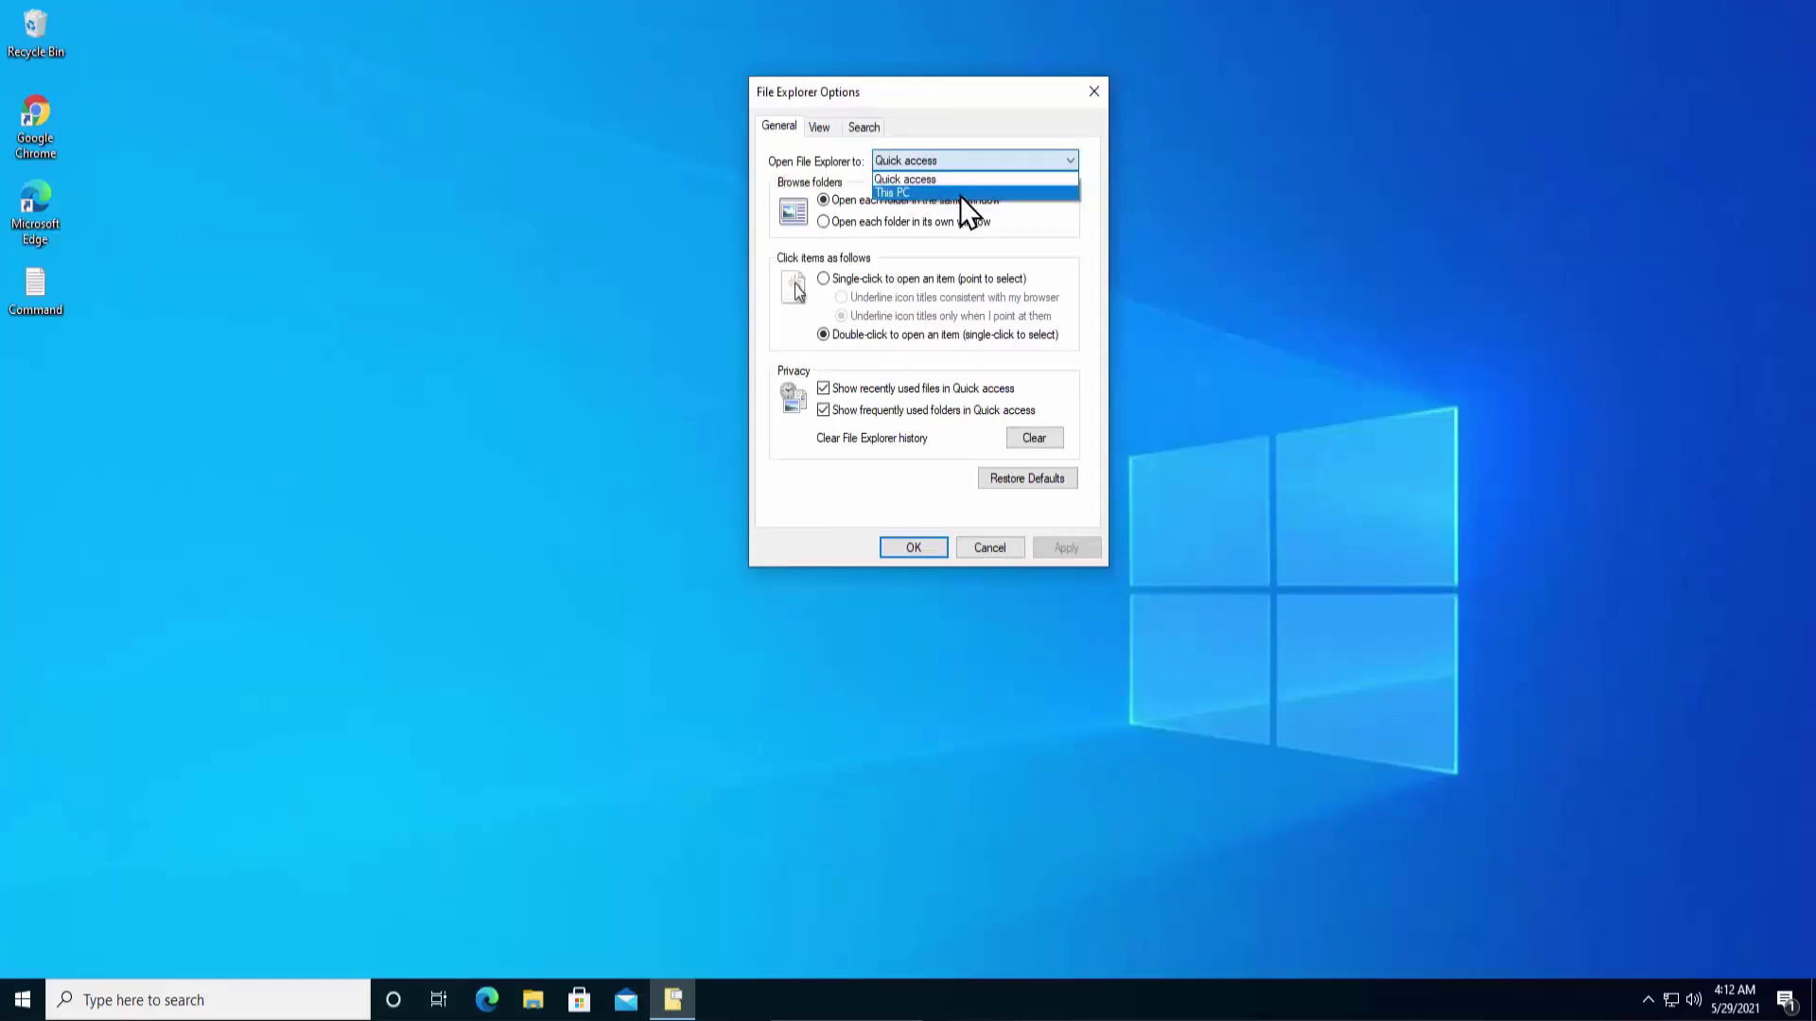
left_click(961, 194)
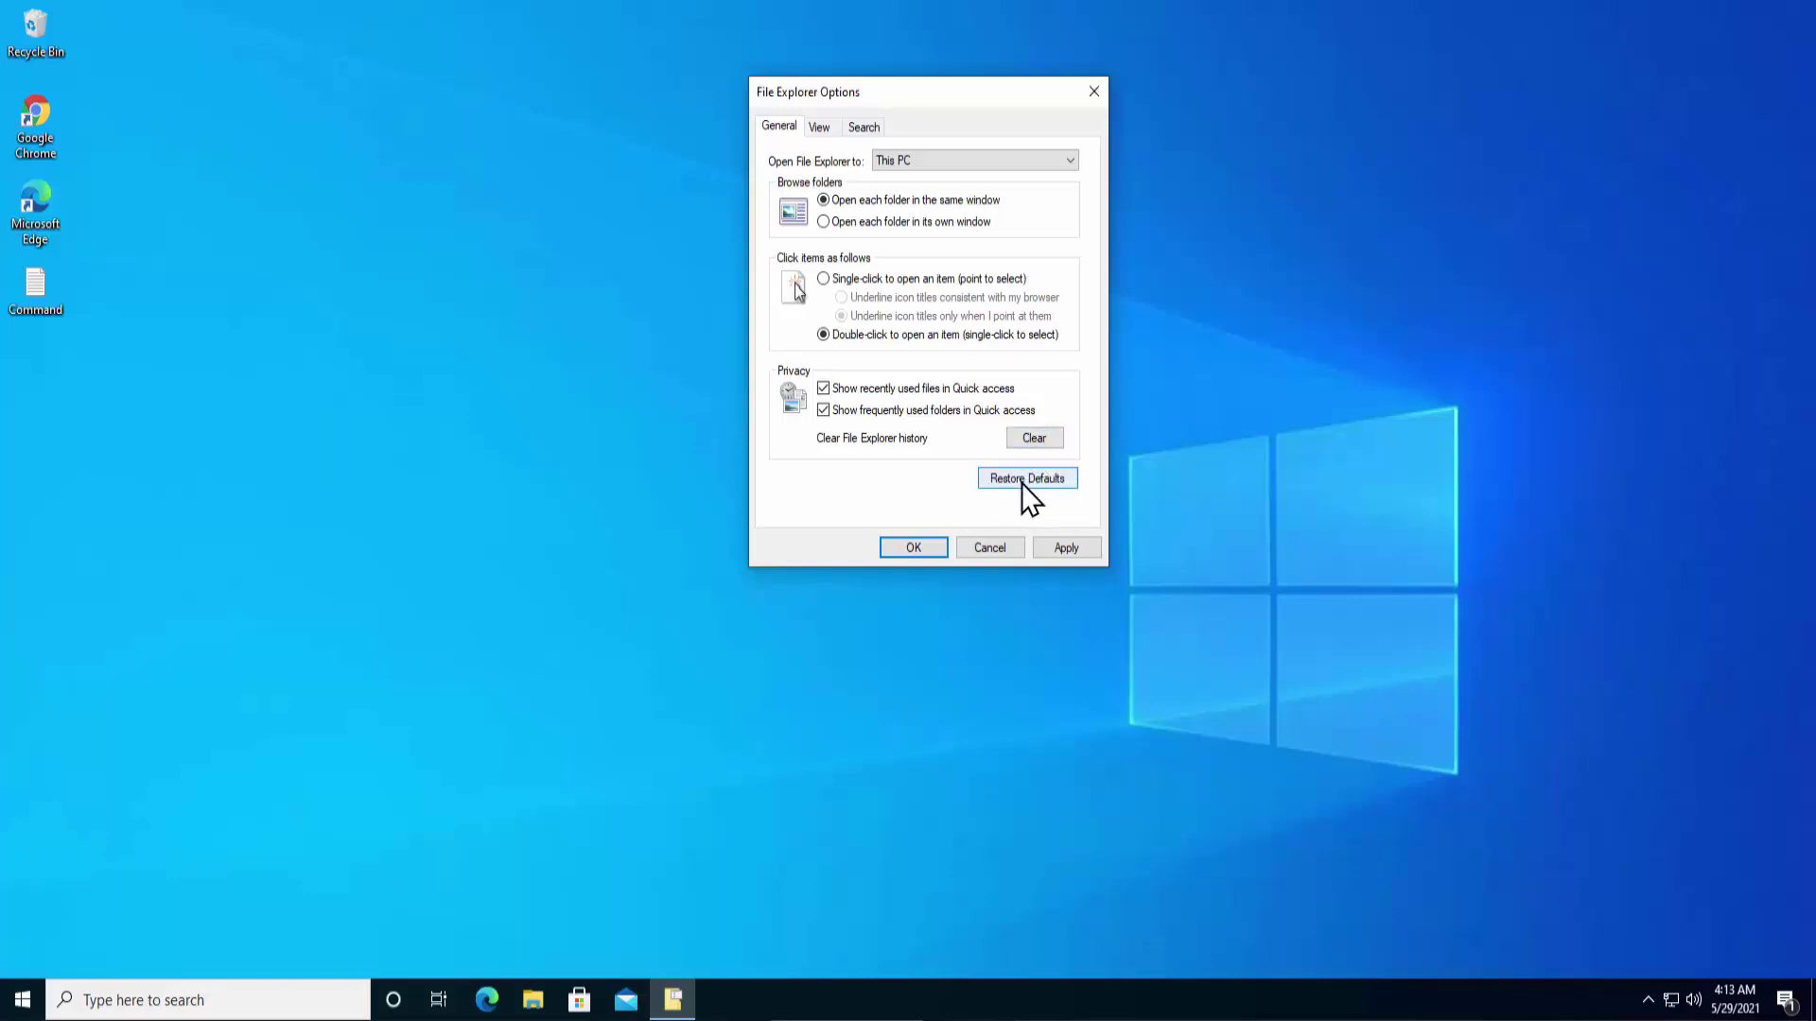
left_click(988, 549)
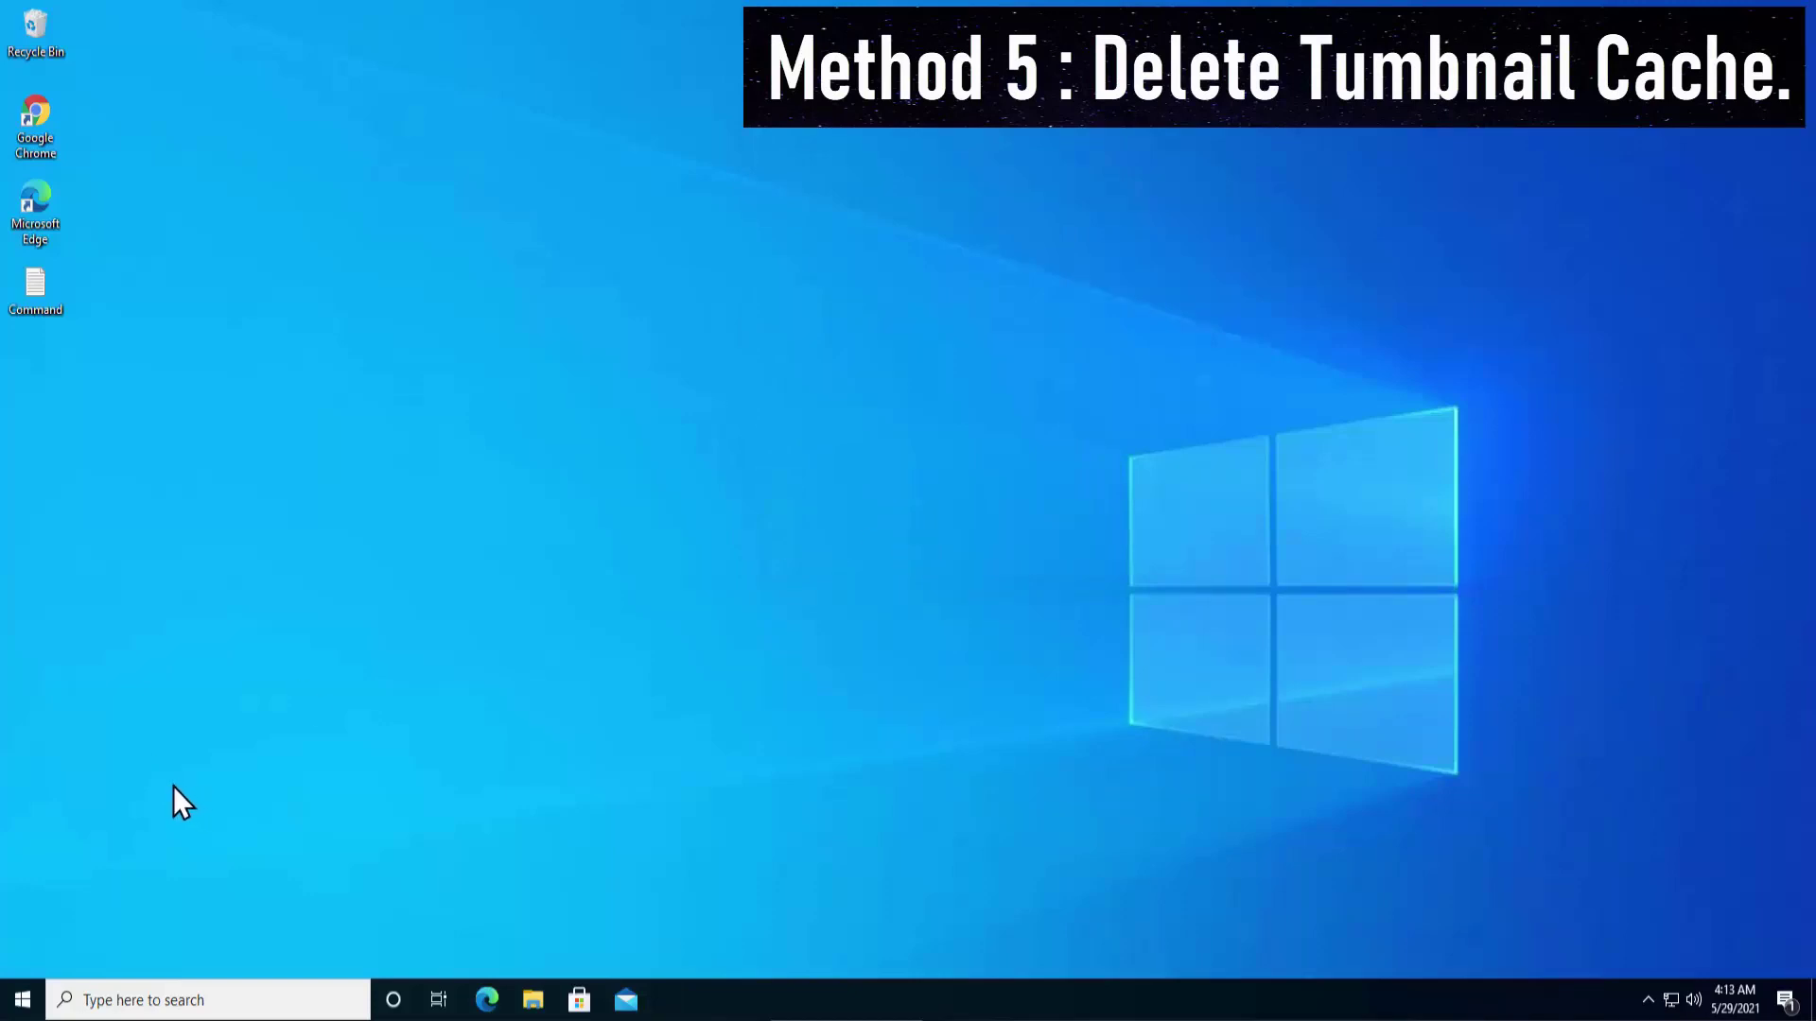
Launch Disk Cleanup for drive C: by running cleanmgr from the Run dialog
left_click(144, 1001)
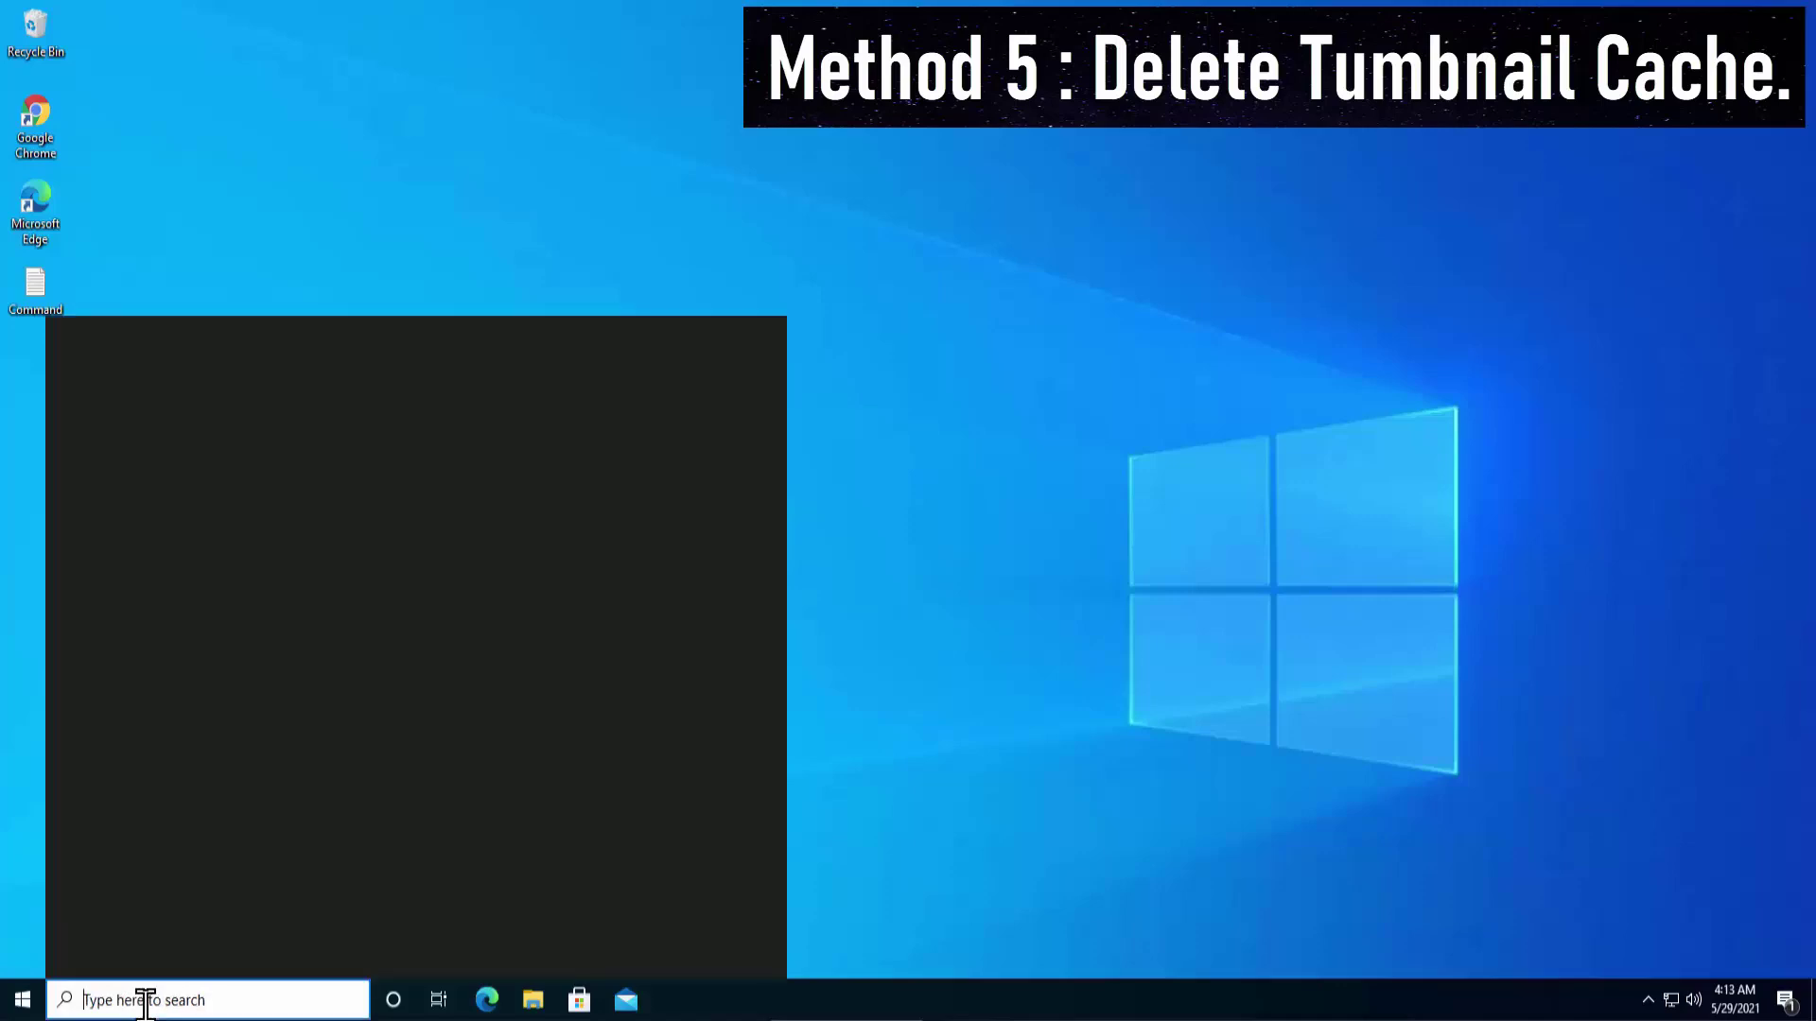
type("run")
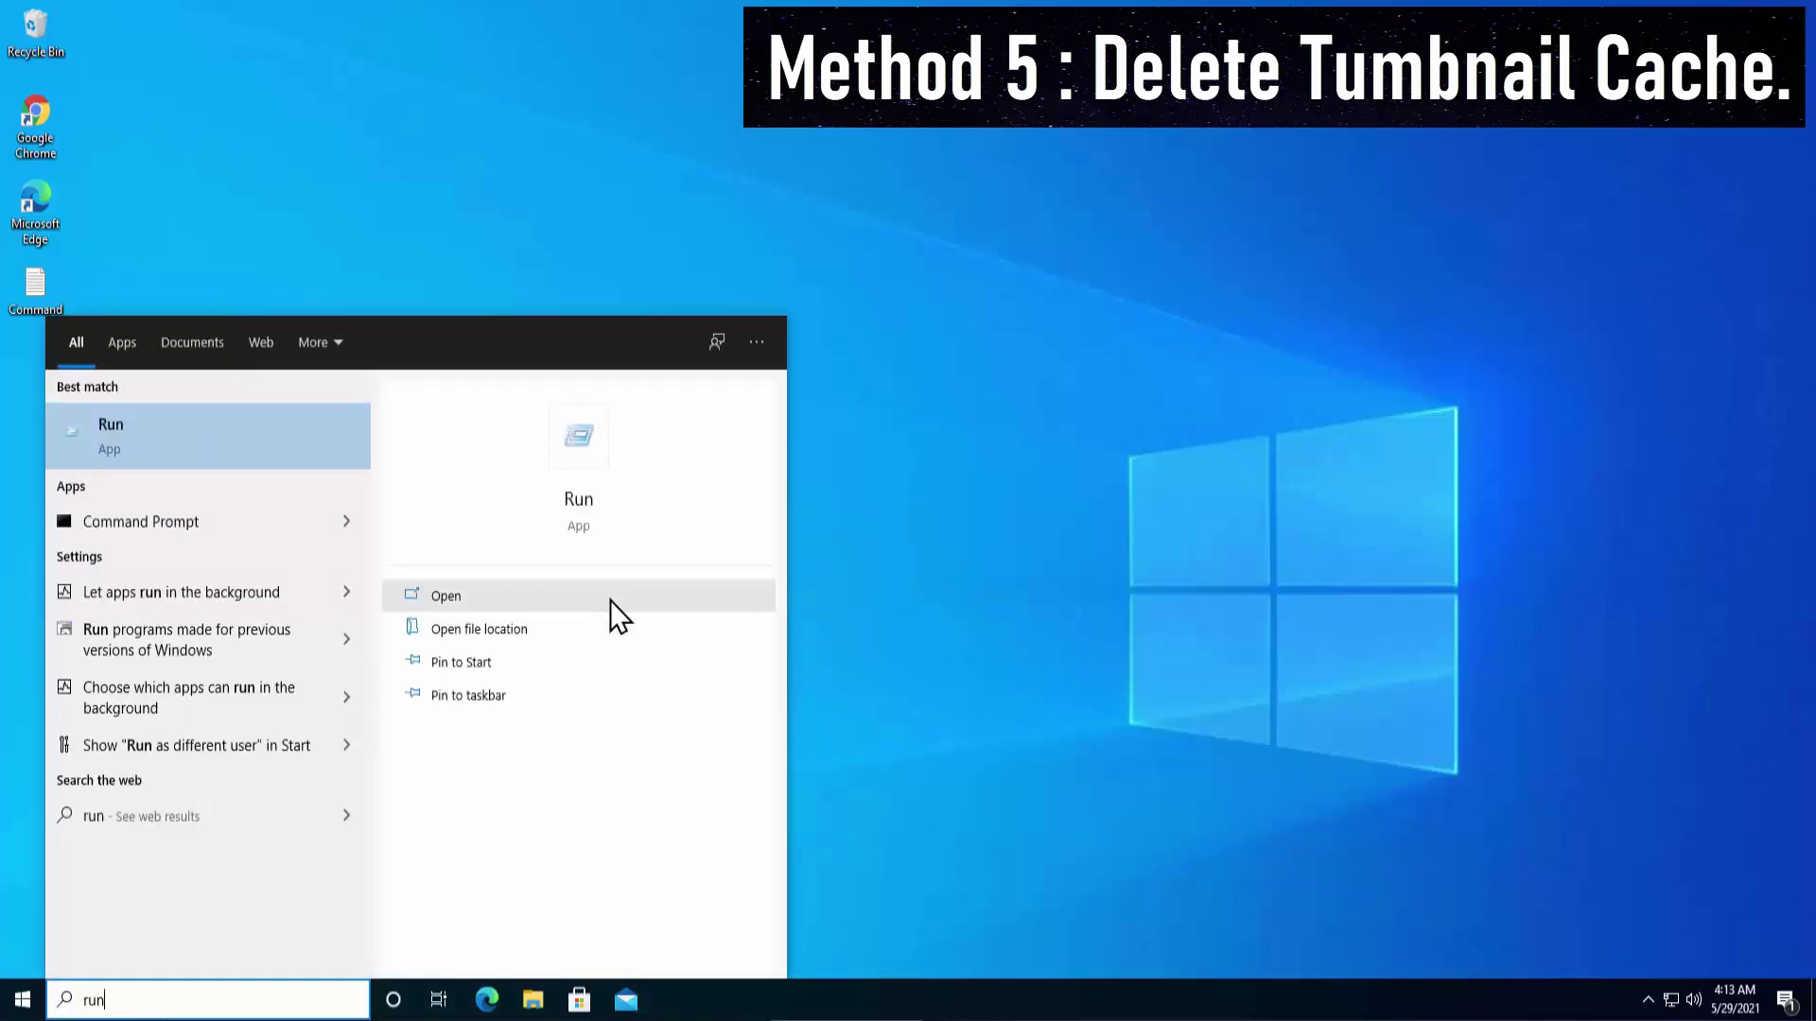
left_click(611, 593)
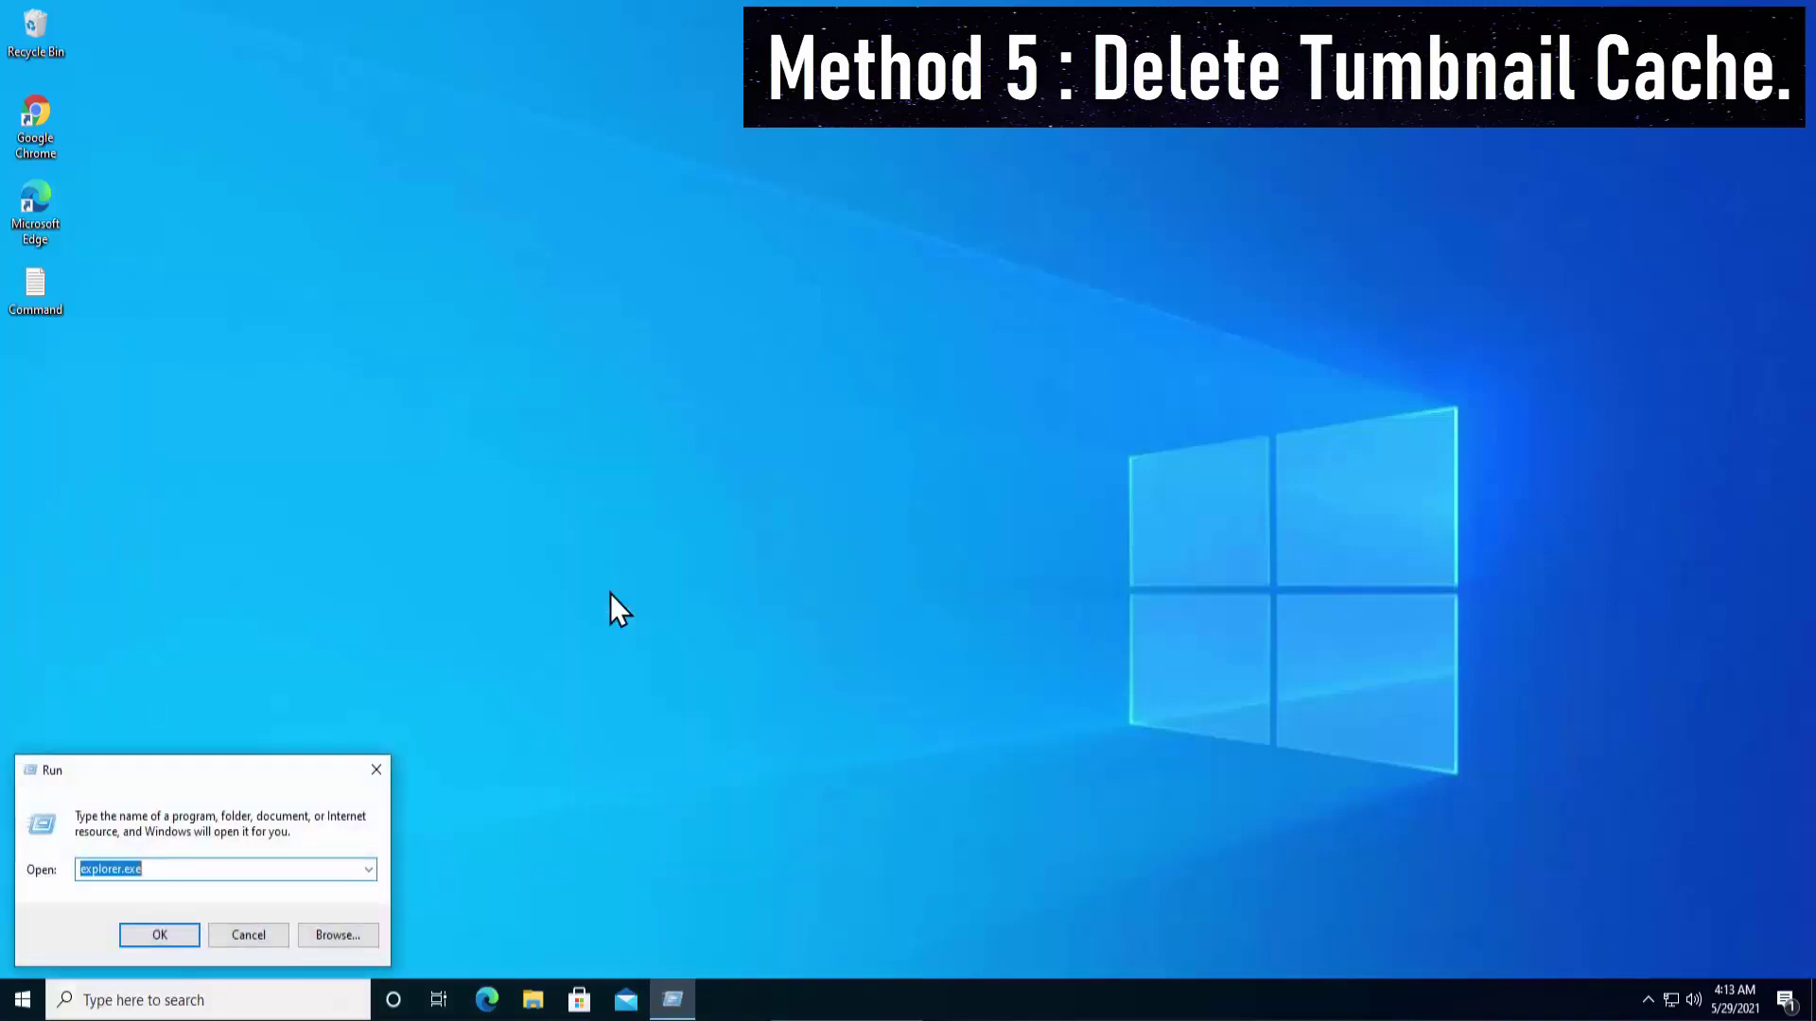
type("cleanmgr")
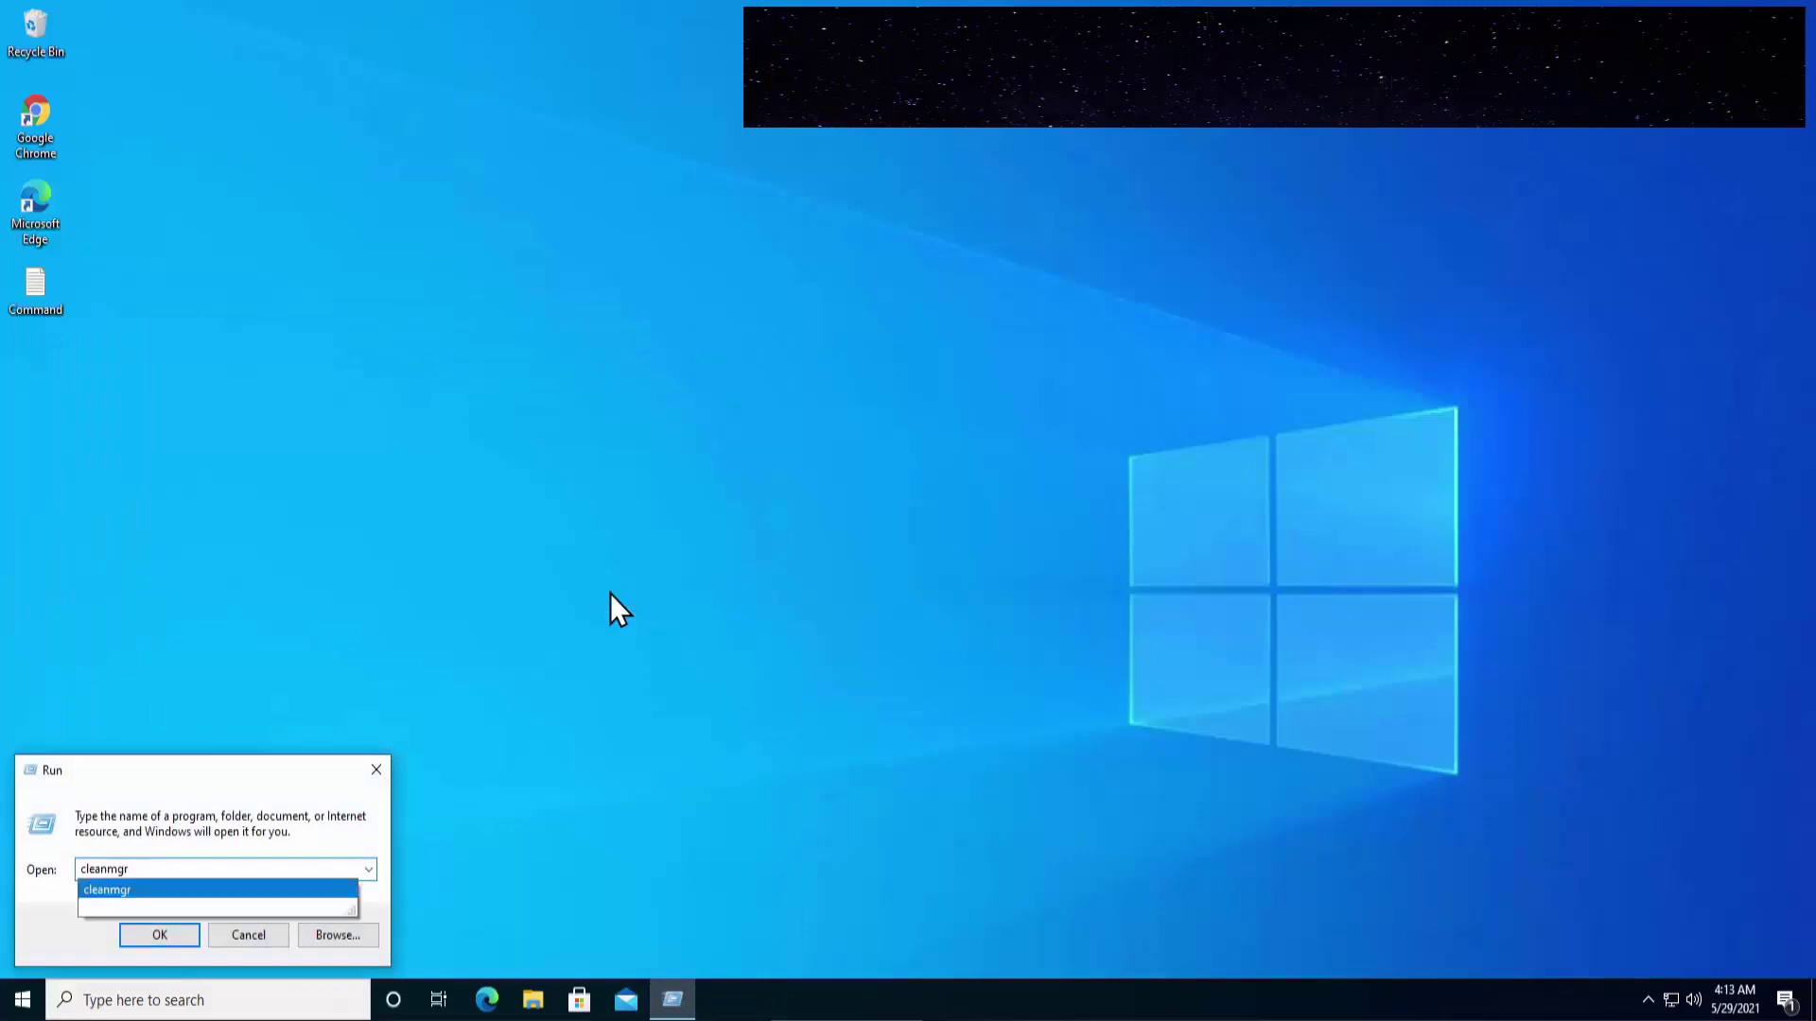
left_click(188, 938)
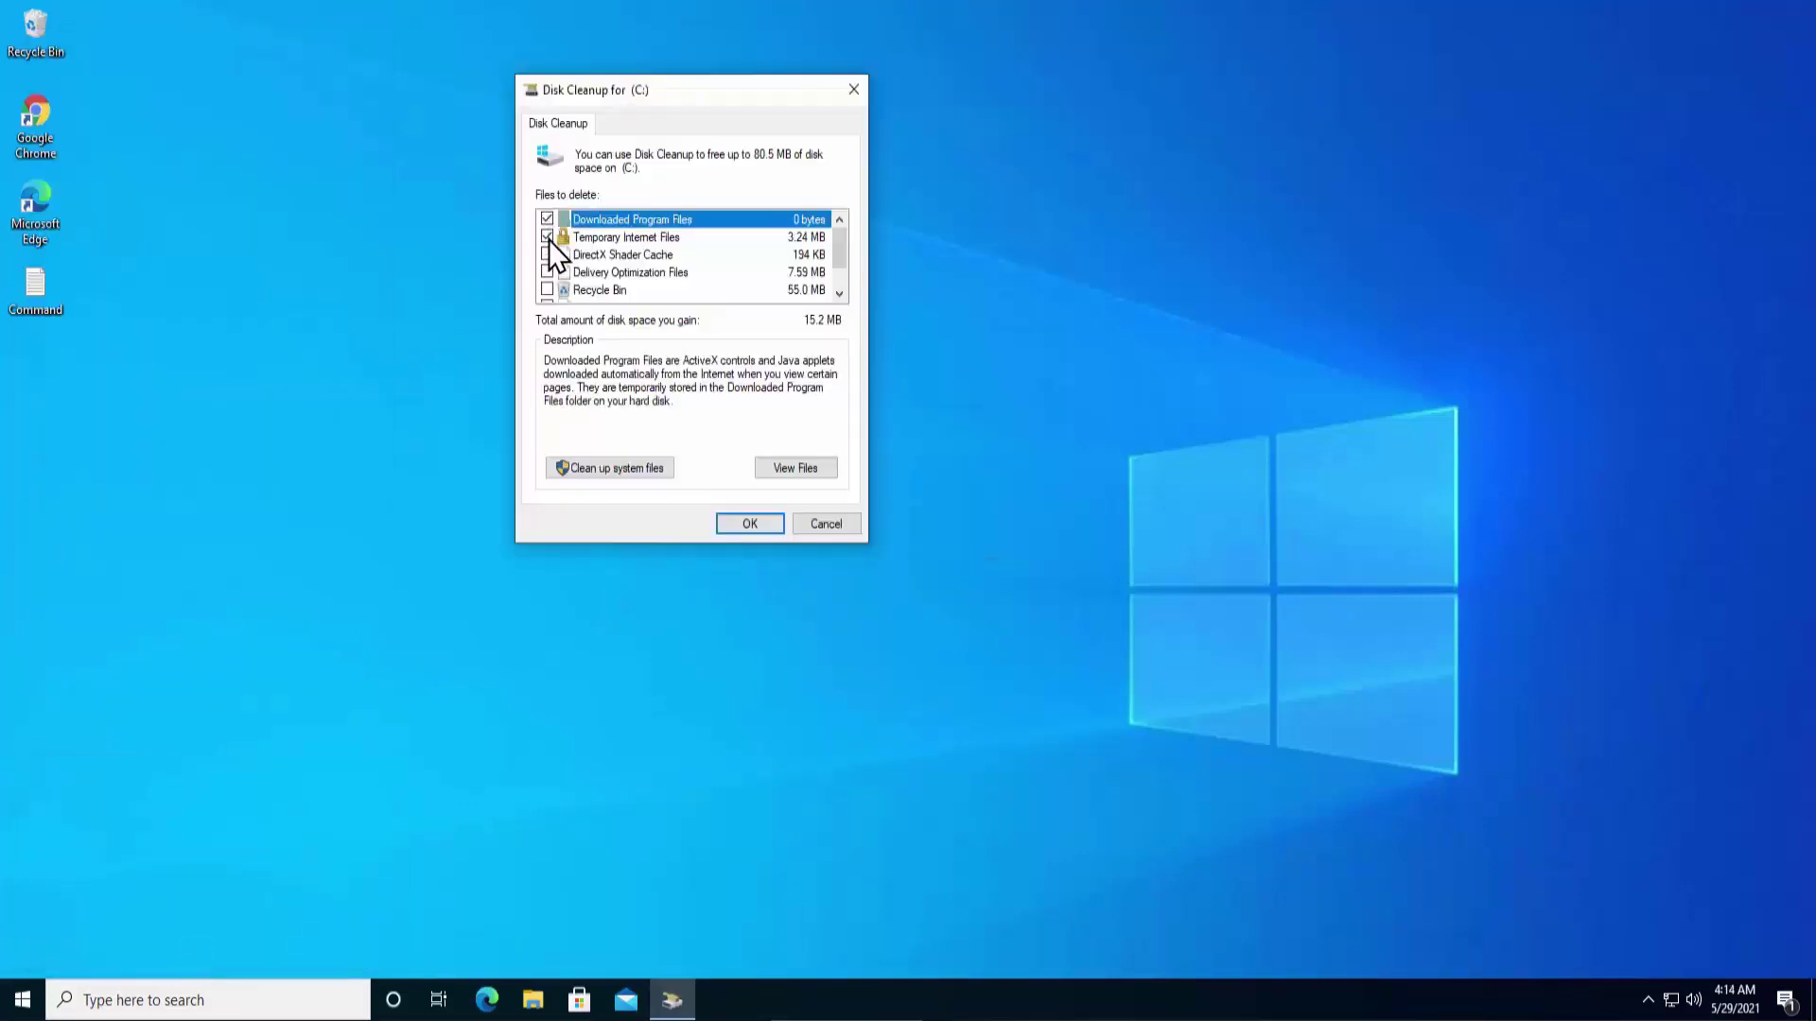
Exclude Downloaded Program Files and Temporary Internet Files from the files to delete in Disk Cleanup
left_click(545, 220)
left_click(547, 236)
left_click_drag(841, 239, 838, 295)
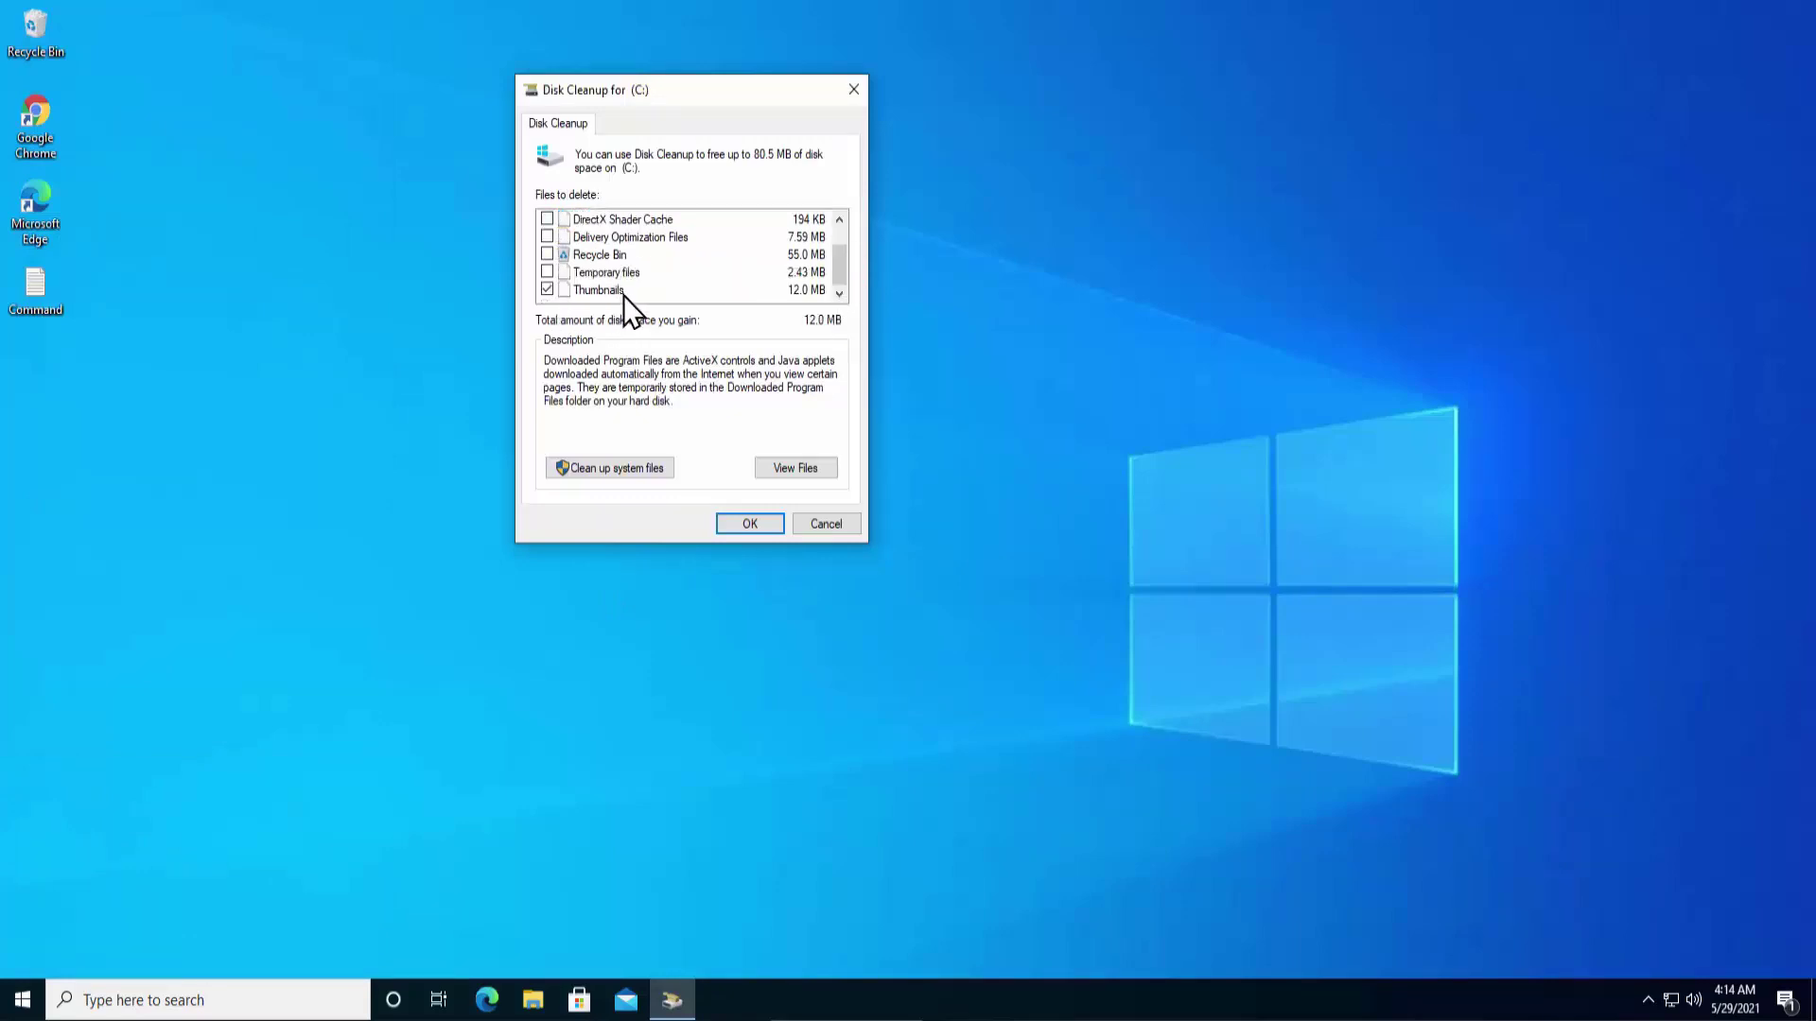
Permanently delete the selected thumbnail files from drive C: with Disk Cleanup and confirm the deletion
left_click(768, 529)
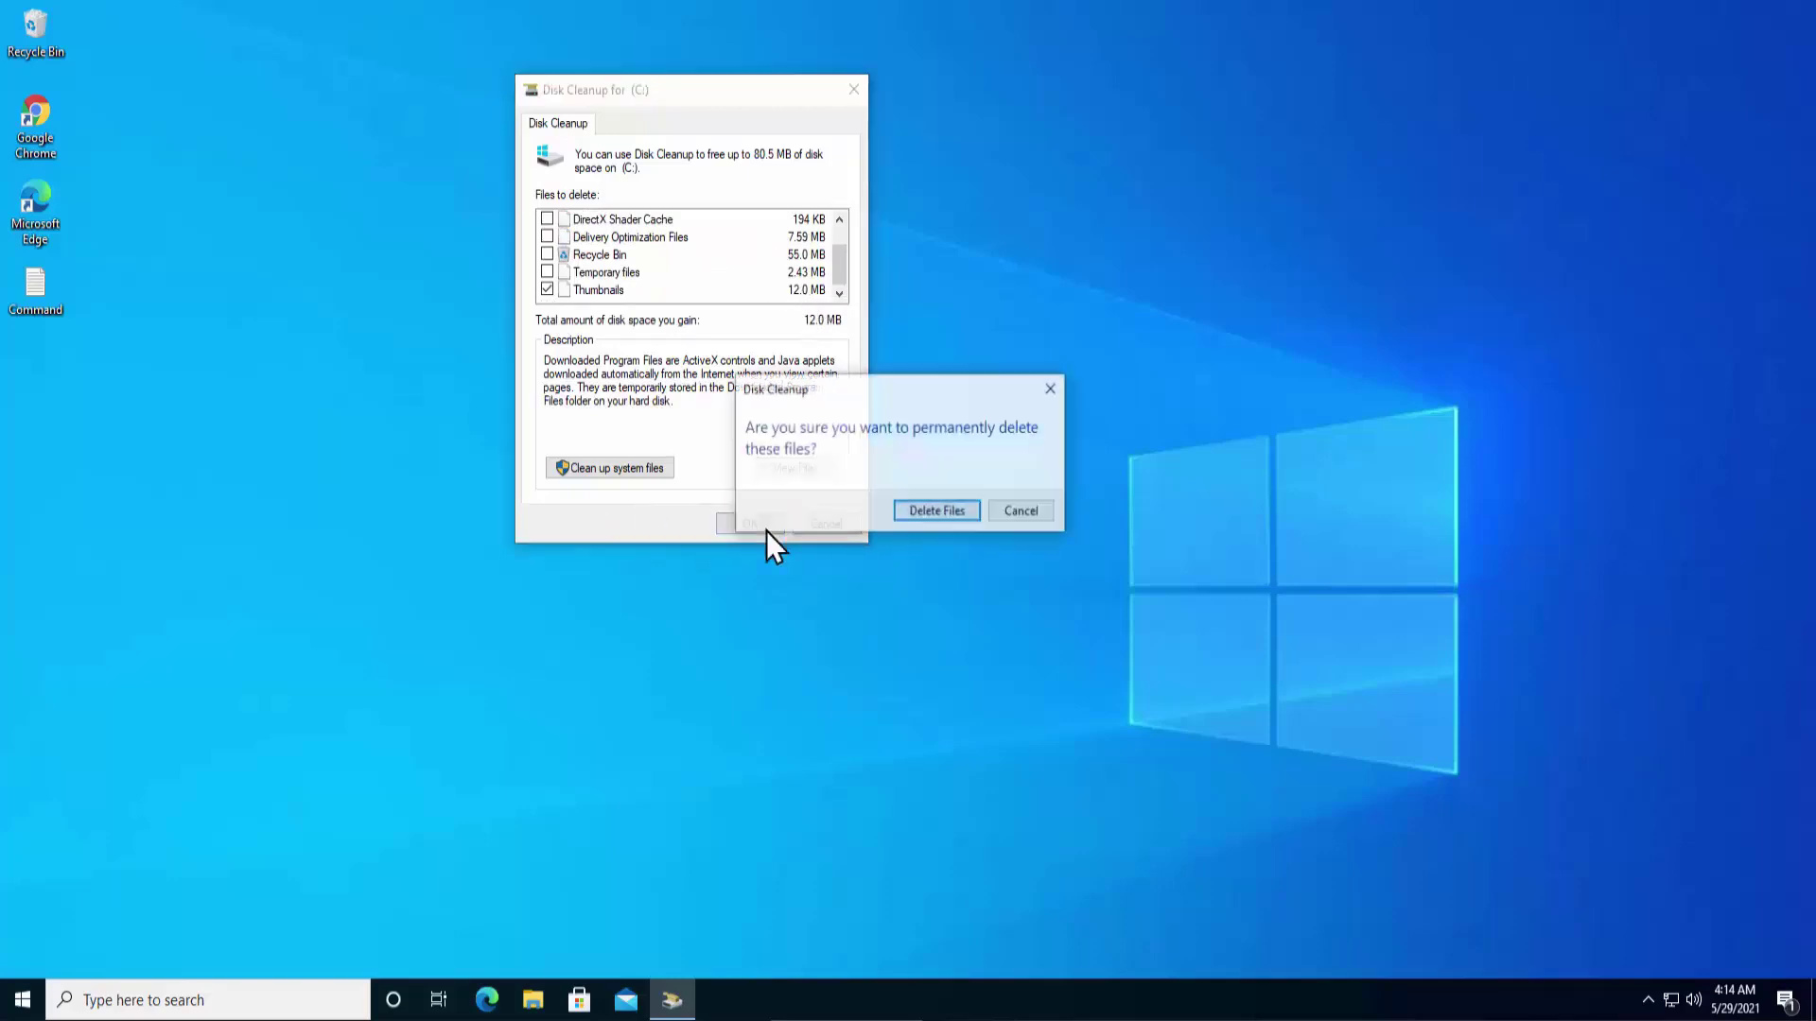
left_click(937, 511)
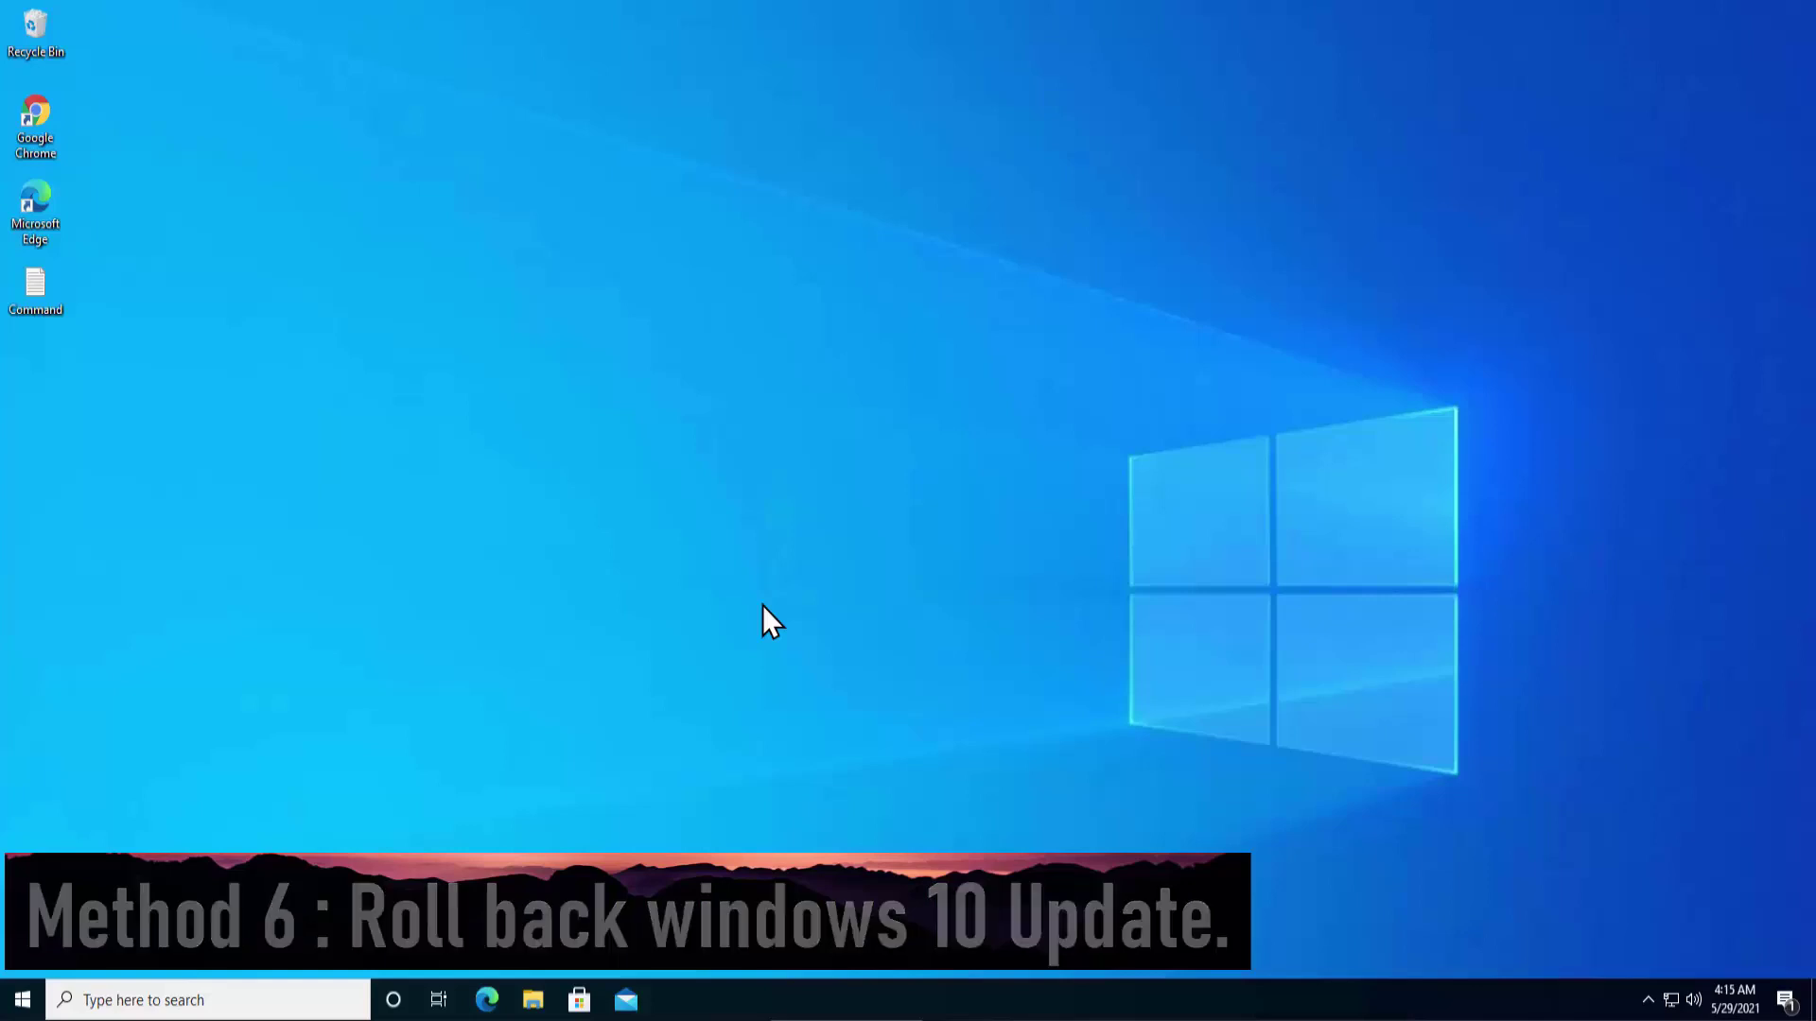
Open the Recovery page of the Update & Security settings, examine its recovery options, and close Settings
left_click(22, 1000)
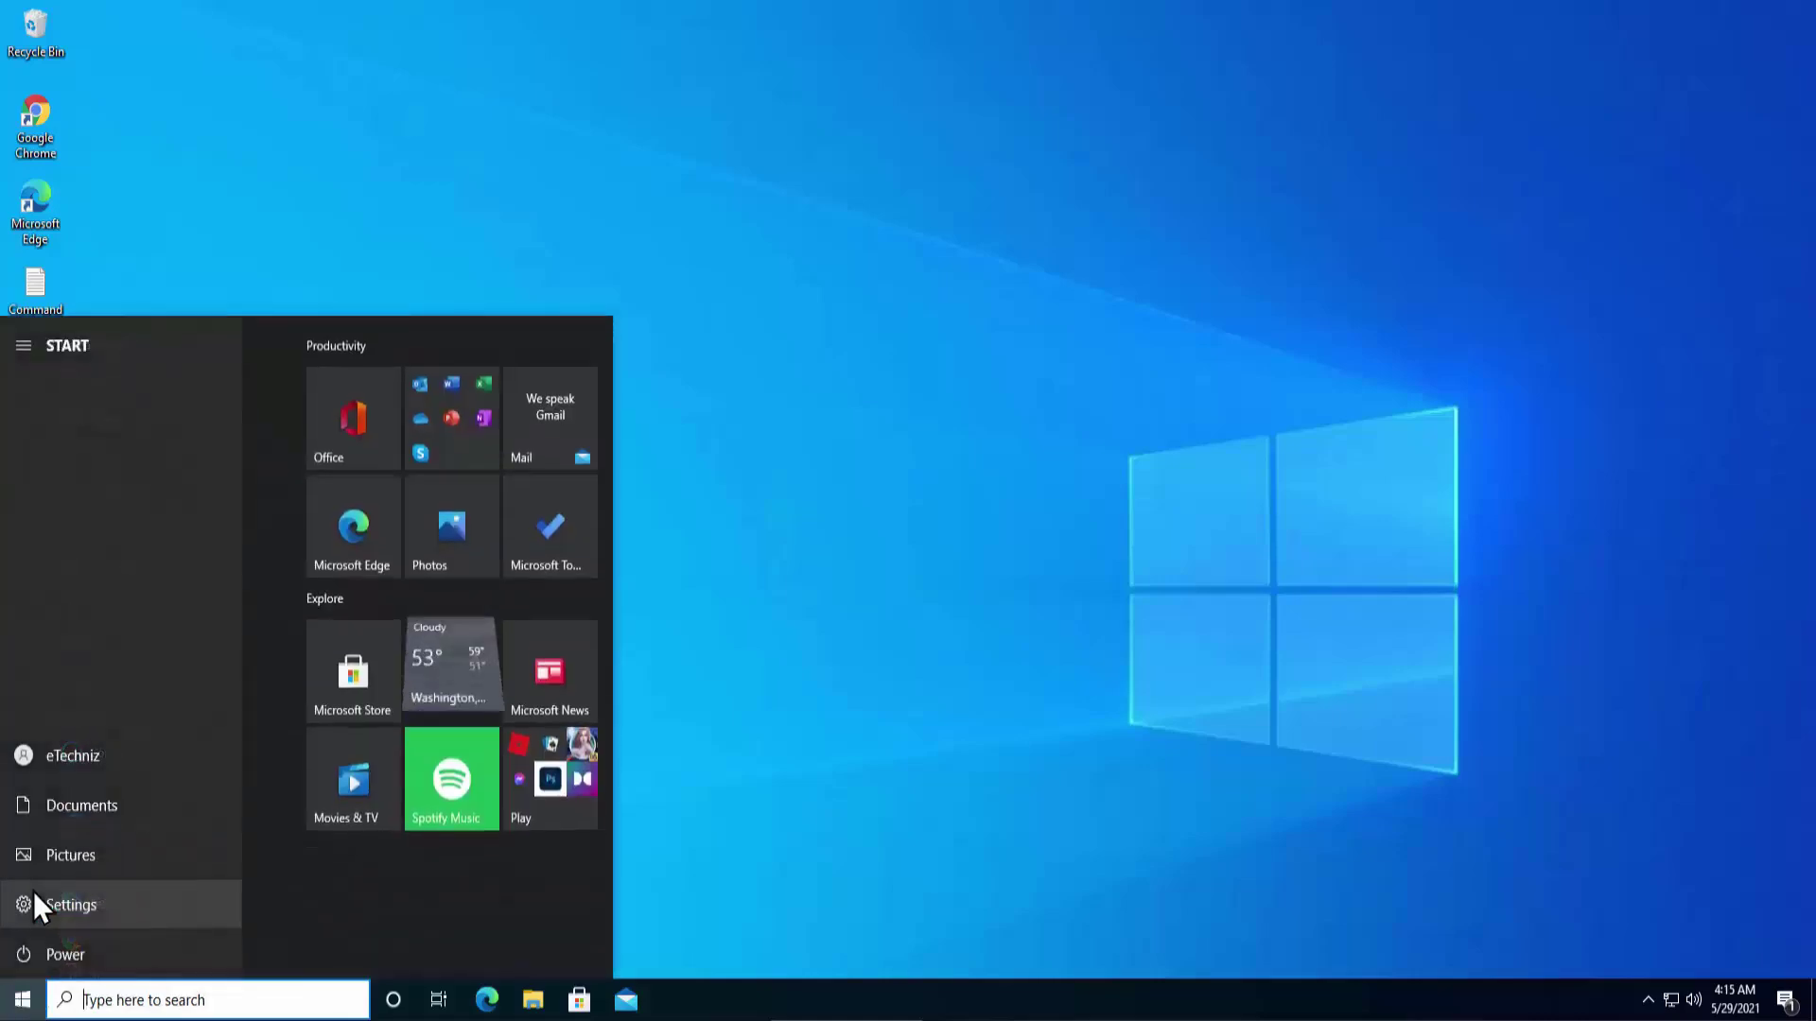
left_click(34, 906)
scroll(1258, 453, "down", 2)
scroll(1254, 466, "down", 2)
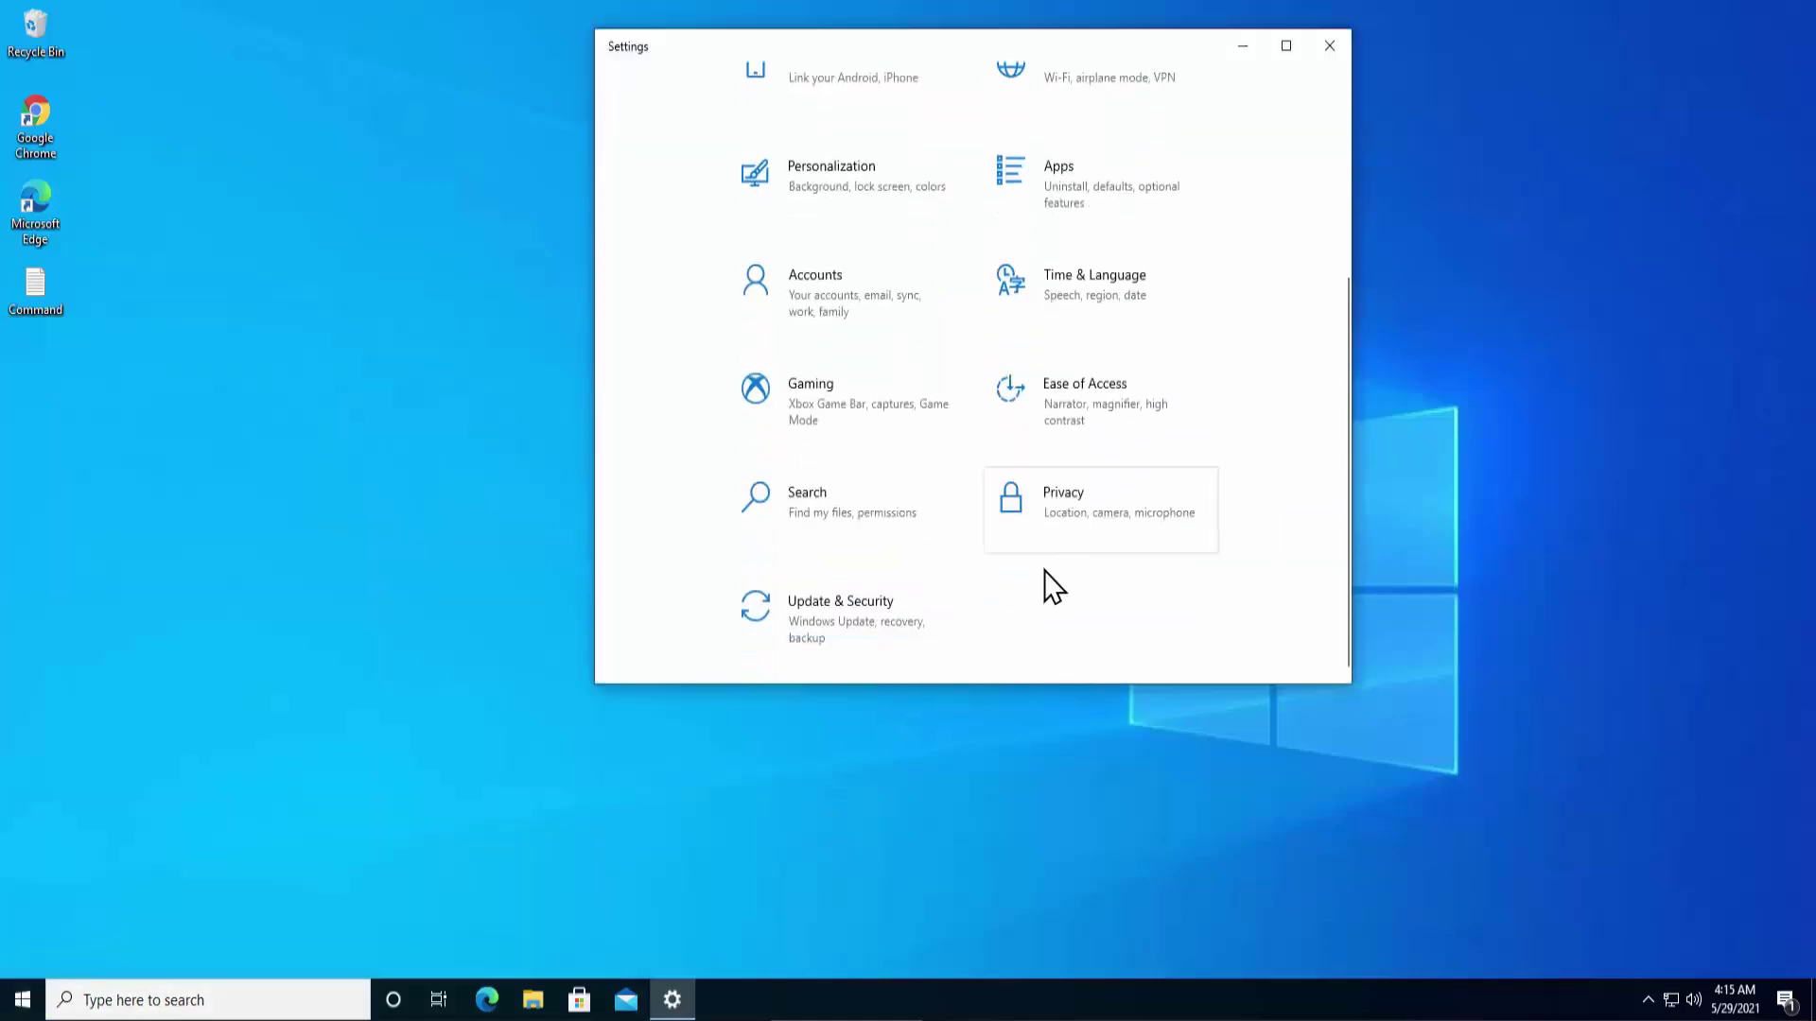
left_click(866, 625)
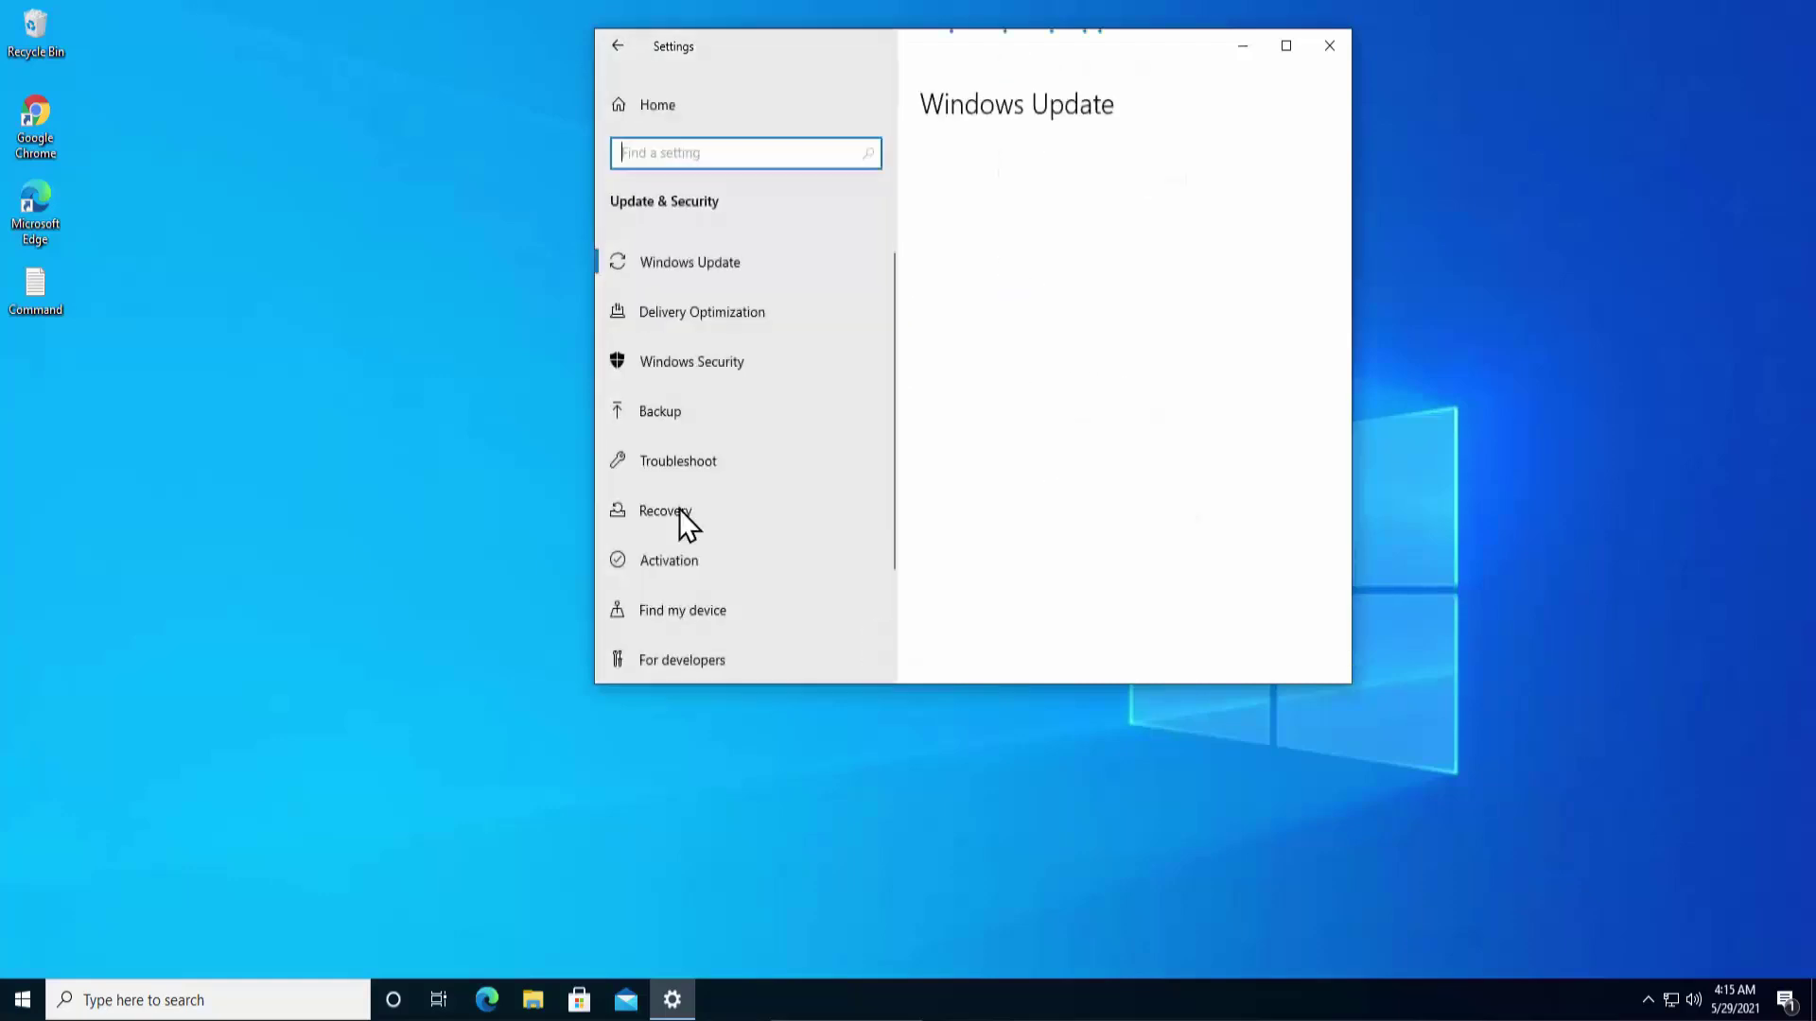
left_click(673, 515)
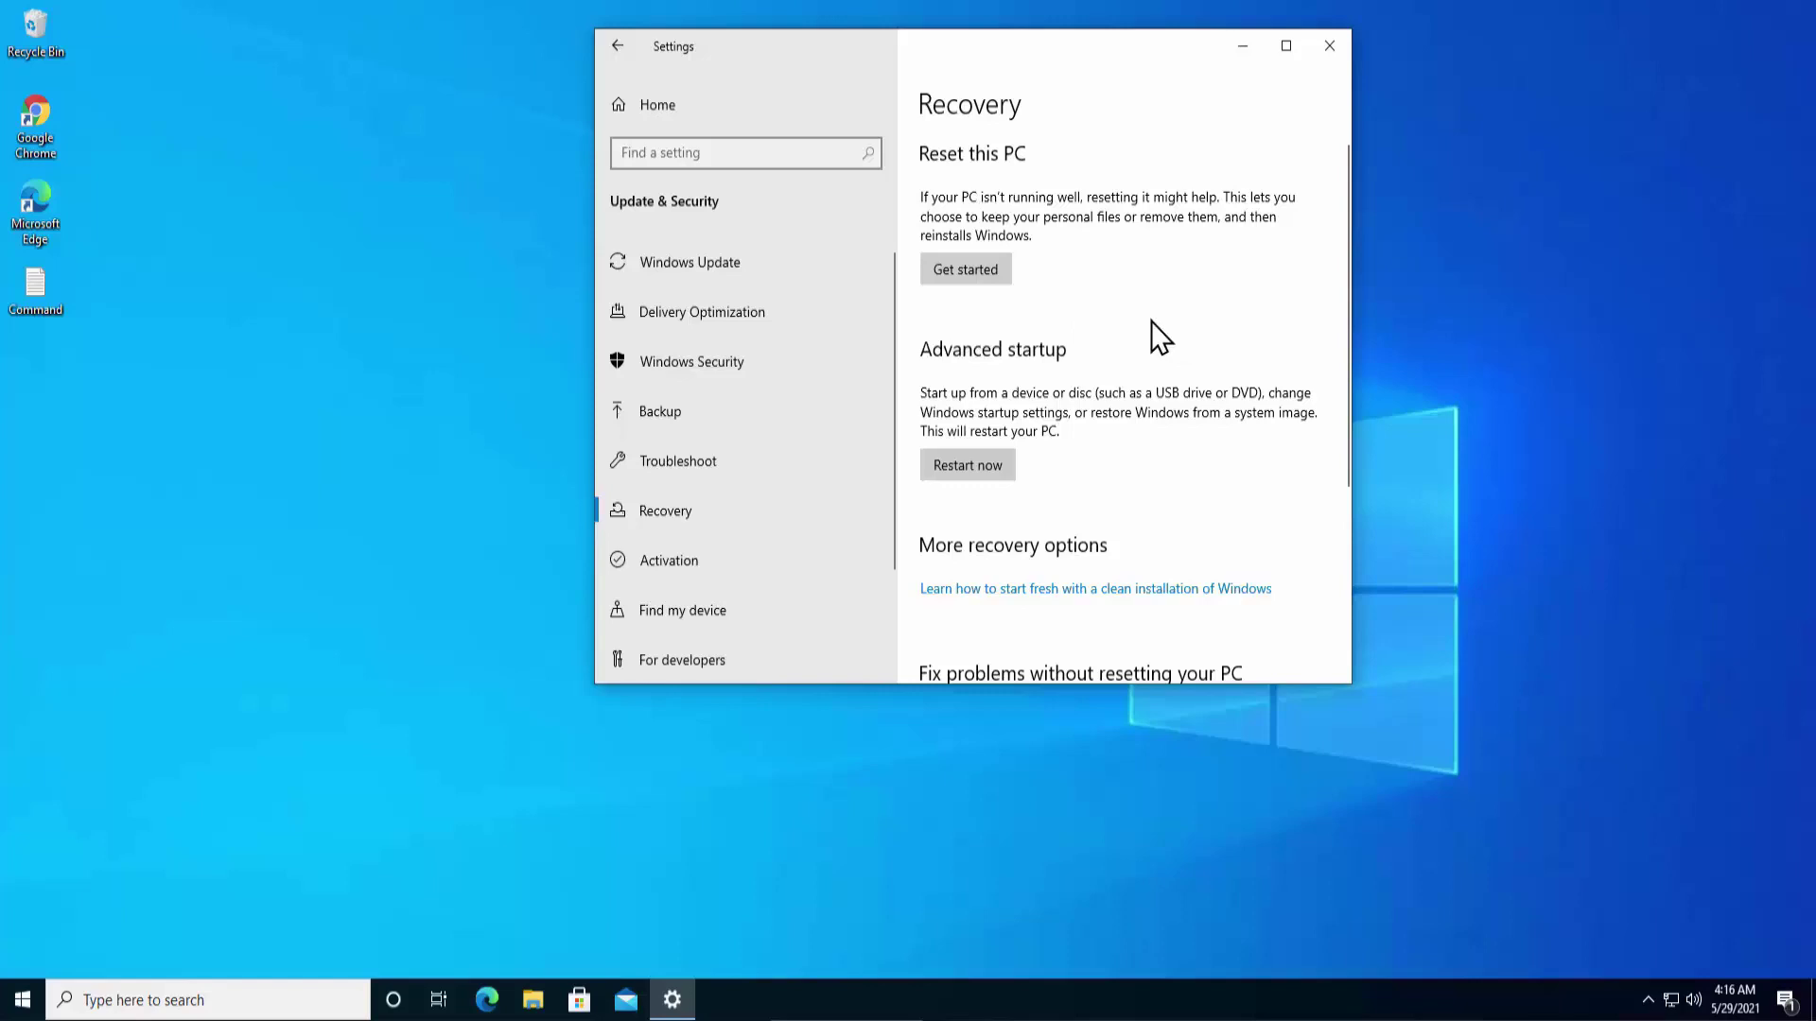
left_click(1330, 47)
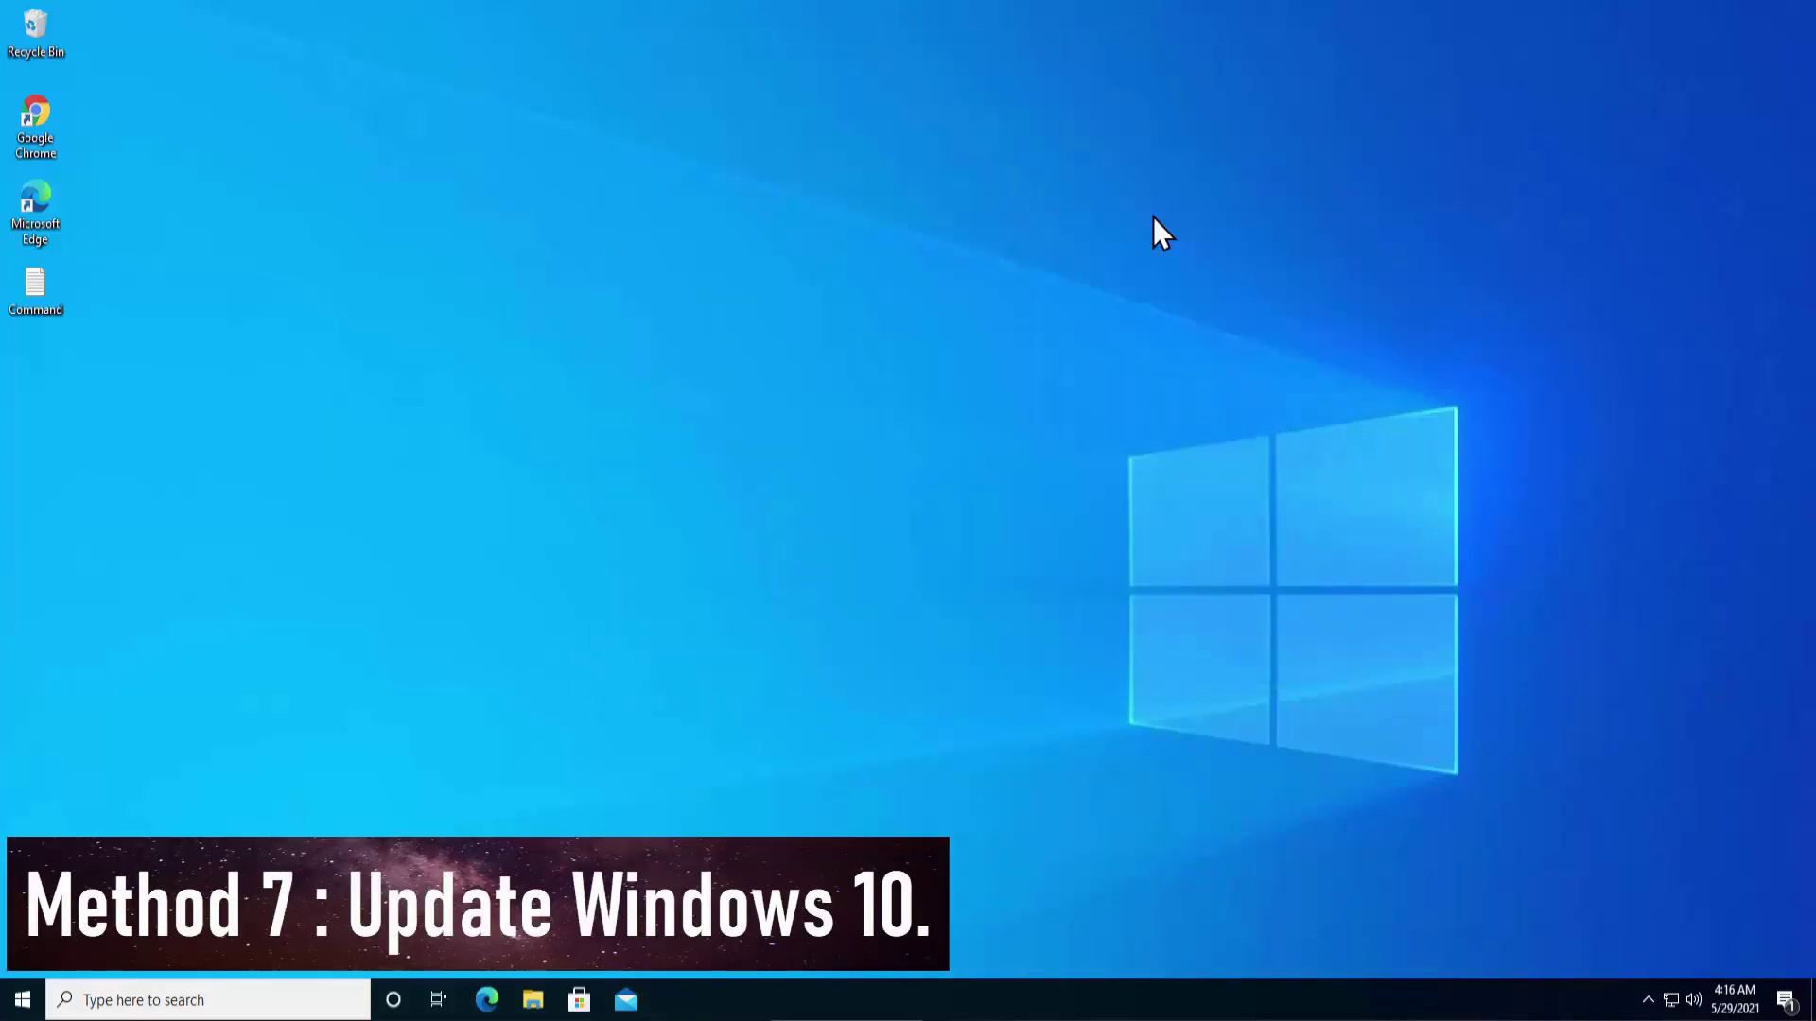
Open the Windows Update page in Settings, examine the option to check for updates, and close the window
left_click(14, 1007)
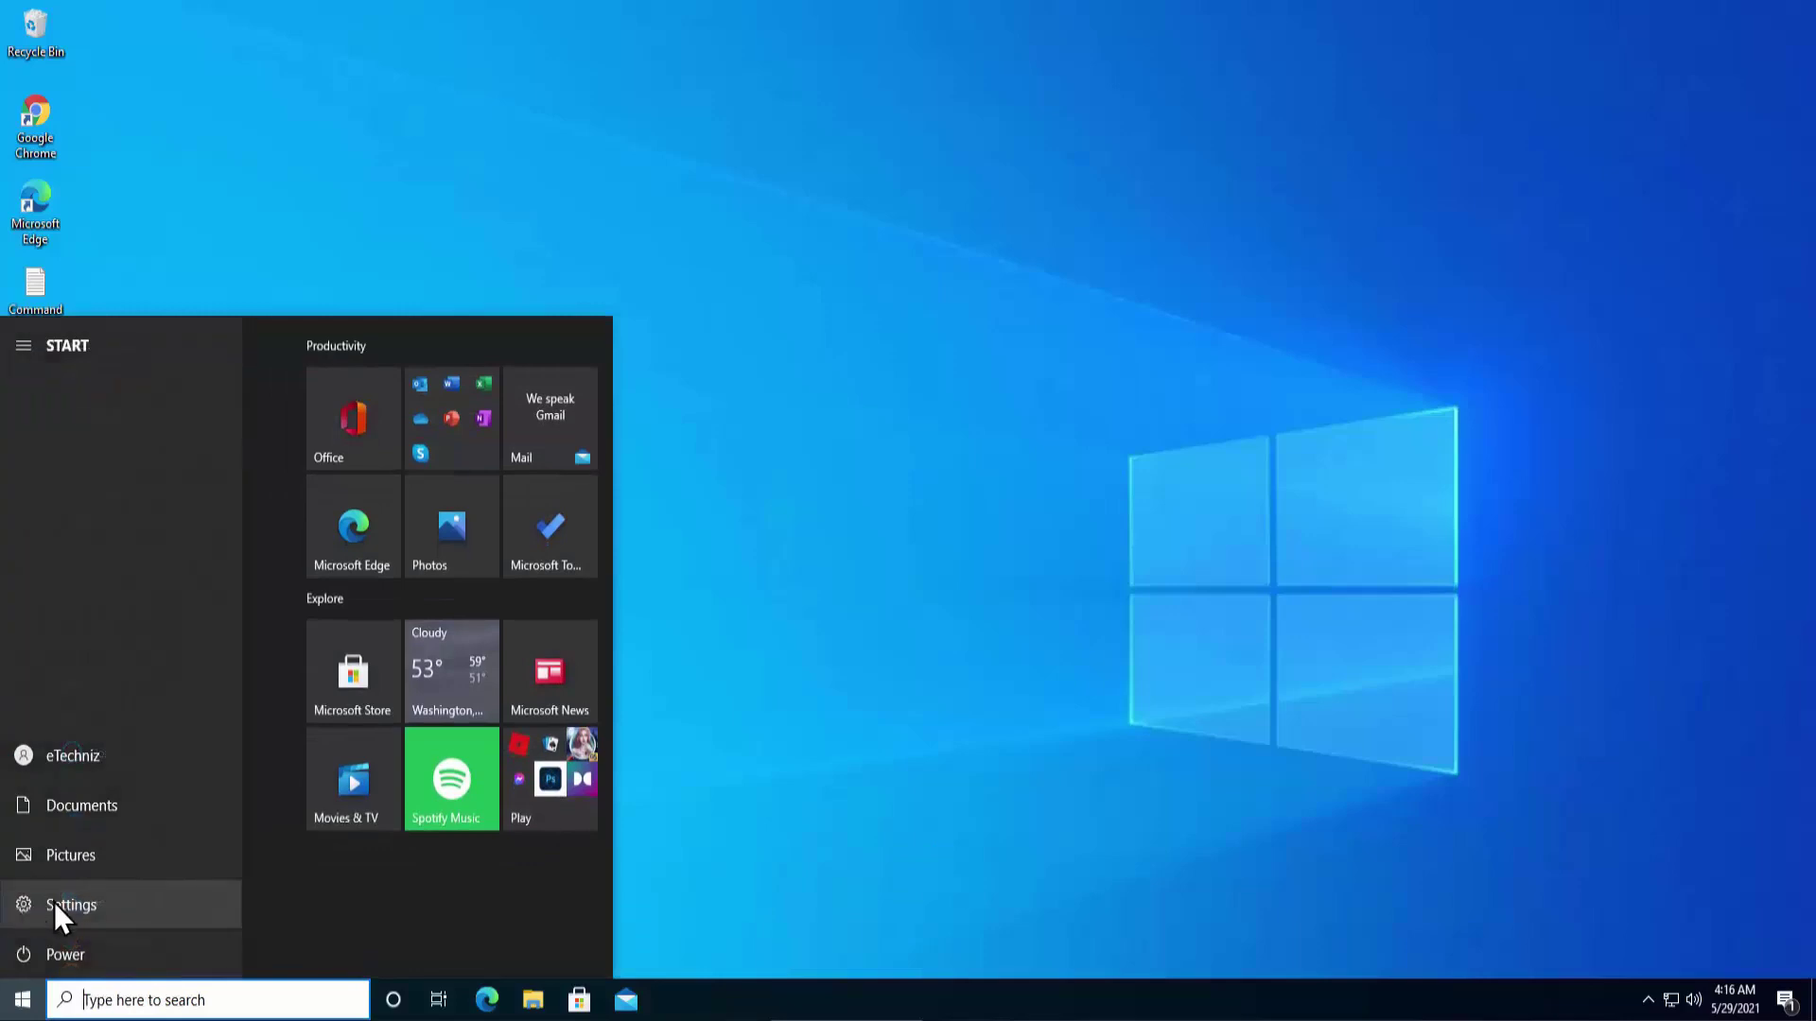
left_click(58, 906)
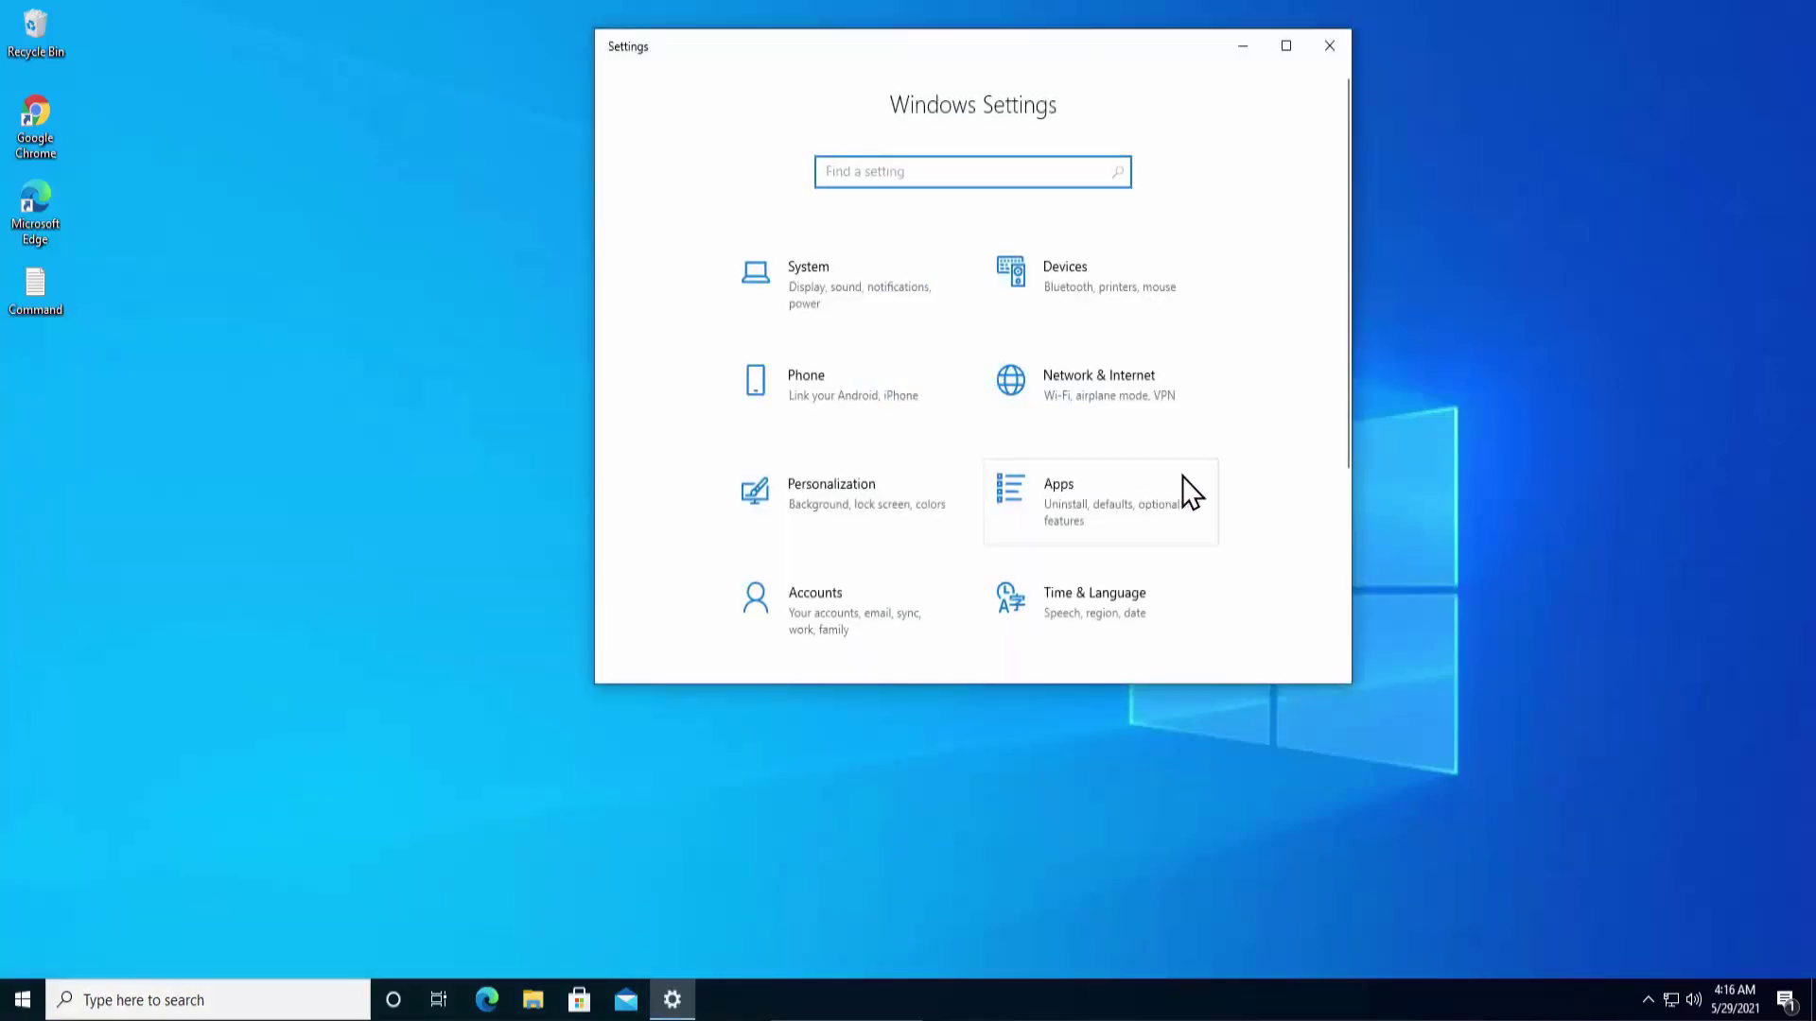
scroll(1231, 475, "down", 3)
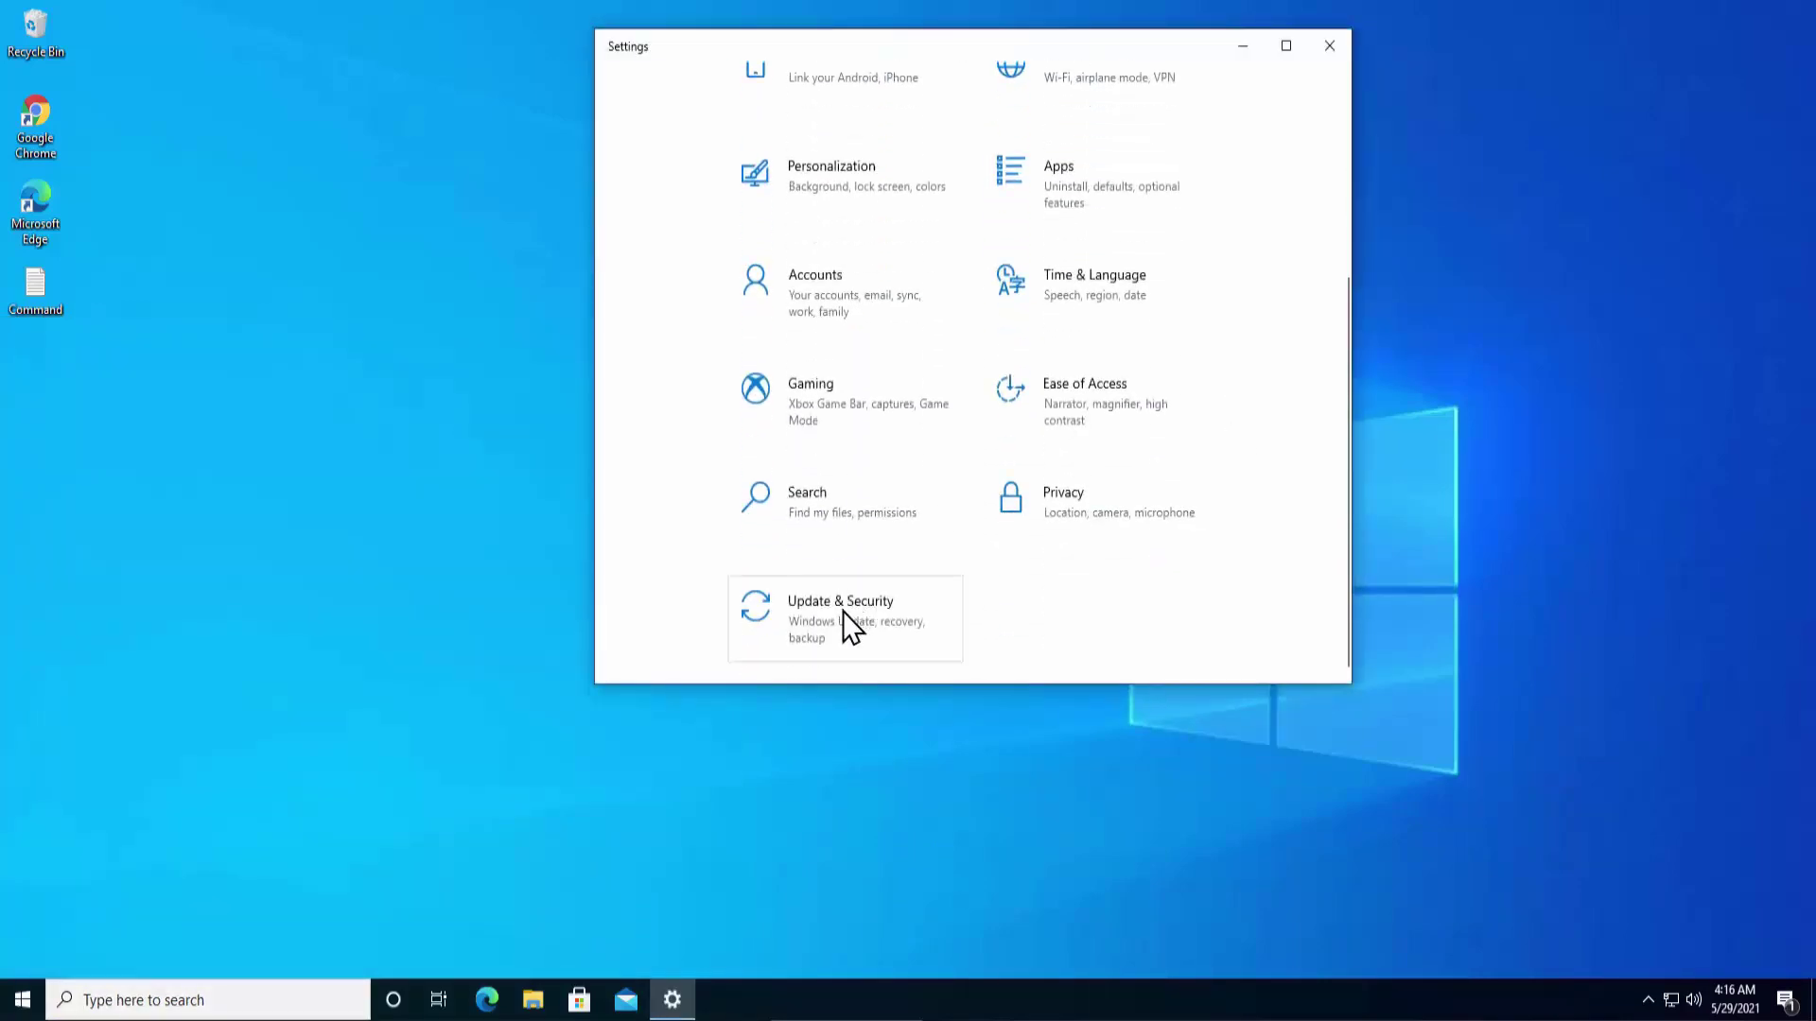
left_click(843, 612)
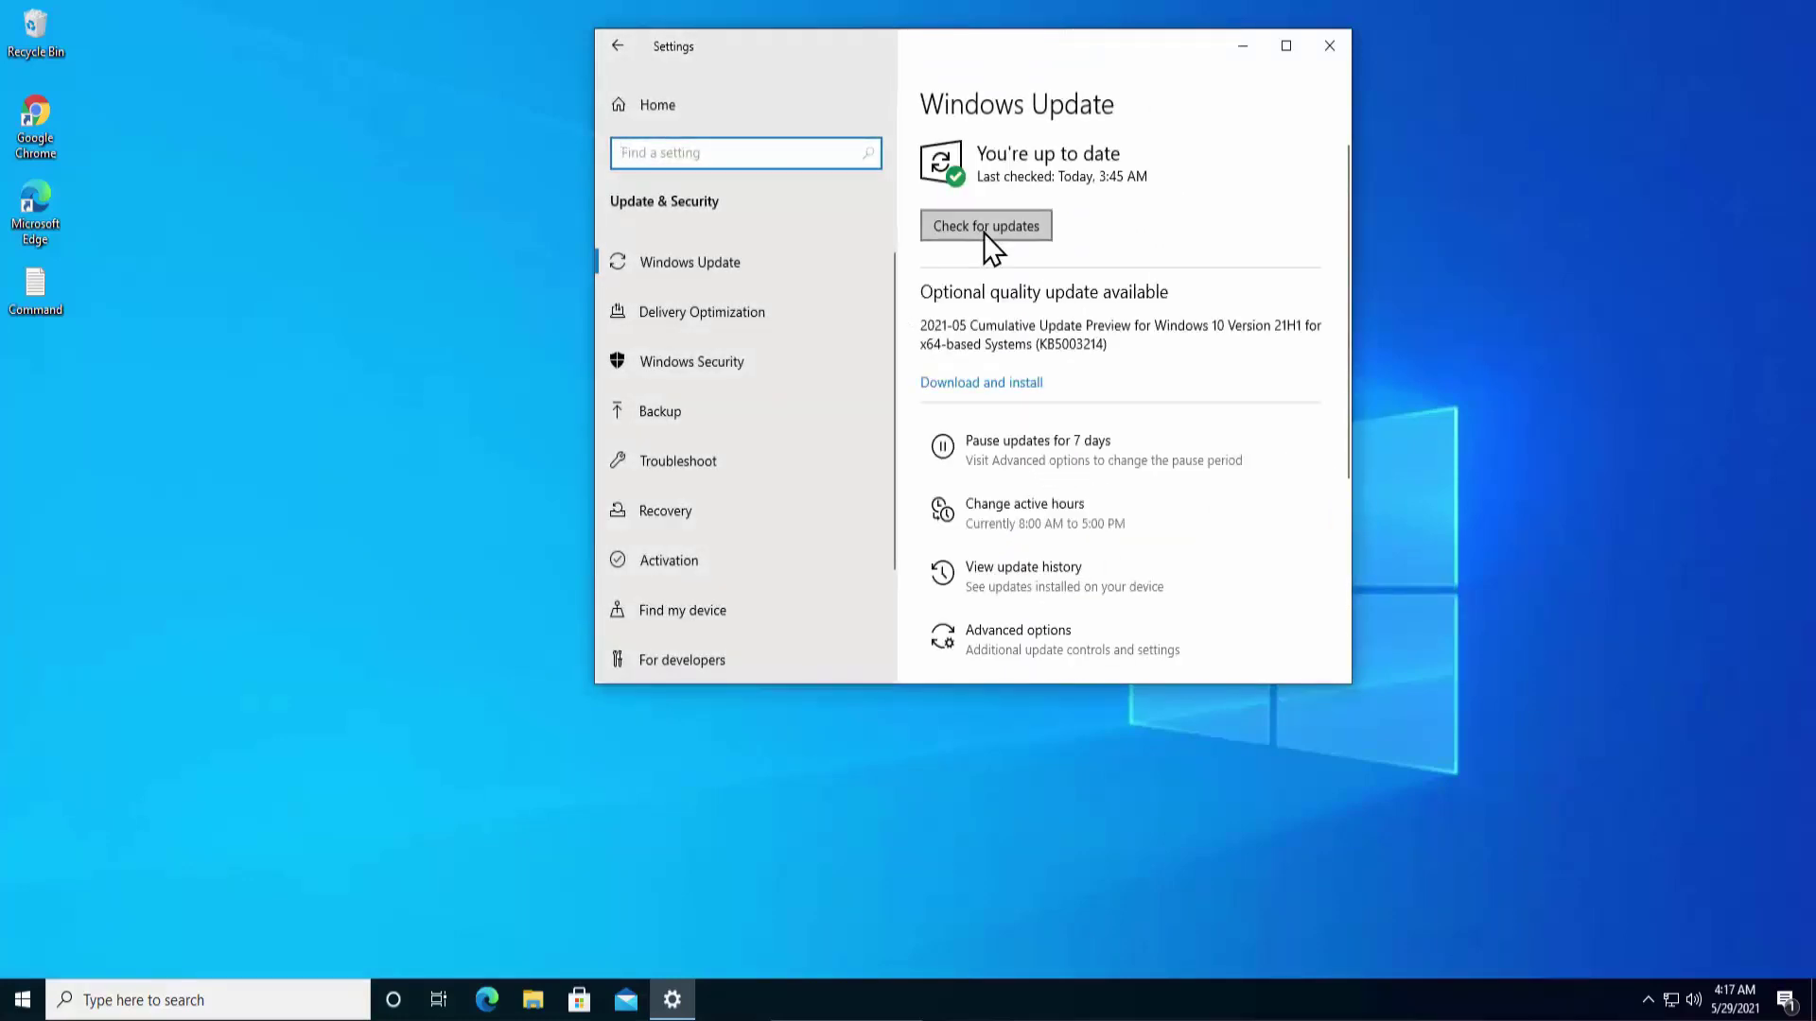
left_click(1339, 47)
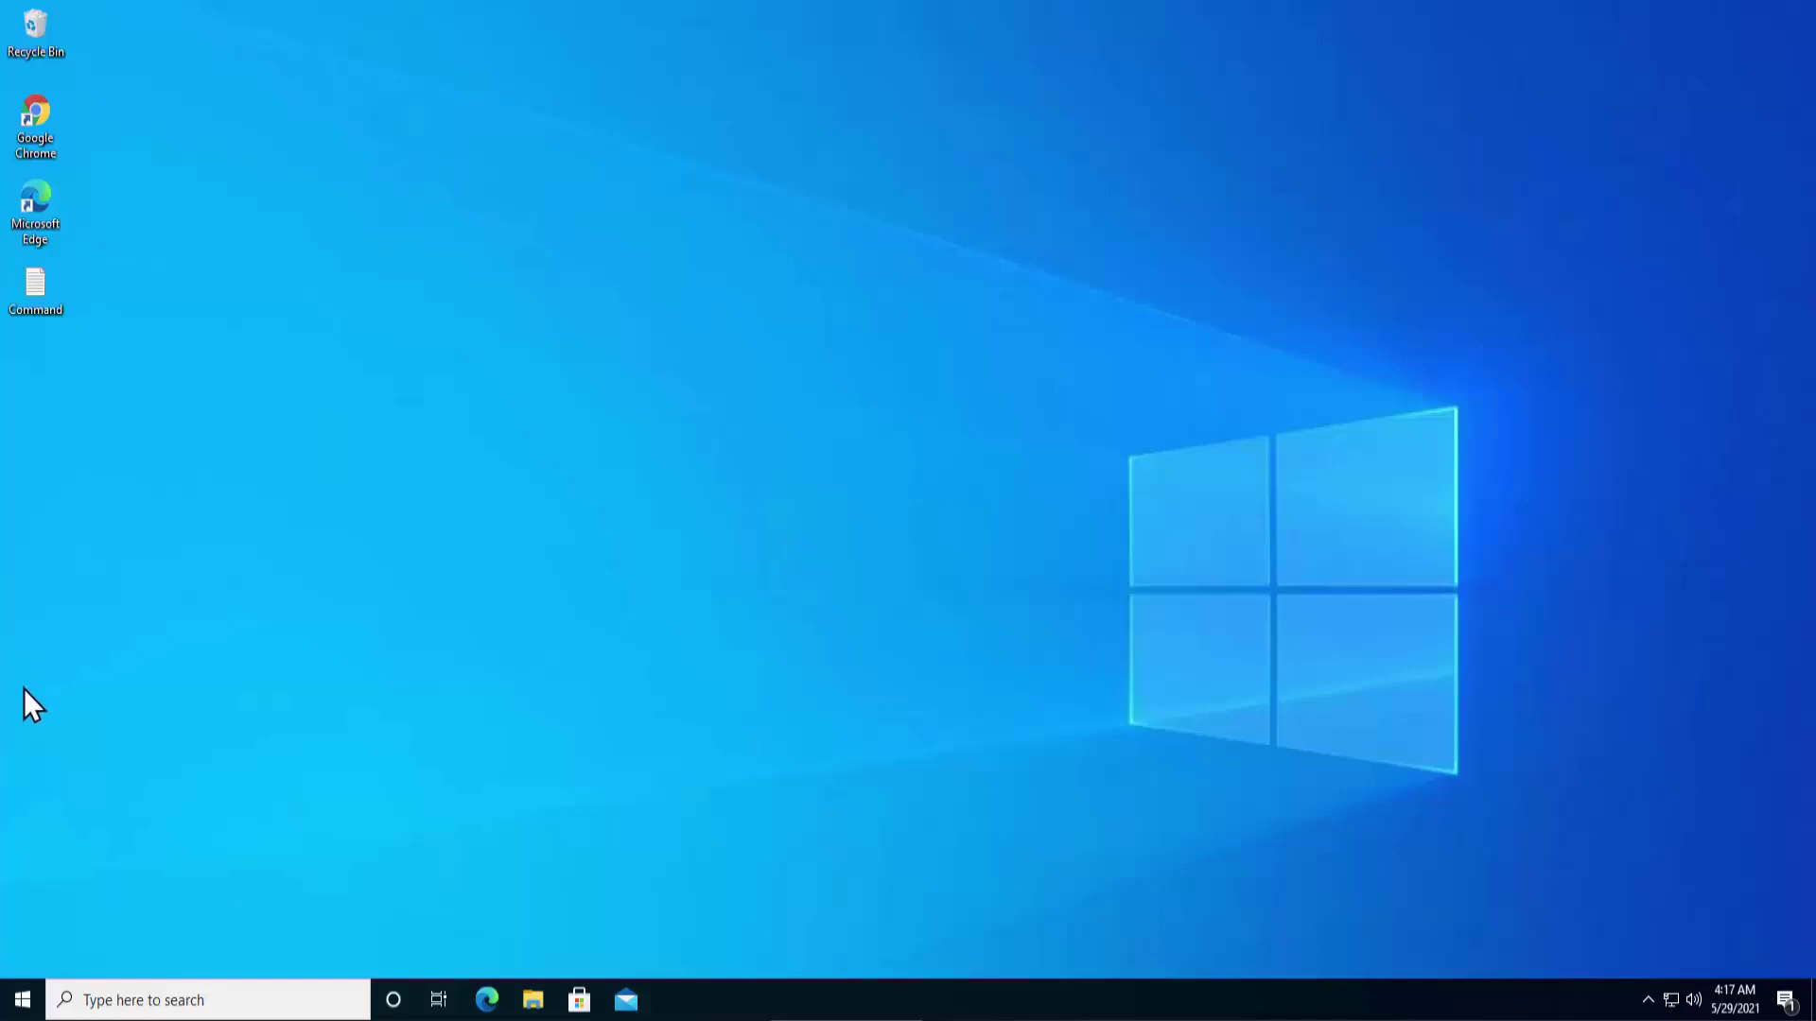
Examine the option to reset to the Microsoft recommended defaults in the Default apps settings, and close Settings
left_click(33, 1006)
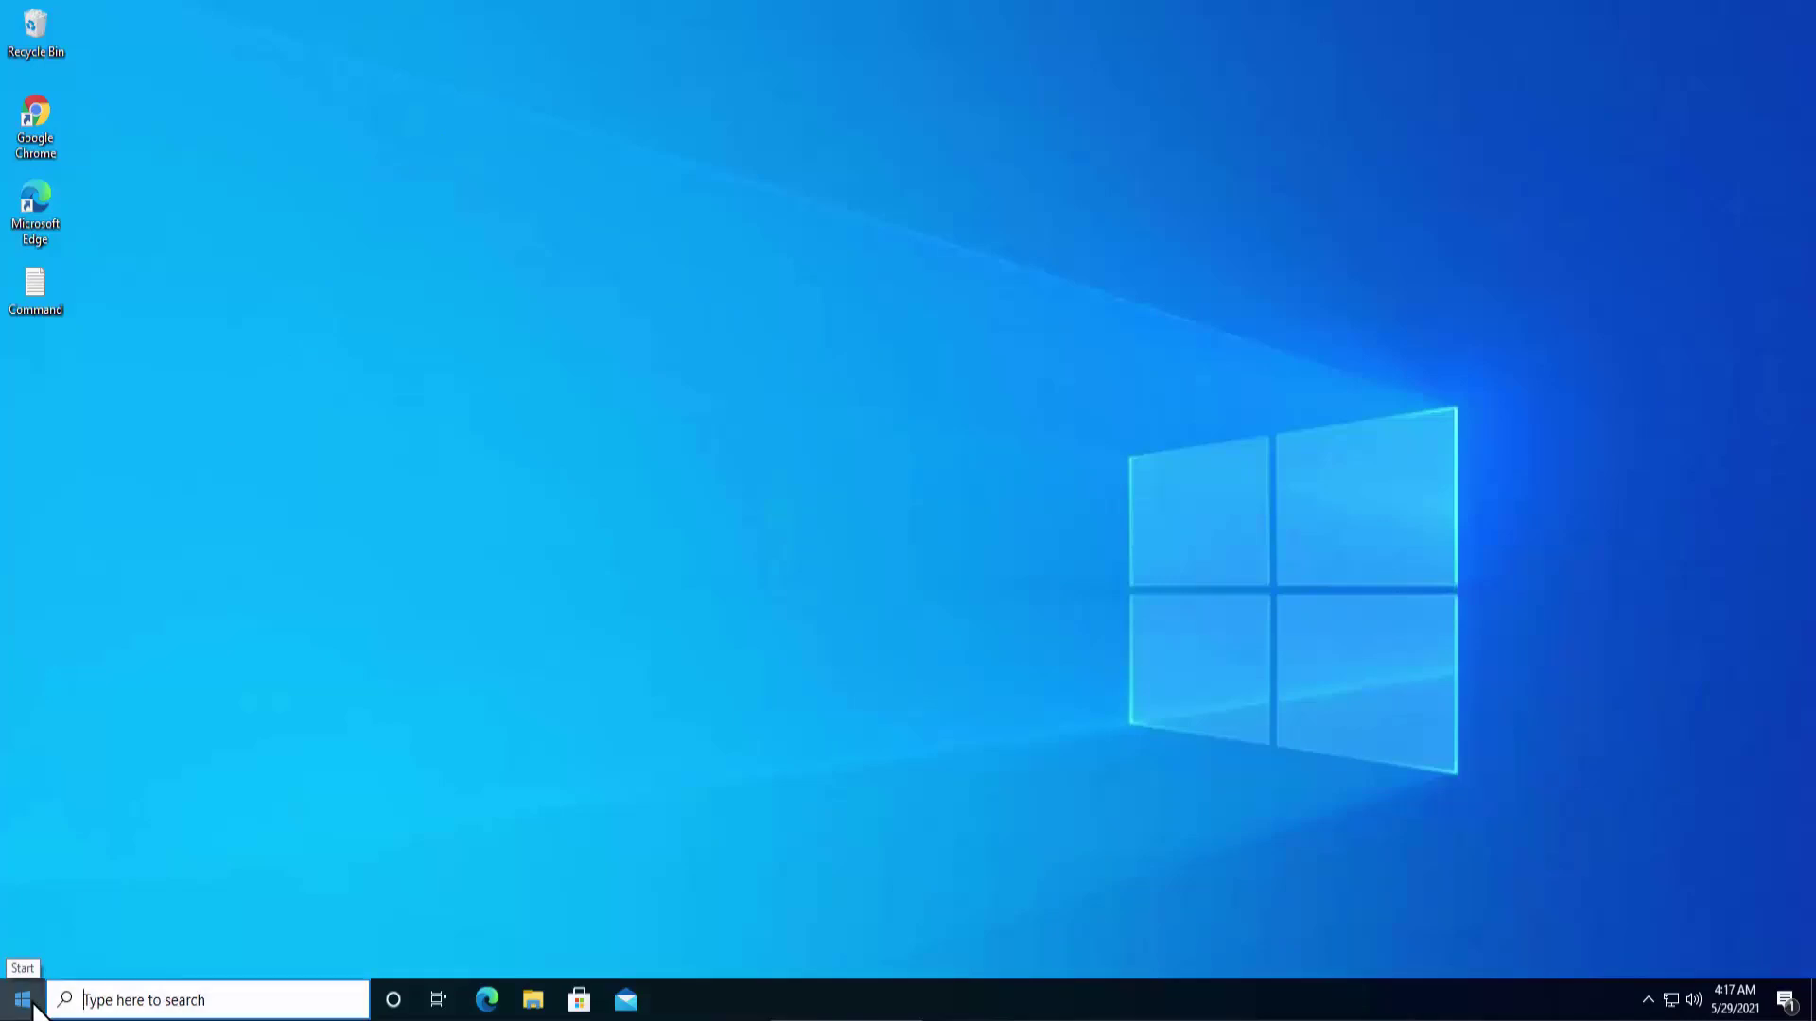
left_click(49, 907)
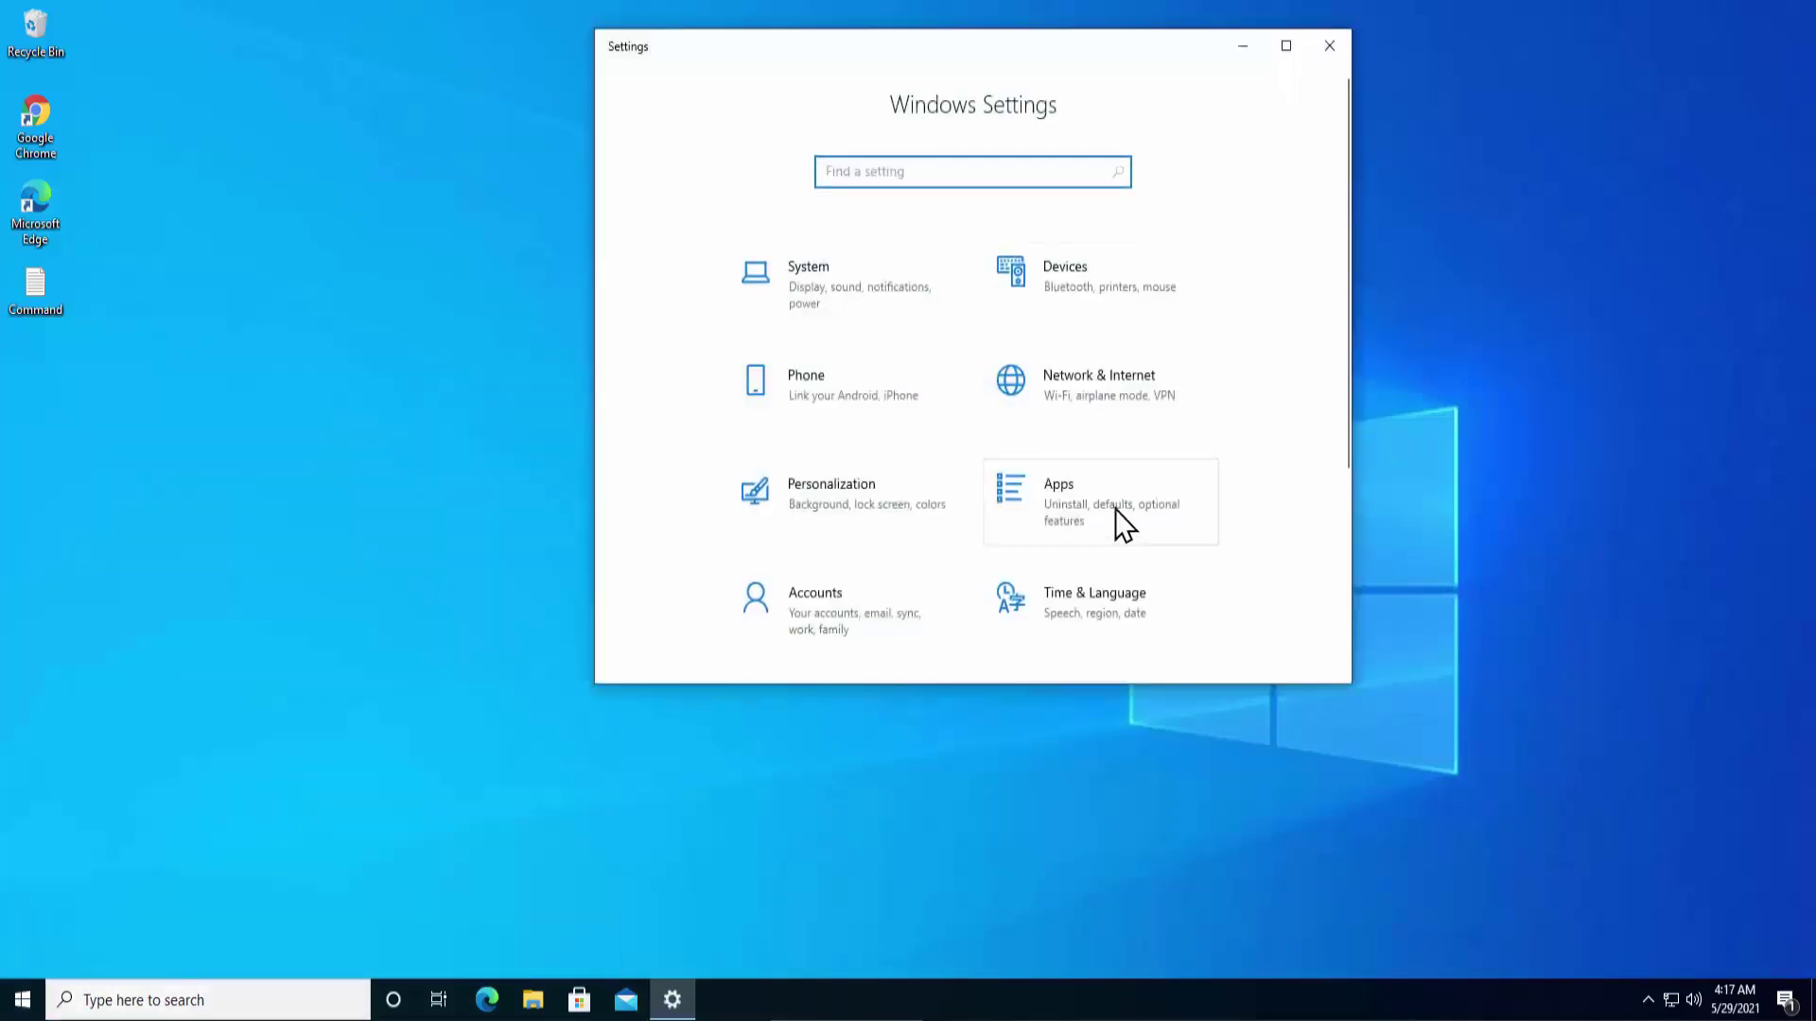
left_click(1116, 512)
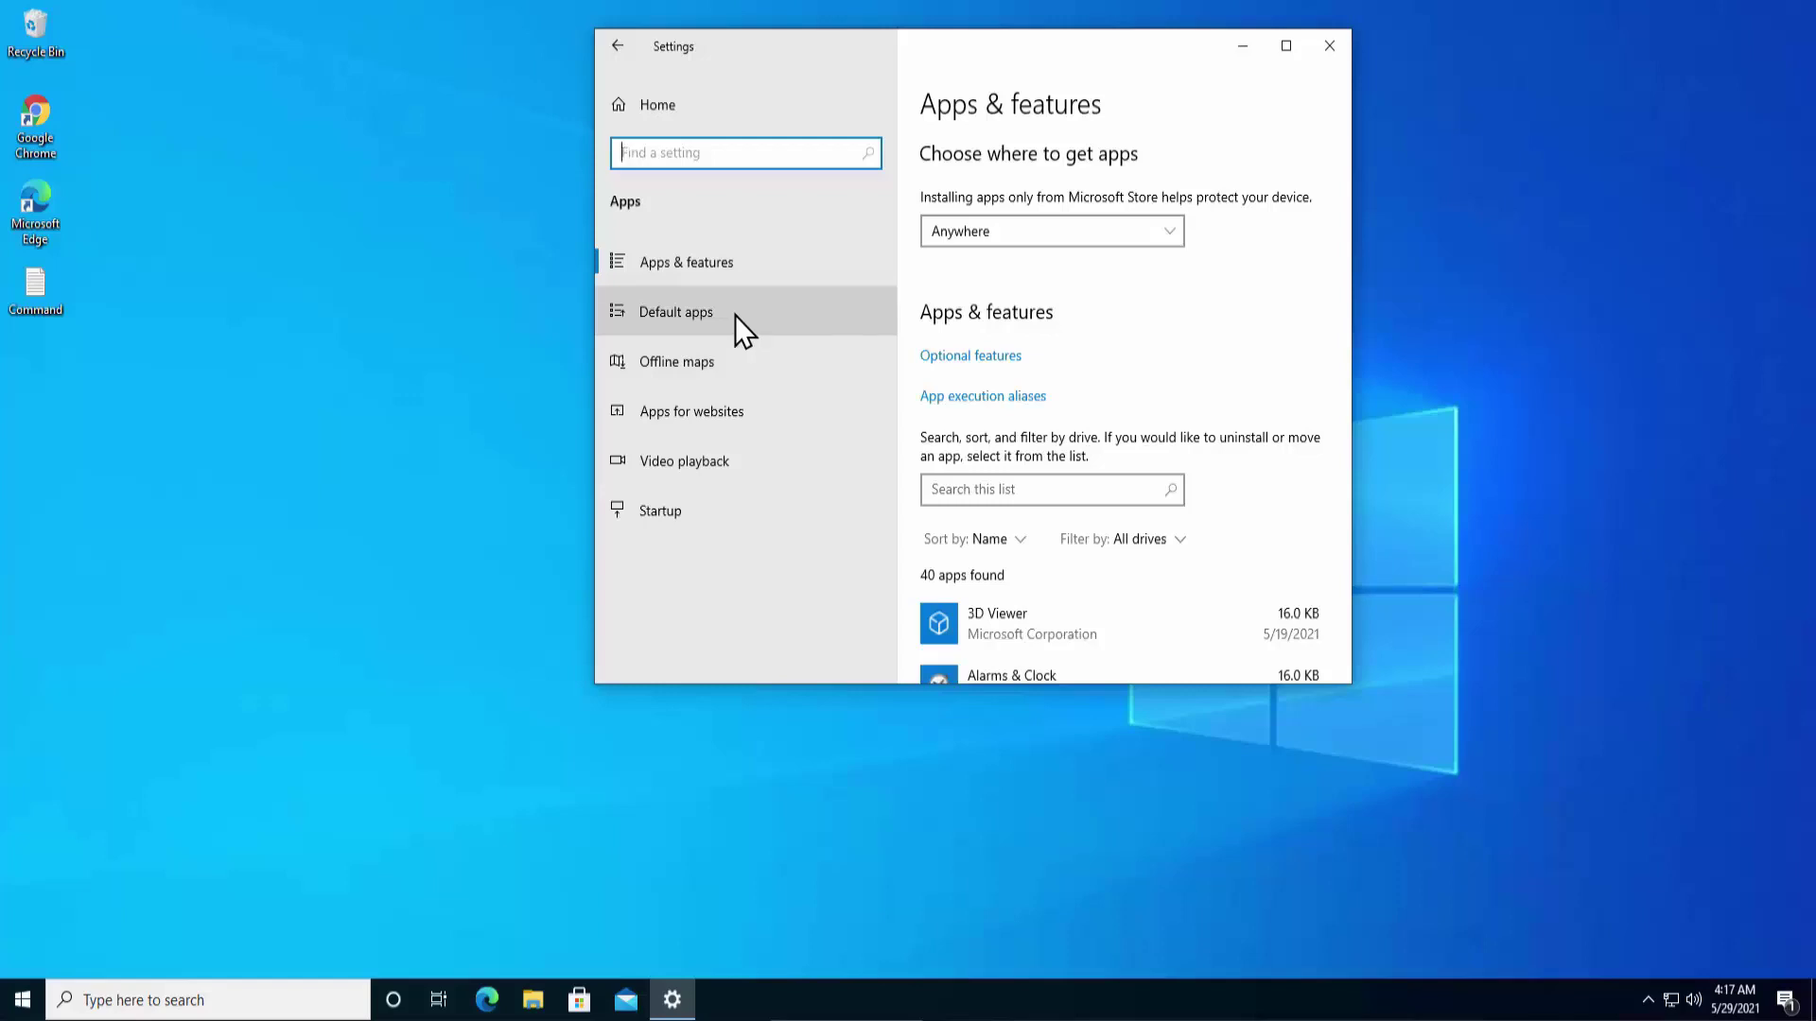
left_click(736, 315)
scroll(1201, 332, "down", 5)
scroll(1199, 342, "down", 2)
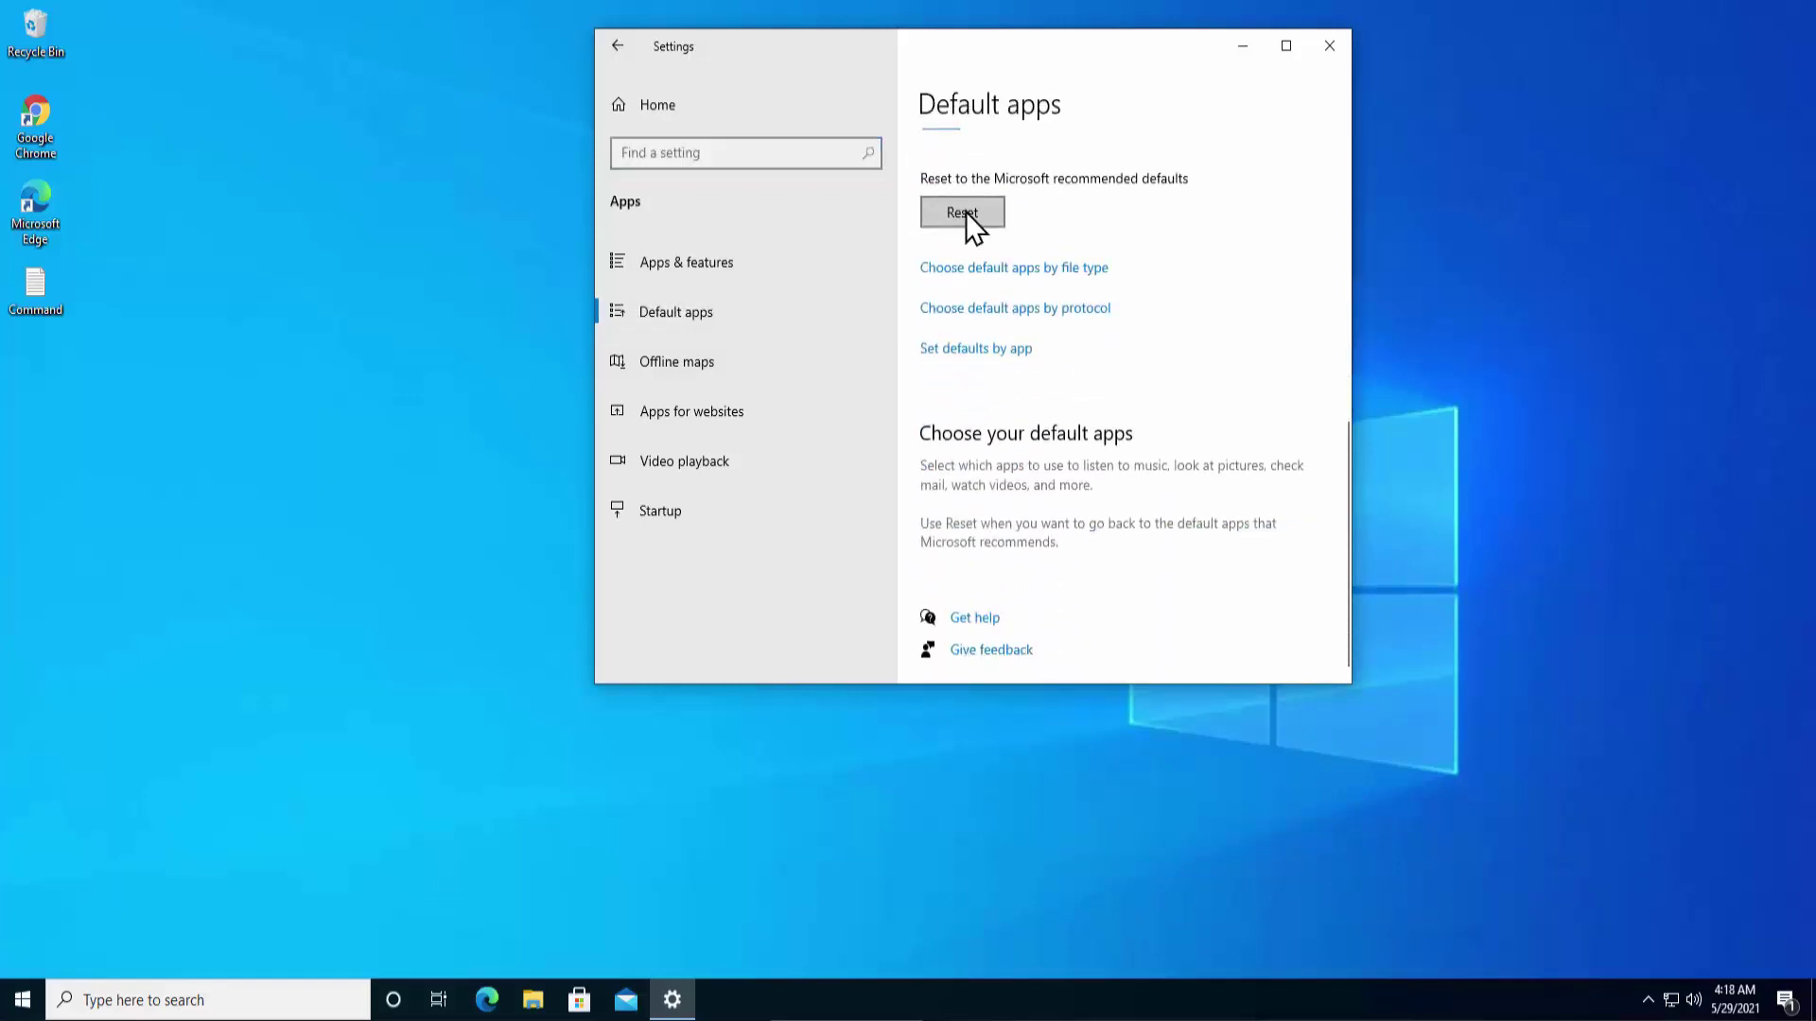
left_click(1336, 53)
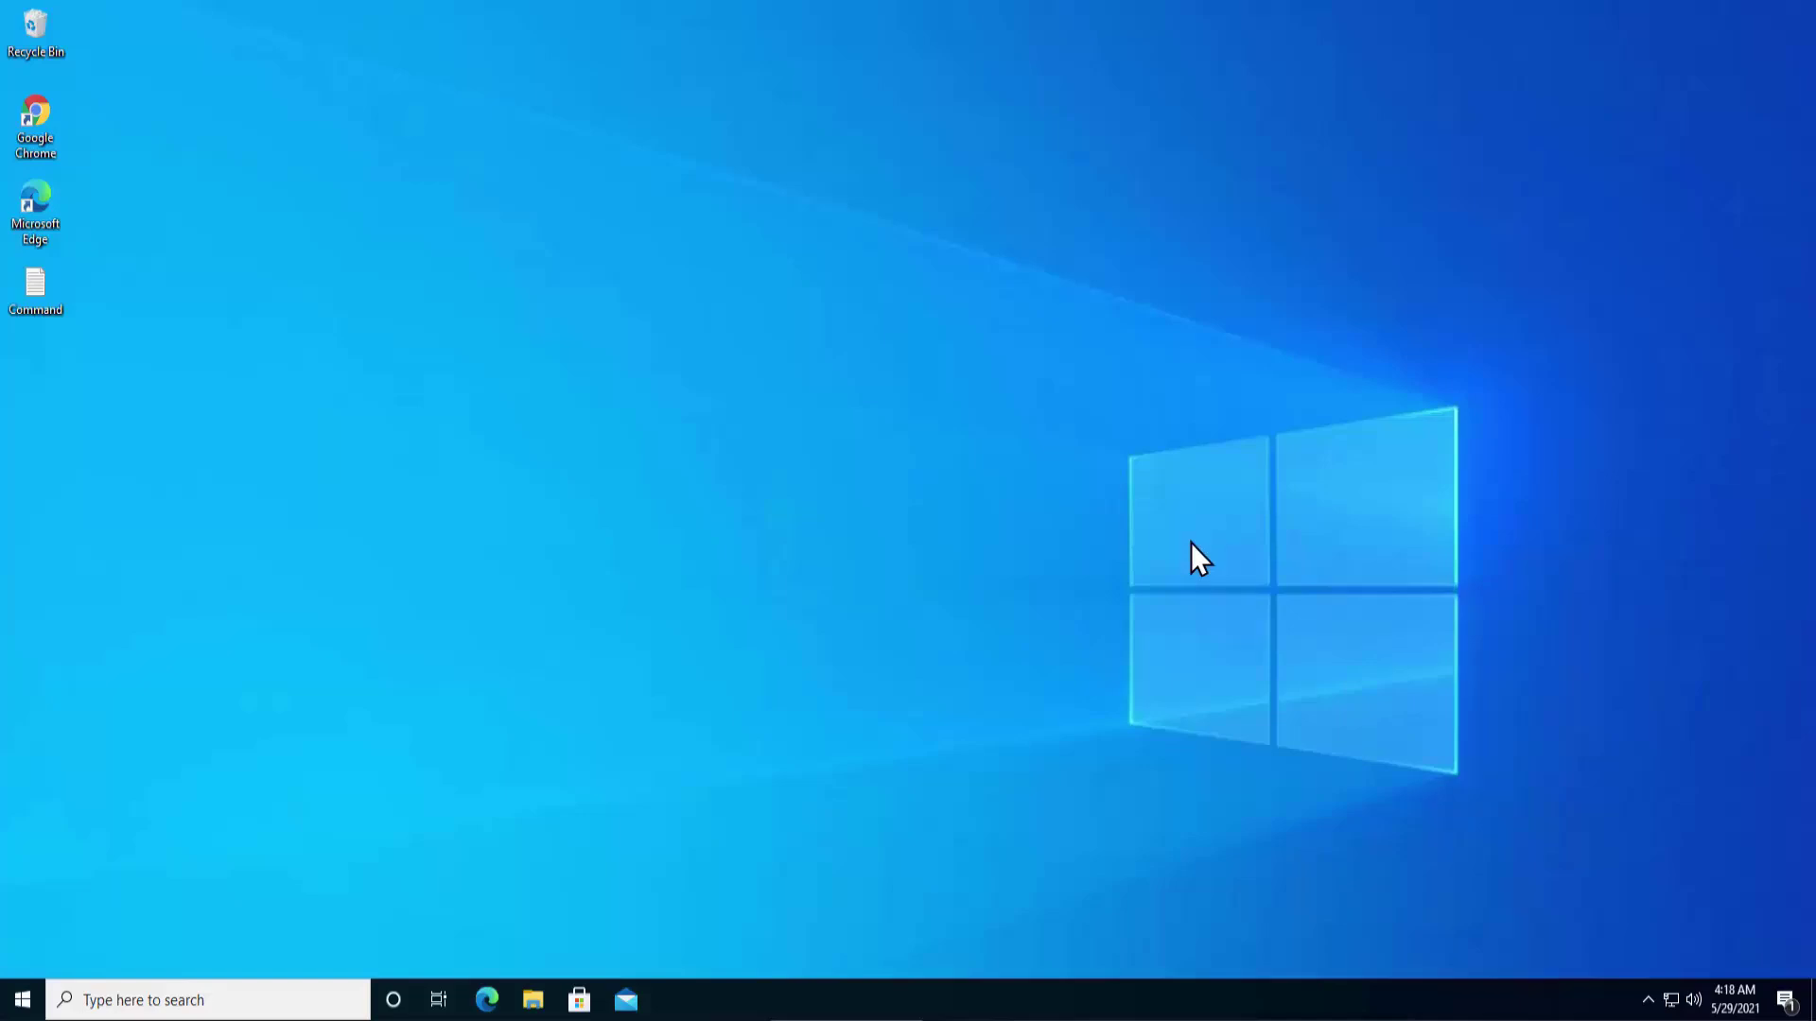
View the Command file's sfc and DISM commands beside an administrator Windows PowerShell window, and close both windows
double_click(39, 298)
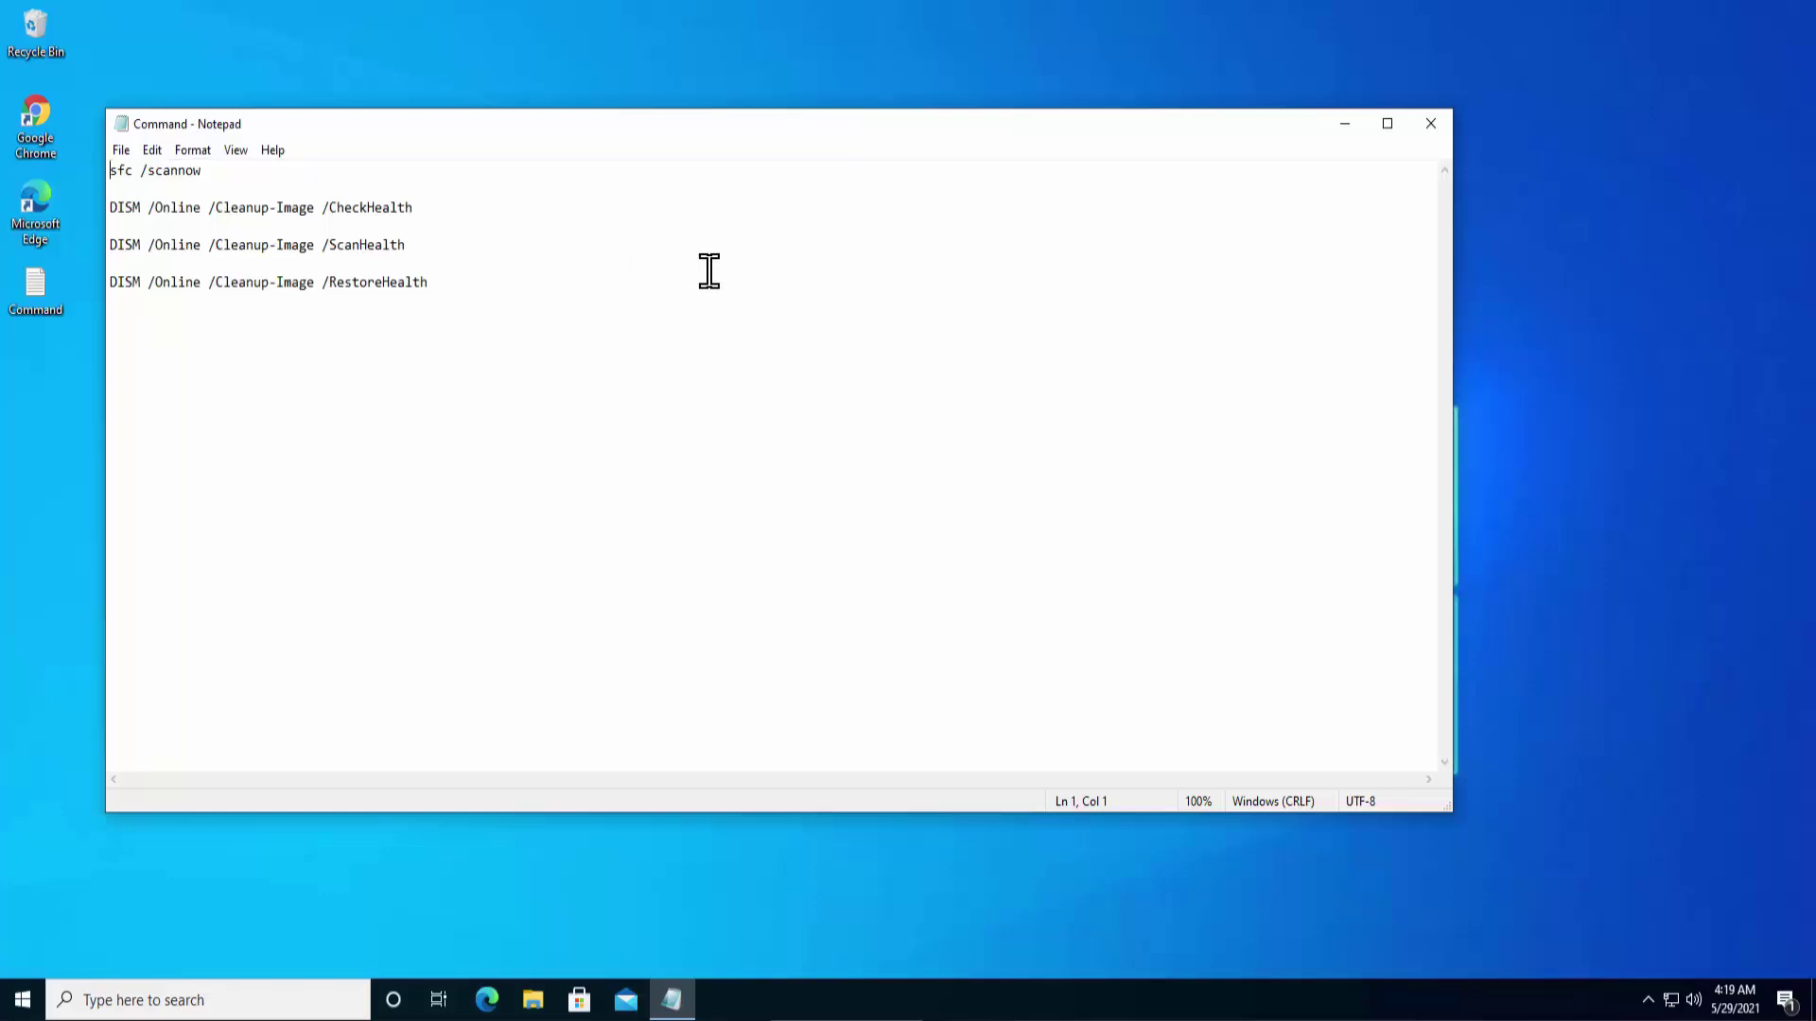
right_click(19, 1004)
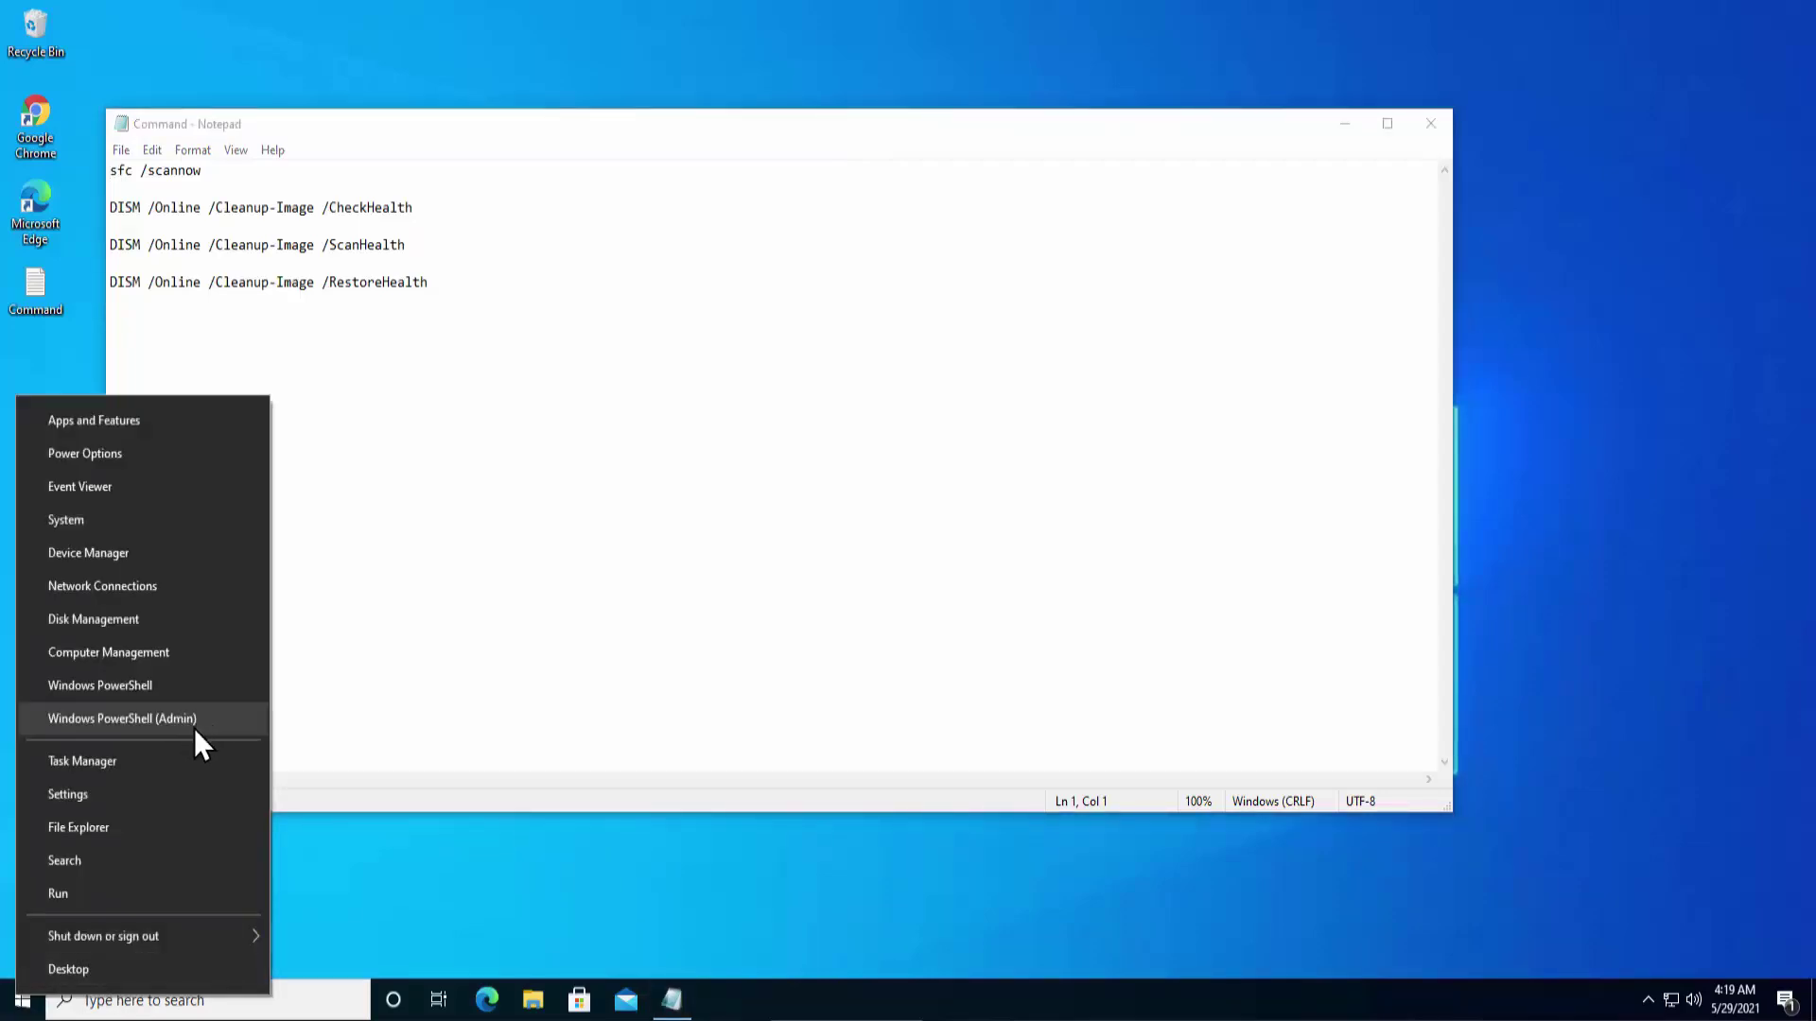
left_click(212, 721)
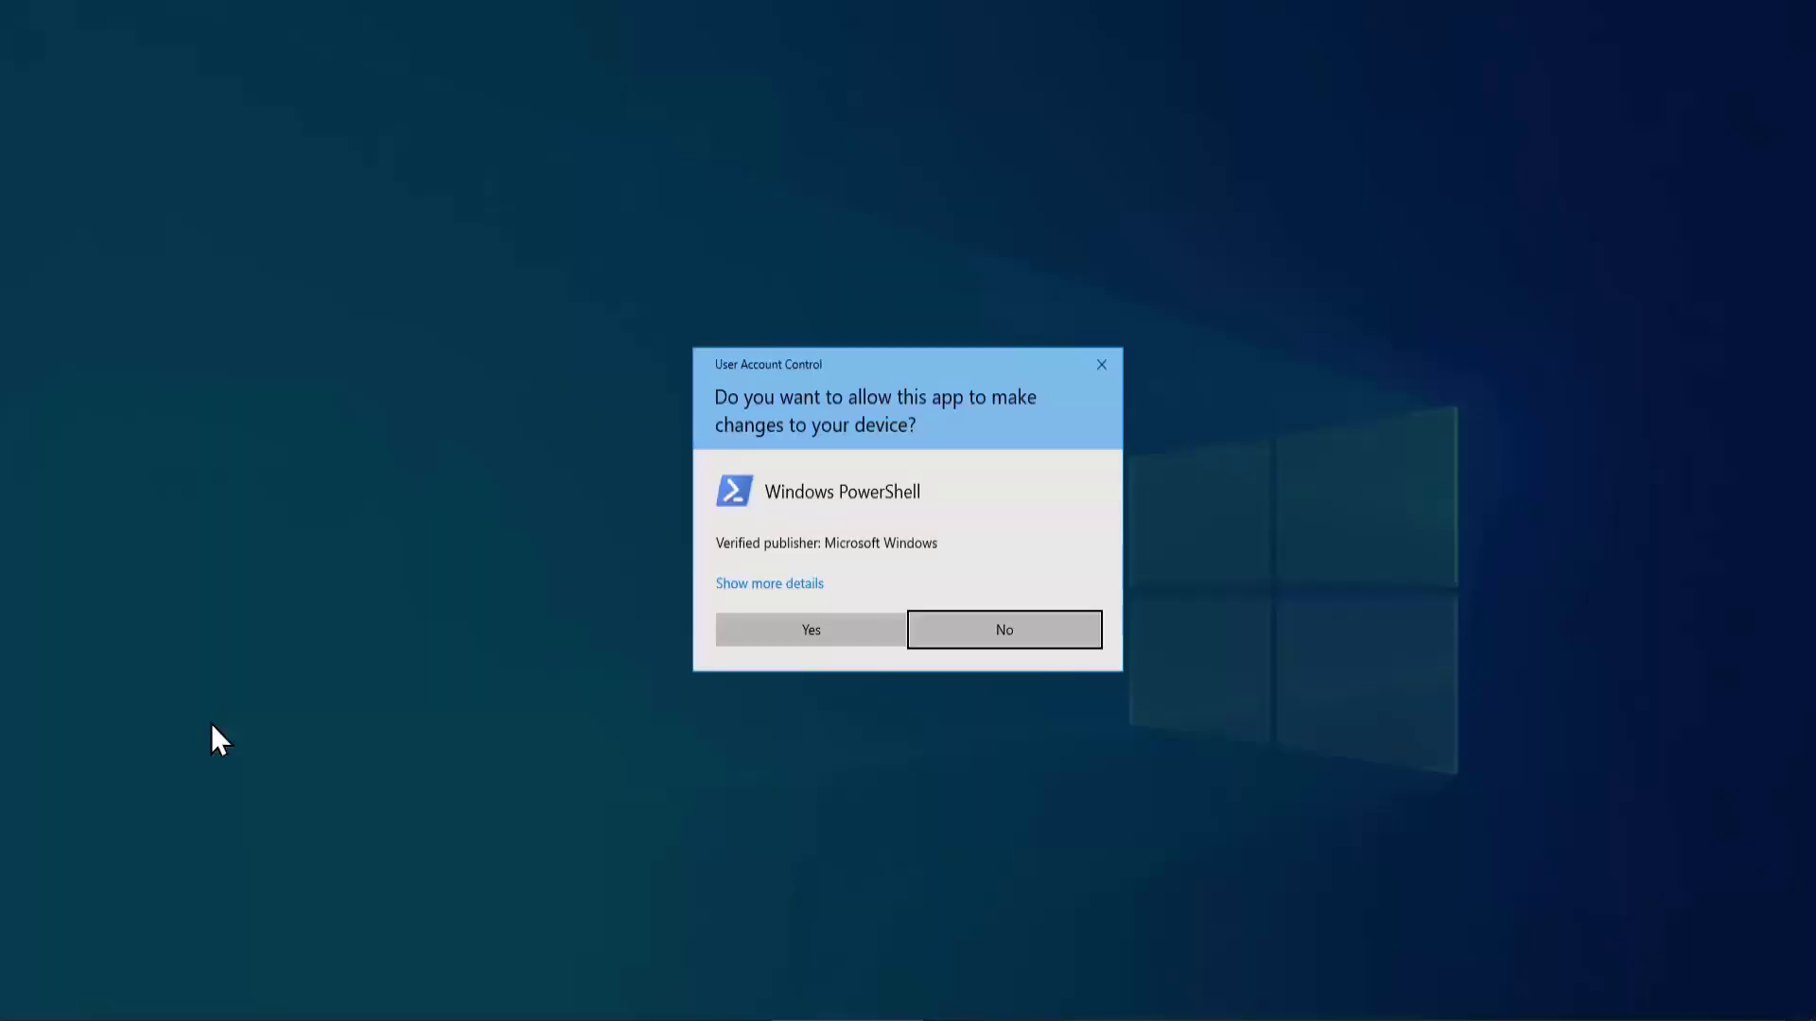
left_click(746, 627)
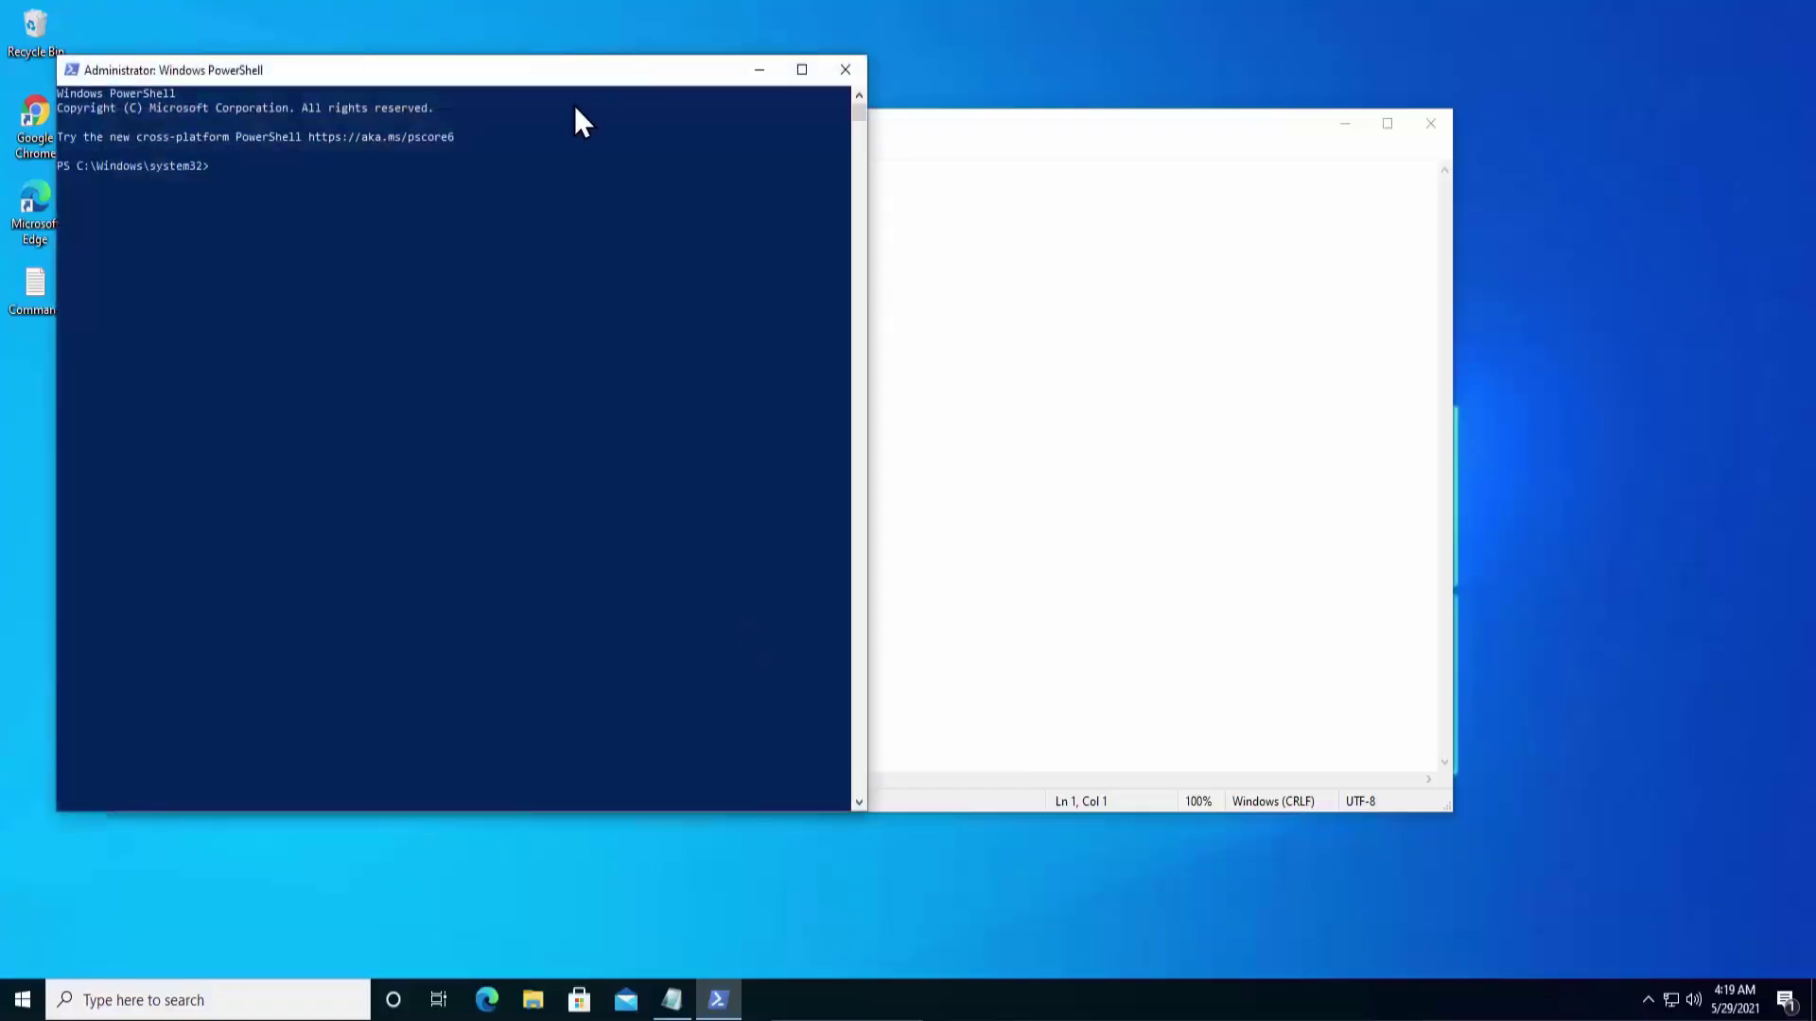
left_click_drag(394, 73, 1006, 85)
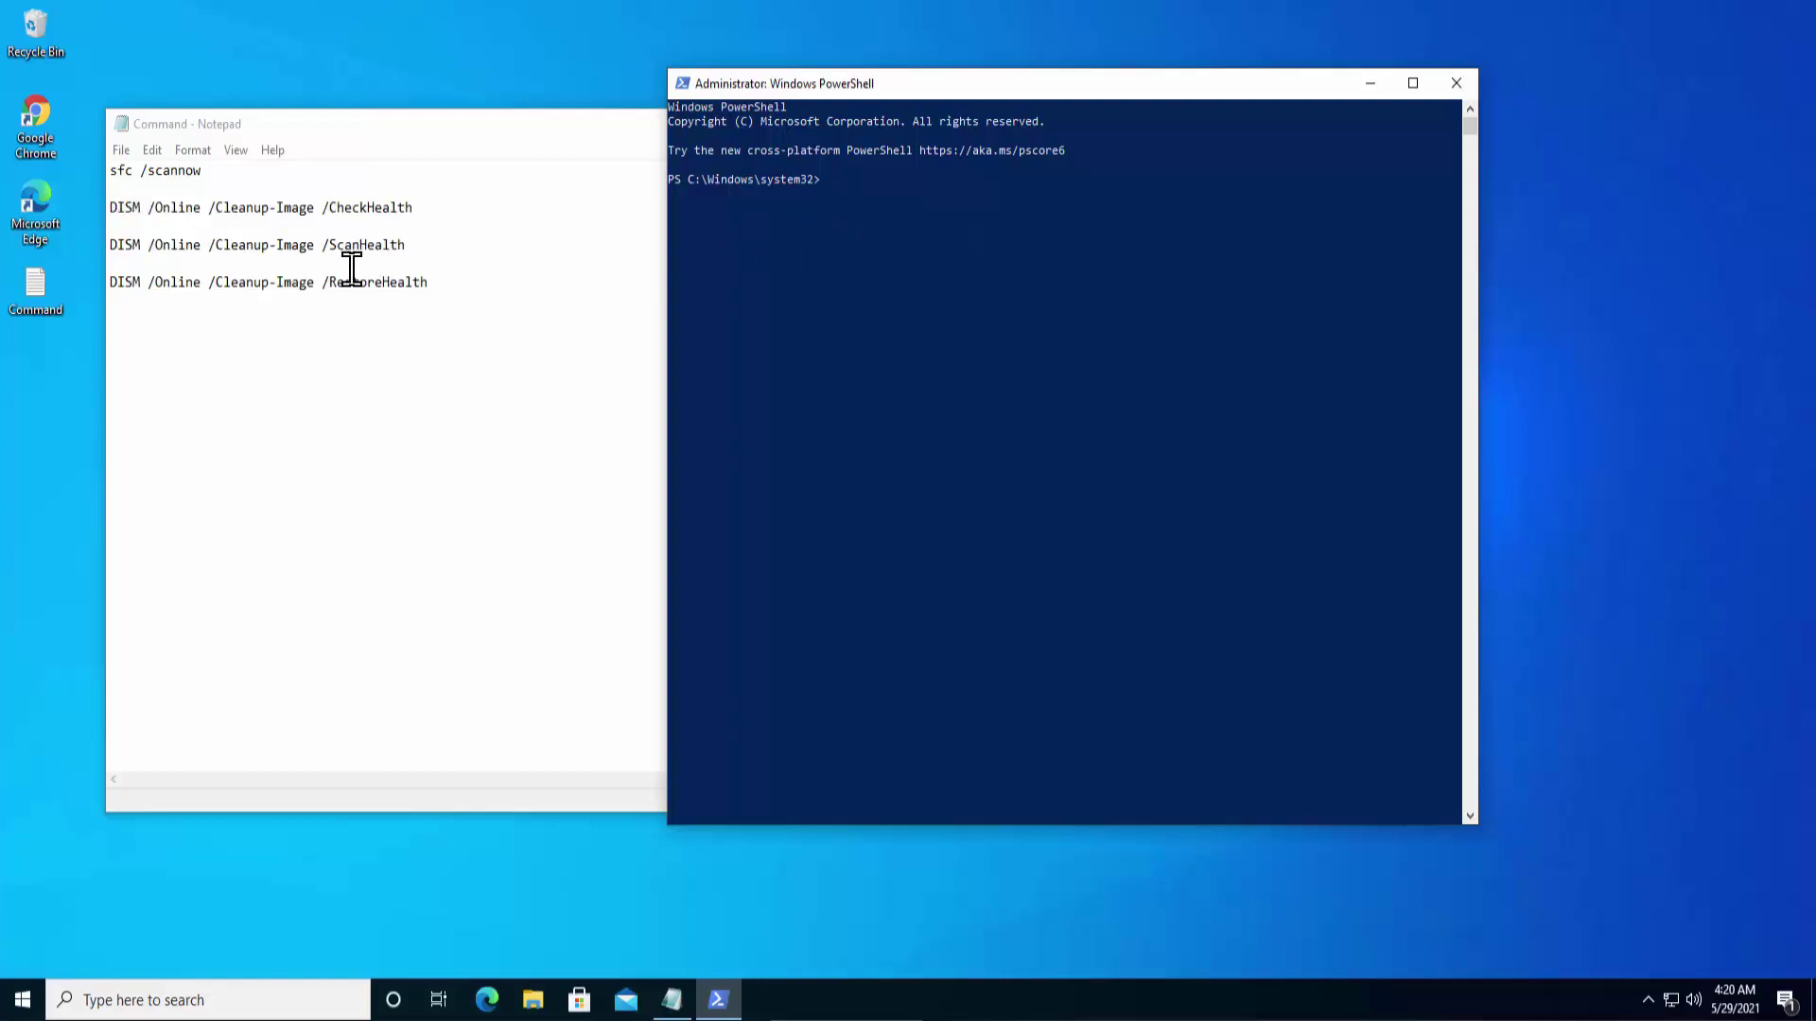
left_click(1449, 85)
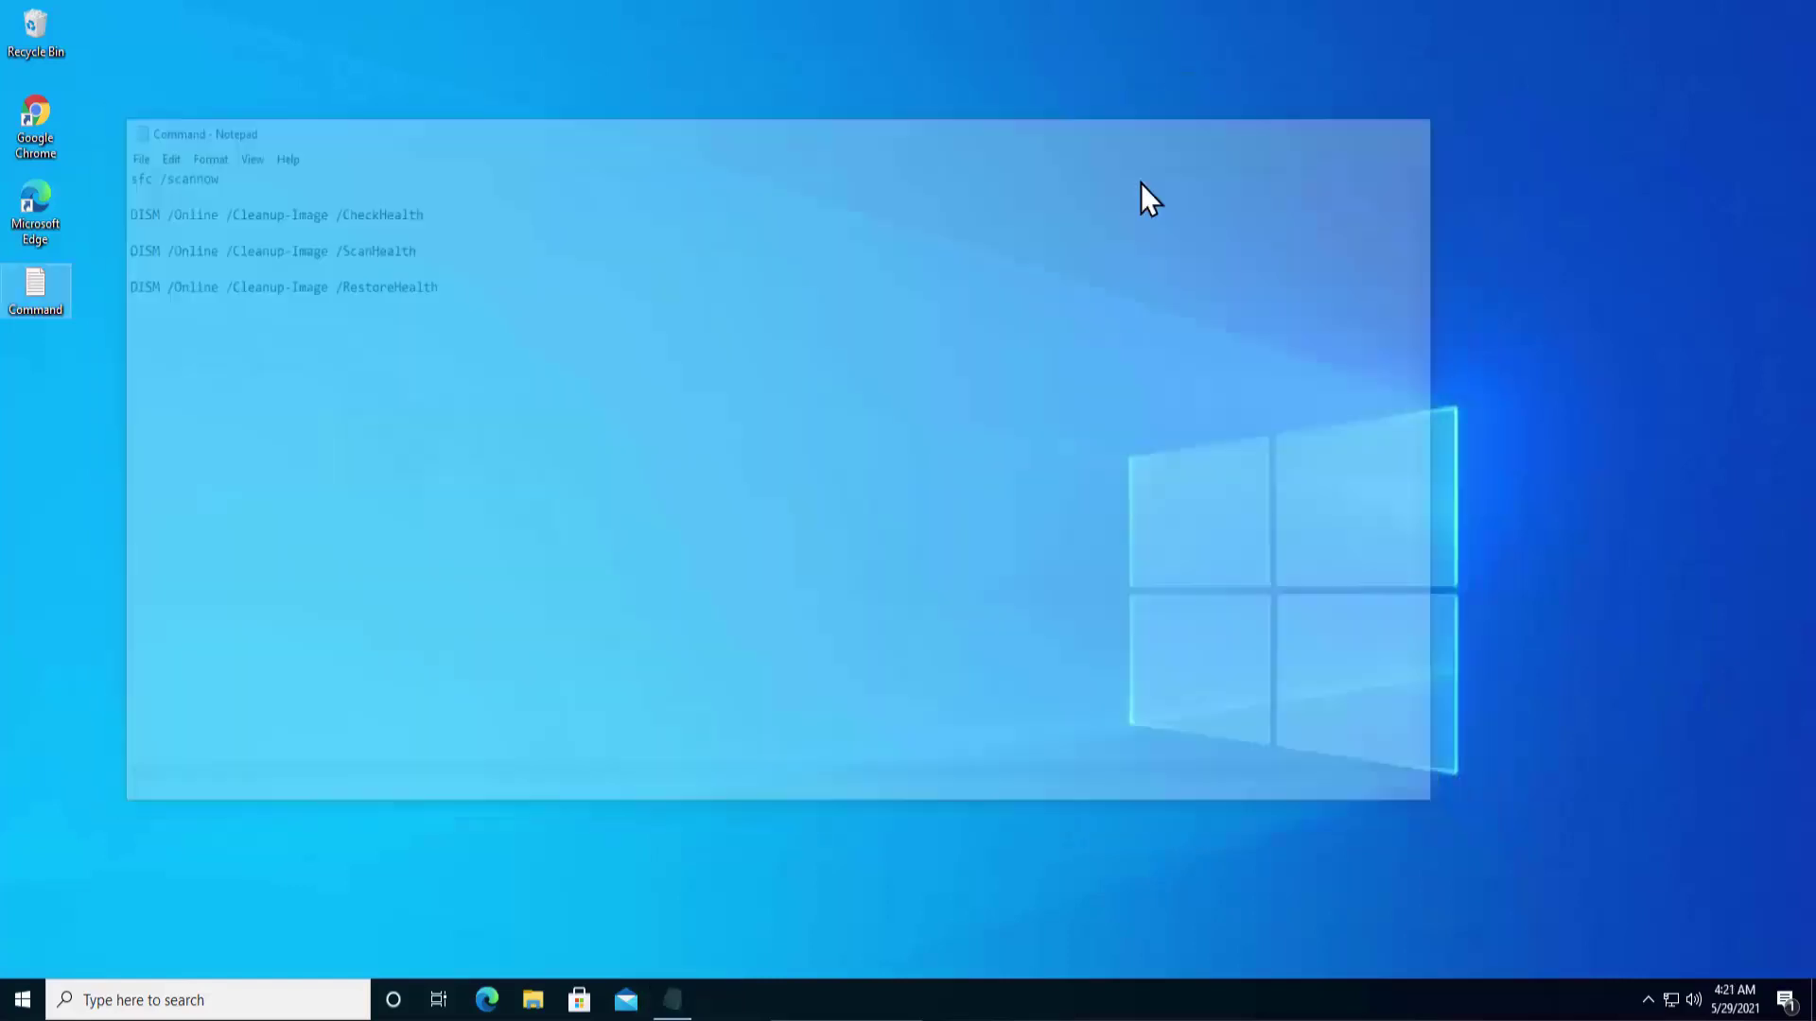